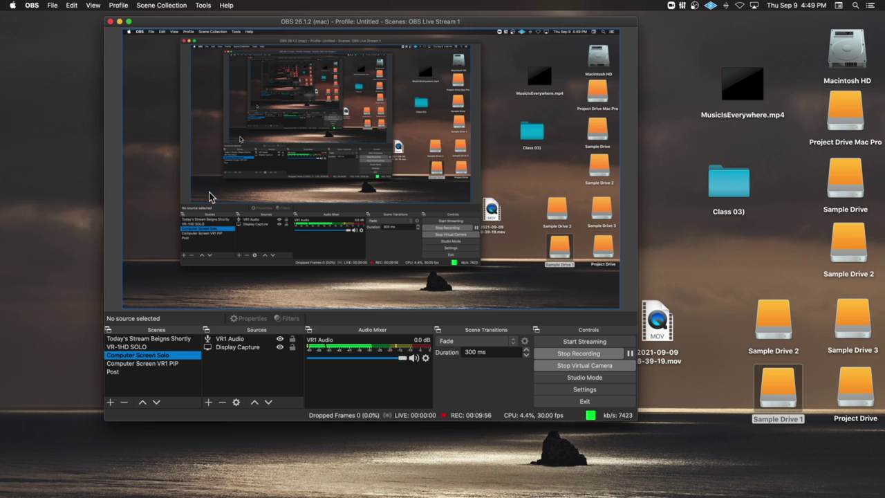
# Open the OBS MIDI settings and display the control mappings of the nanoKEY Studio KEYBOARD/CTRL device
pyautogui.click(203, 4)
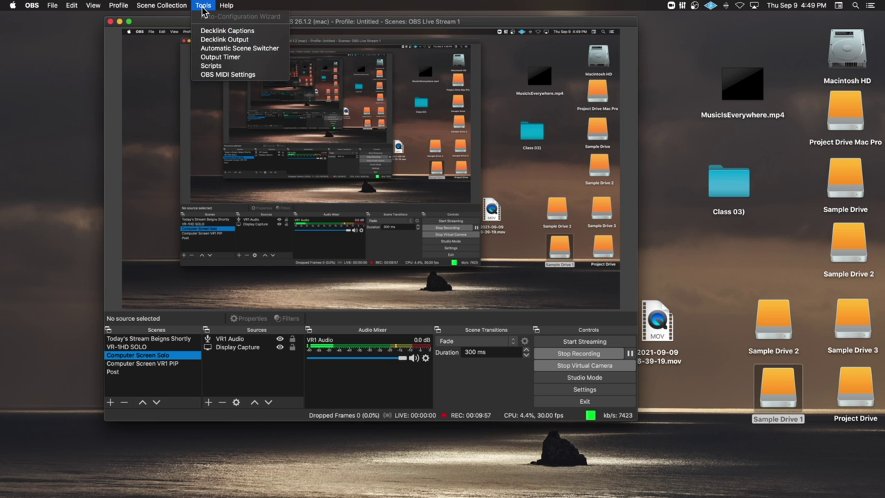
pyautogui.click(235, 75)
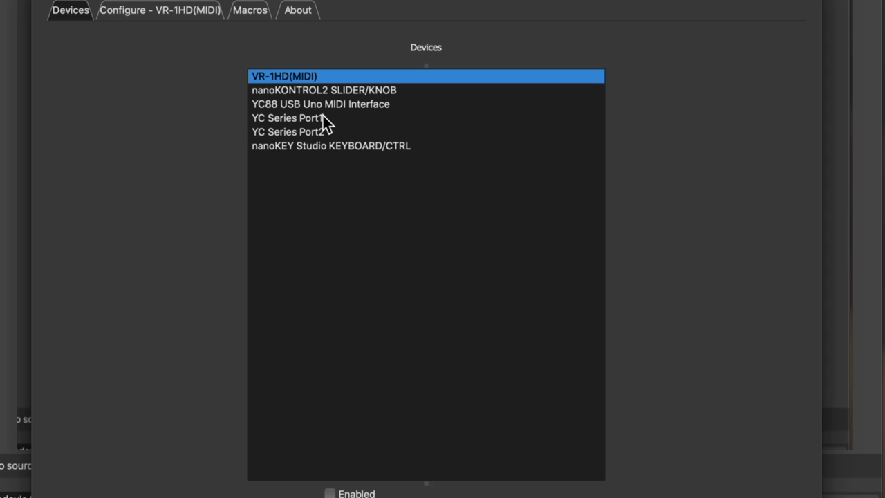
pyautogui.click(321, 91)
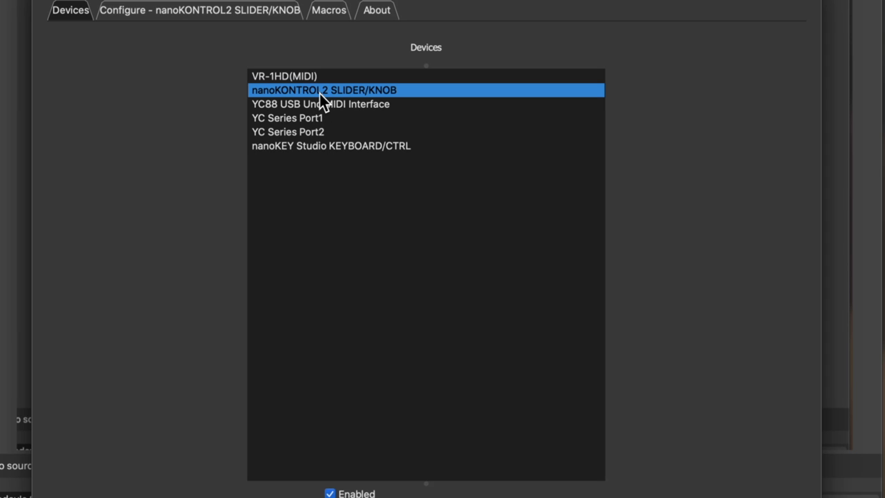
pyautogui.click(291, 147)
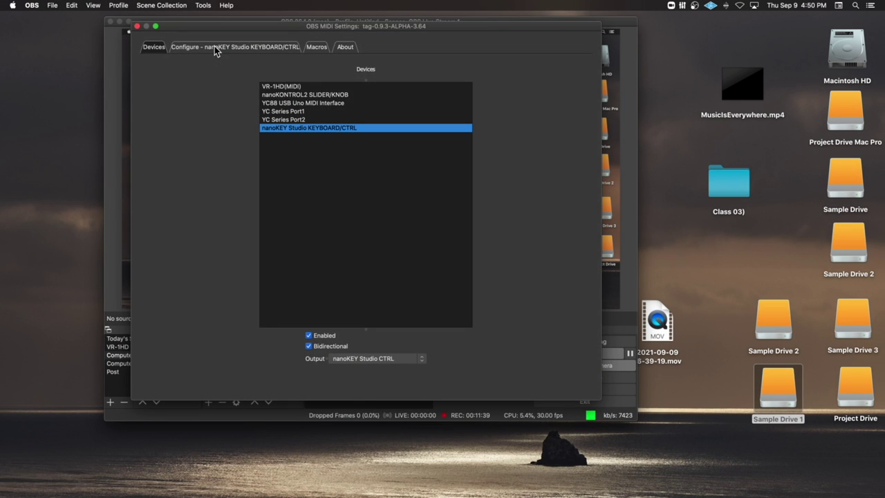
pyautogui.moveTo(265, 30); pyautogui.dragTo(322, 116)
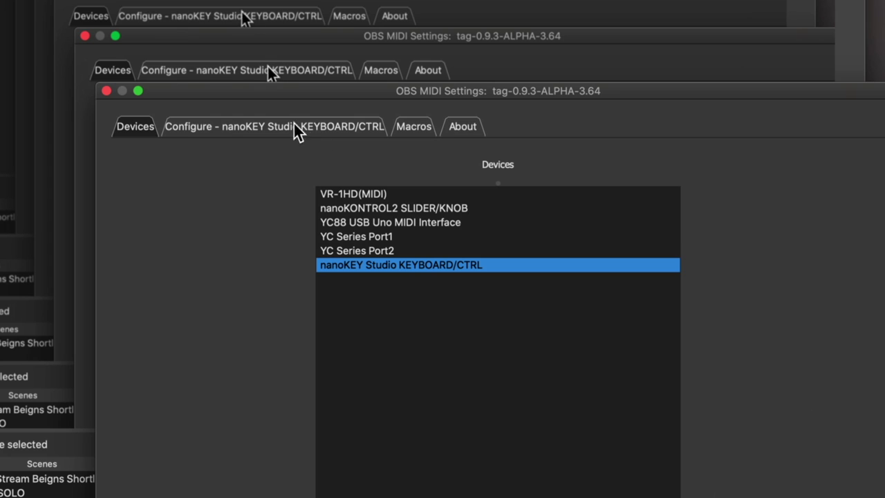
pyautogui.click(224, 127)
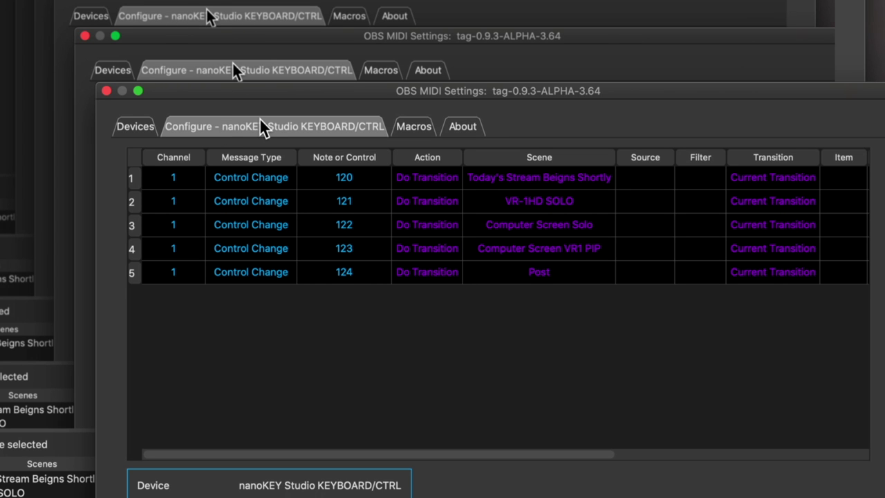
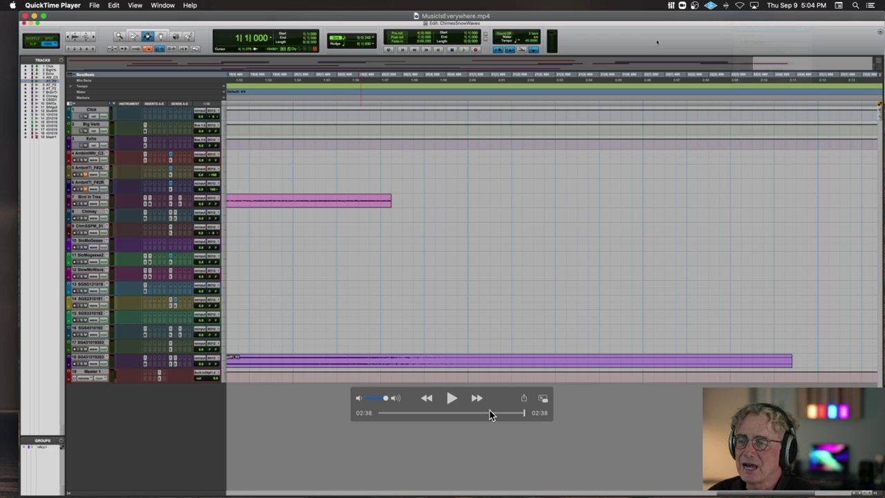
# In QuickTime Player, rewind MusicIsEverywhere.mp4 to about 00:26 and play the session's opening passage, replaying its first seconds
pyautogui.moveTo(474, 414); pyautogui.dragTo(403, 414)
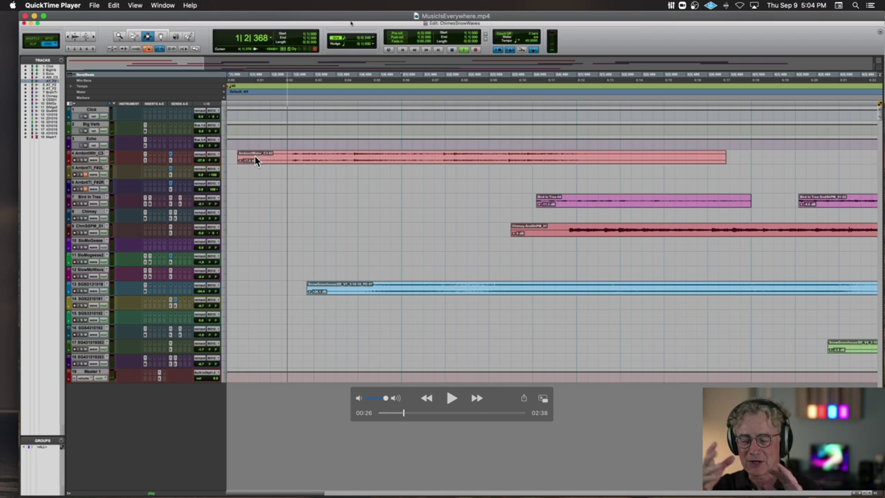
pyautogui.press('space')
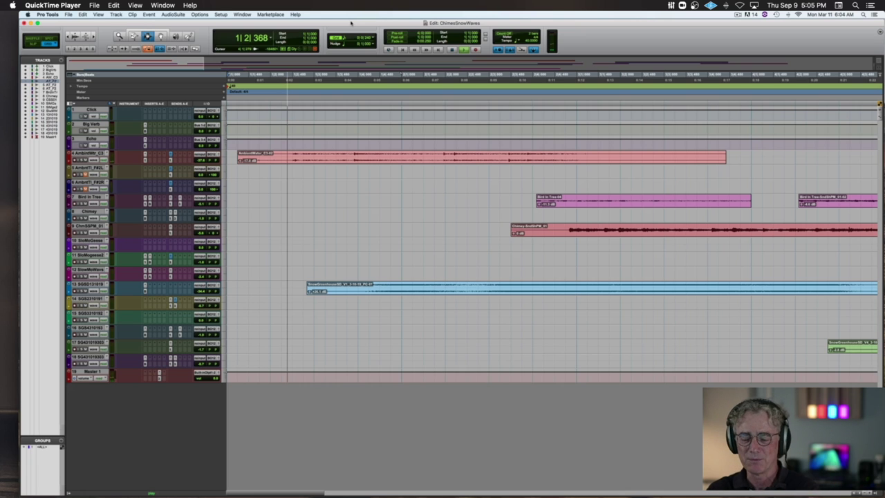
pyautogui.moveTo(244, 156)
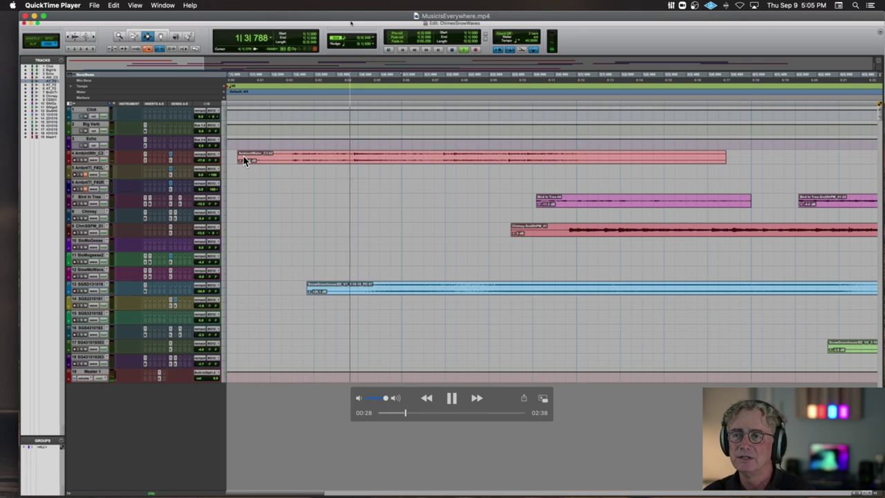
pyautogui.press('space')
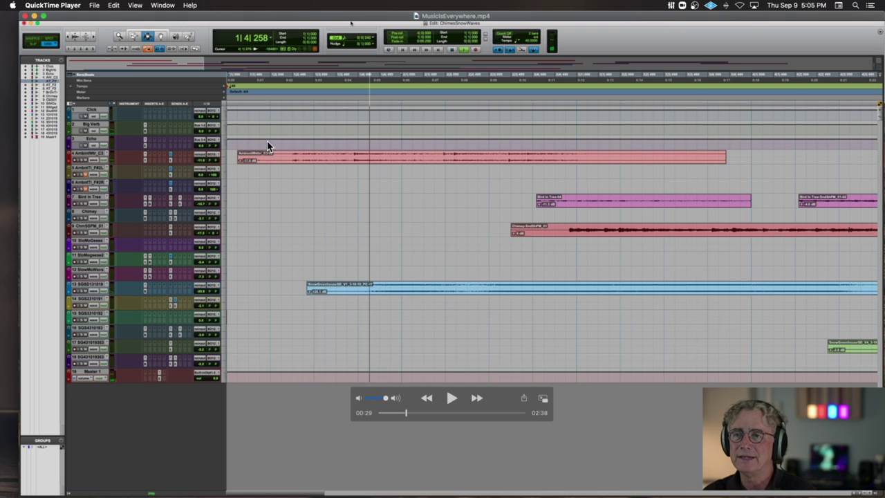
pyautogui.moveTo(404, 412); pyautogui.dragTo(402, 412)
pyautogui.press('space')
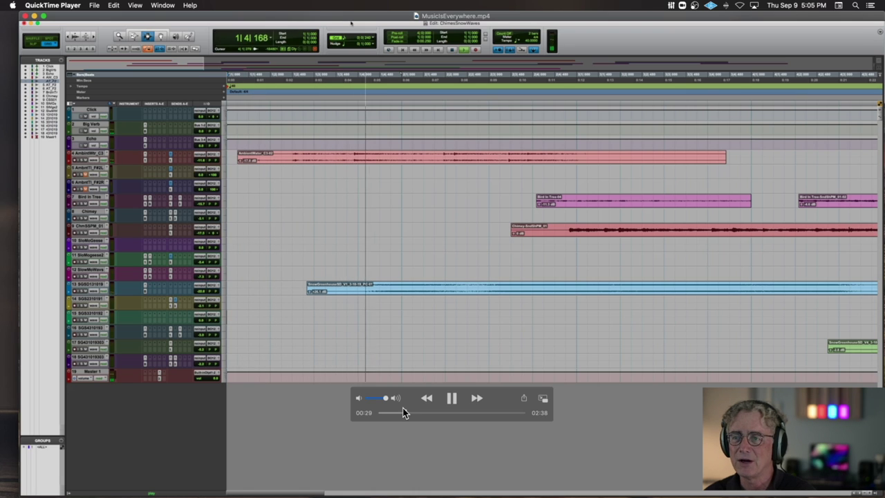
pyautogui.press('space')
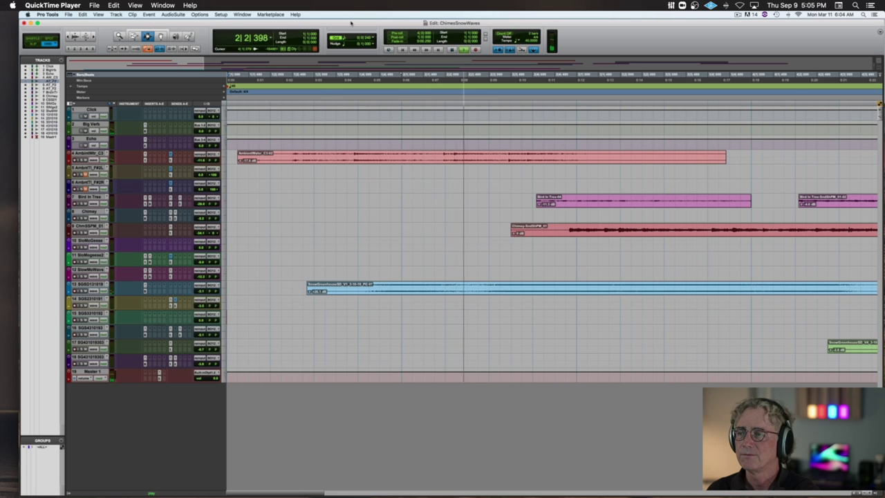
# Move the video back to about 00:39, where the Chimney clip on track 9 is playing
pyautogui.moveTo(470, 283)
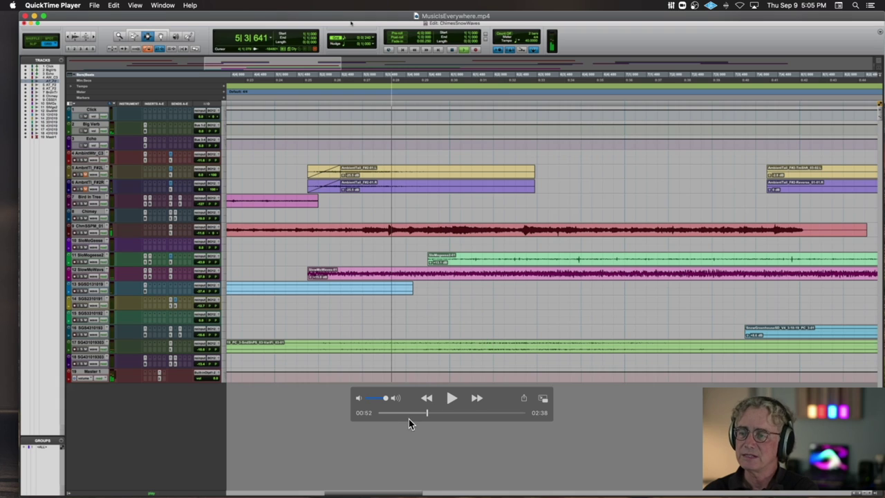
pyautogui.moveTo(428, 412); pyautogui.dragTo(417, 413)
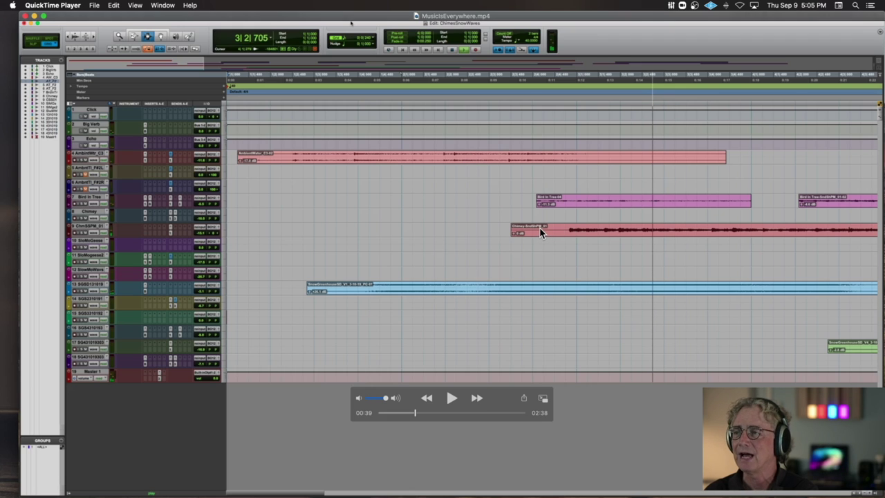
pyautogui.hscroll(-1, 540, 232)
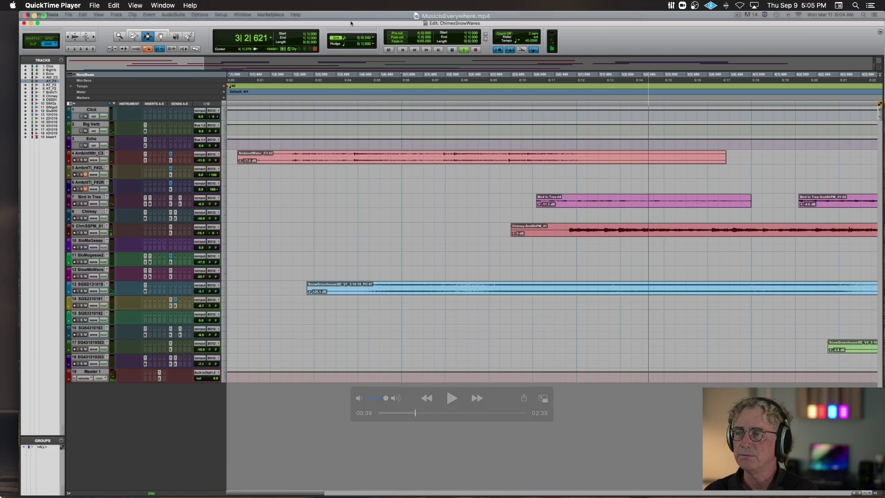
# Switch to Safari and go to dropbox.com
pyautogui.moveTo(53, 491)
pyautogui.click(54, 491)
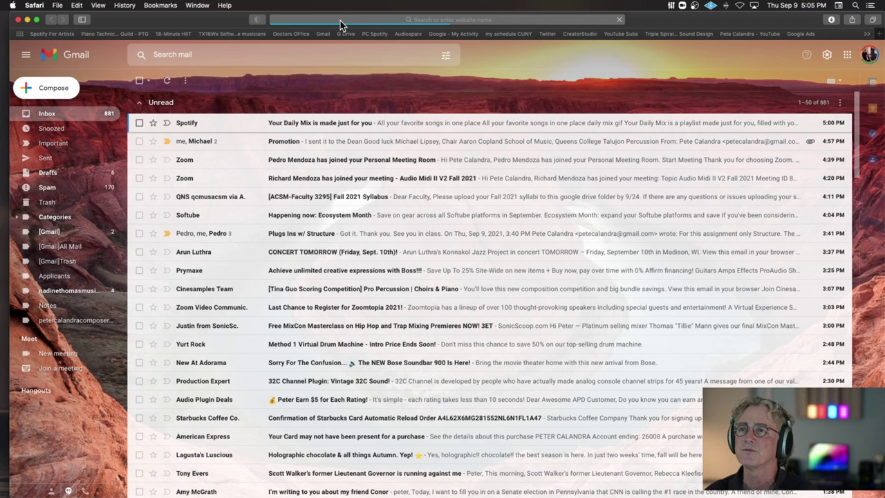
pyautogui.click(339, 21)
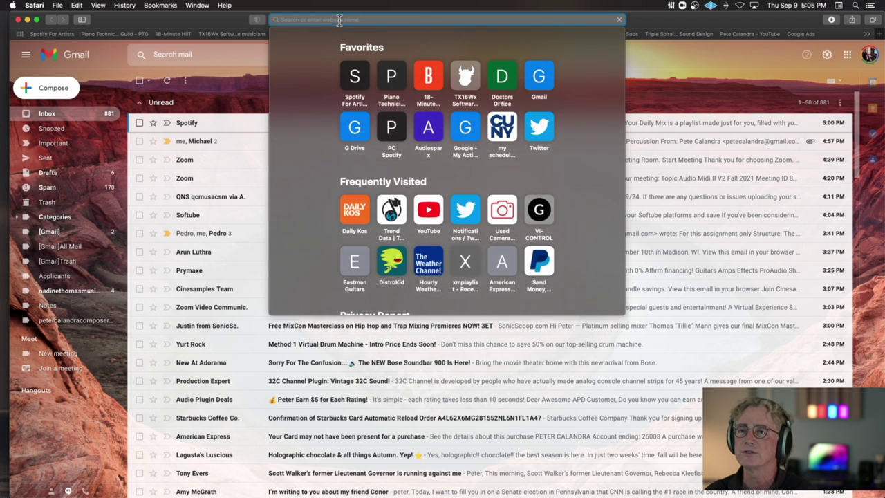
pyautogui.write('drop')
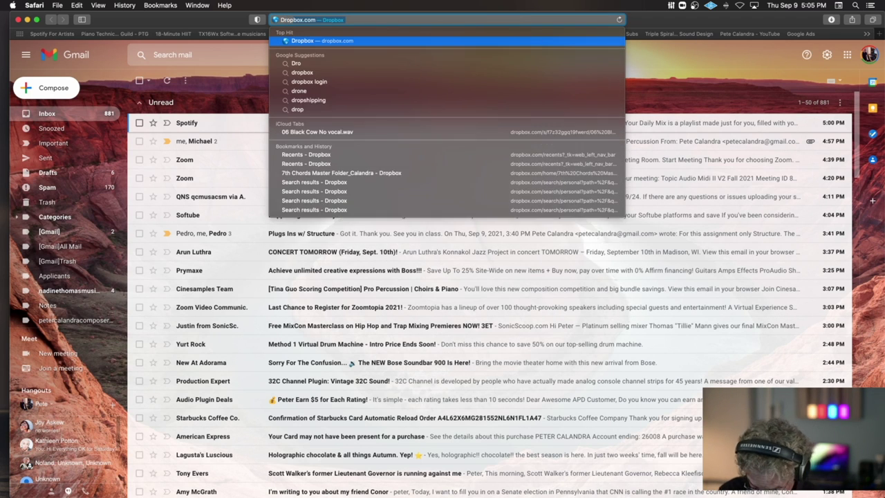
pyautogui.press('Return')
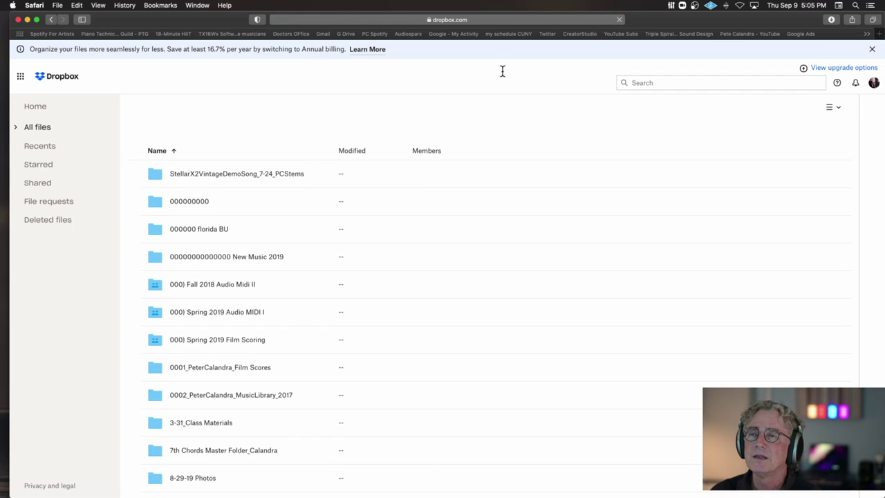
# Search the Dropbox files for "Chimey"
pyautogui.click(643, 83)
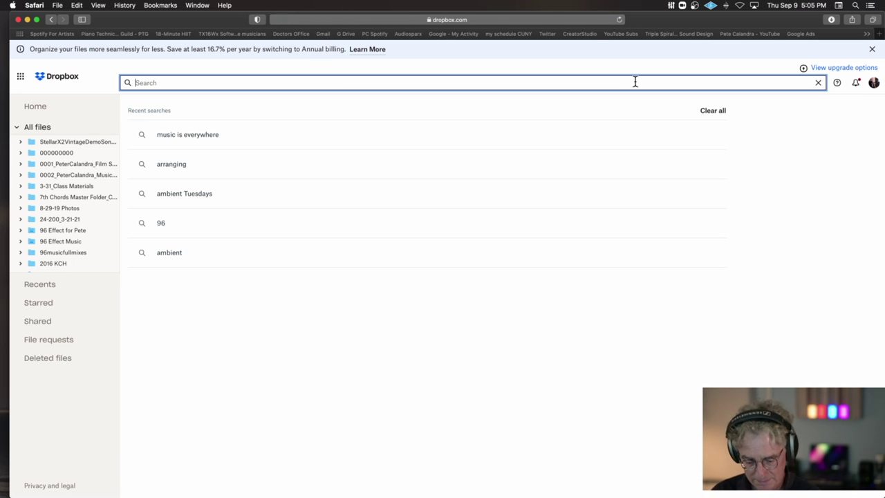
pyautogui.write('Chimey')
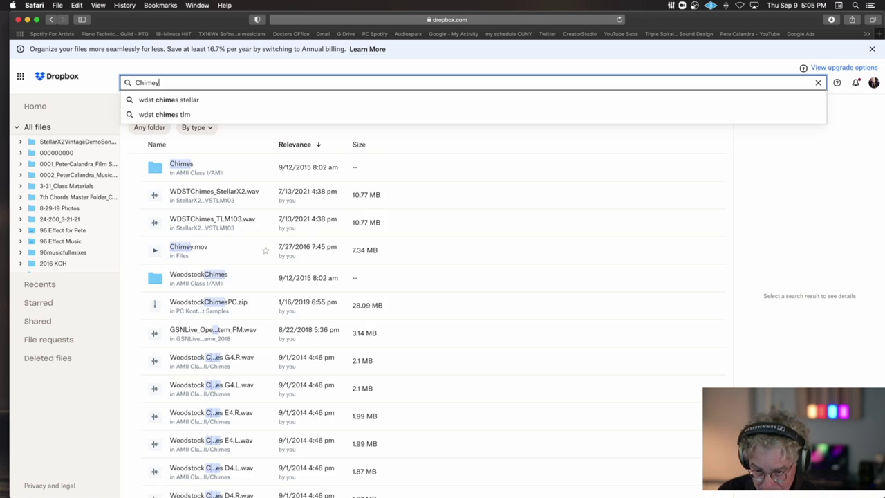
pyautogui.press('Return')
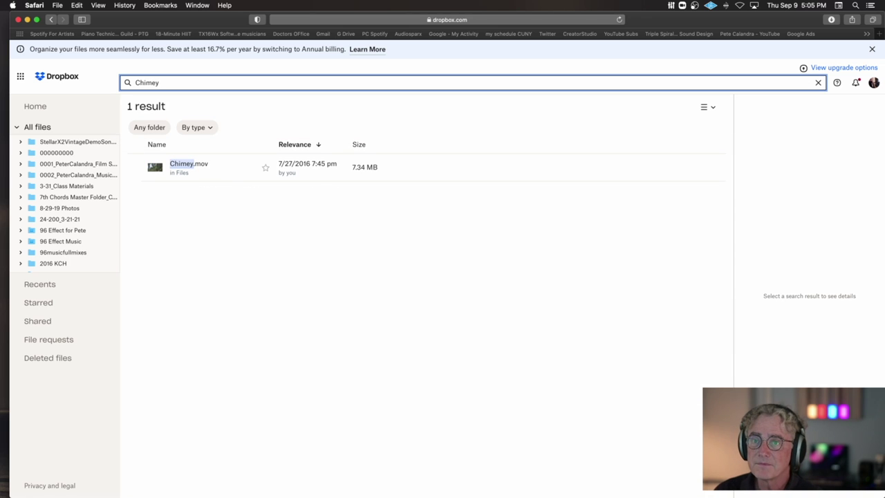
# Open Chimey.mov, play it to about 0:16, and close the browser window
pyautogui.click(158, 170)
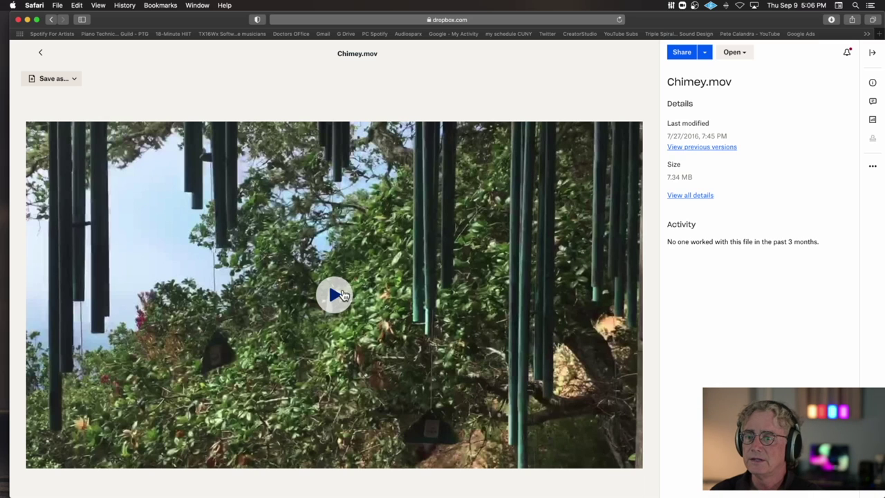
pyautogui.click(339, 295)
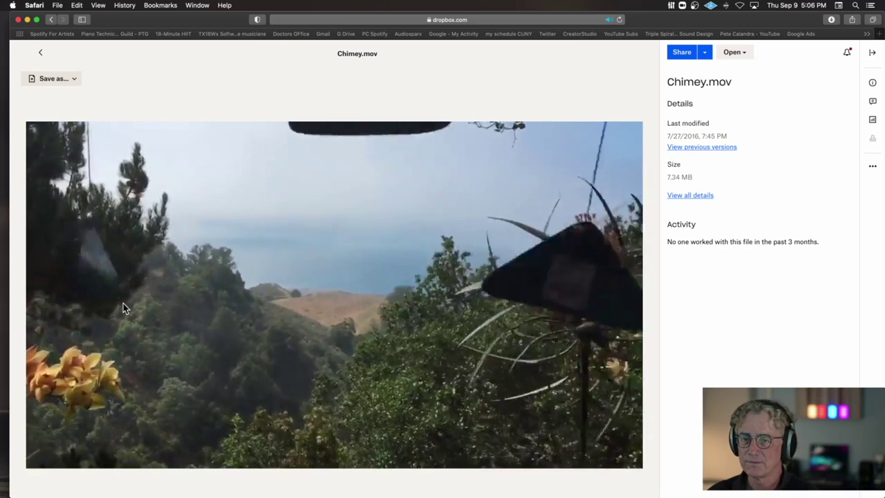
pyautogui.click(123, 303)
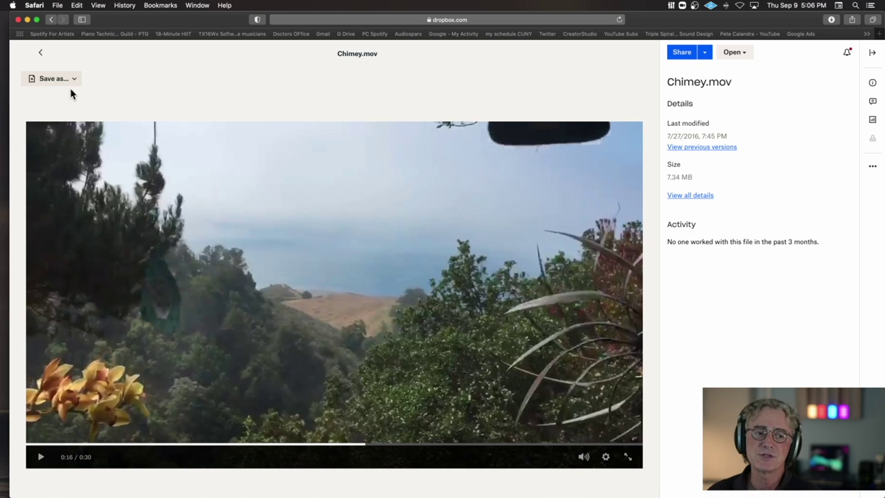
pyautogui.click(19, 20)
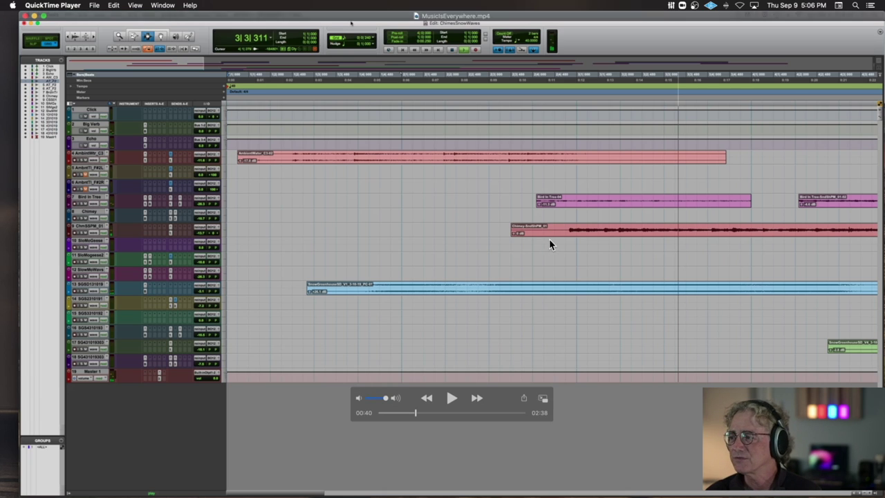
# Scrub MusicIsEverywhere.mp4 through about 00:32 and 00:51 to 01:39, and close the video
pyautogui.hscroll(-8, 566, 200)
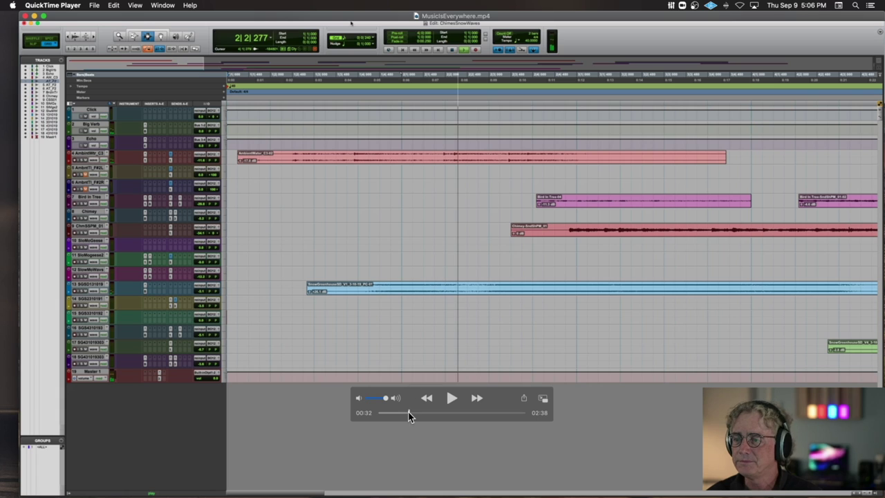
pyautogui.click(418, 413)
pyautogui.moveTo(417, 413); pyautogui.dragTo(426, 414)
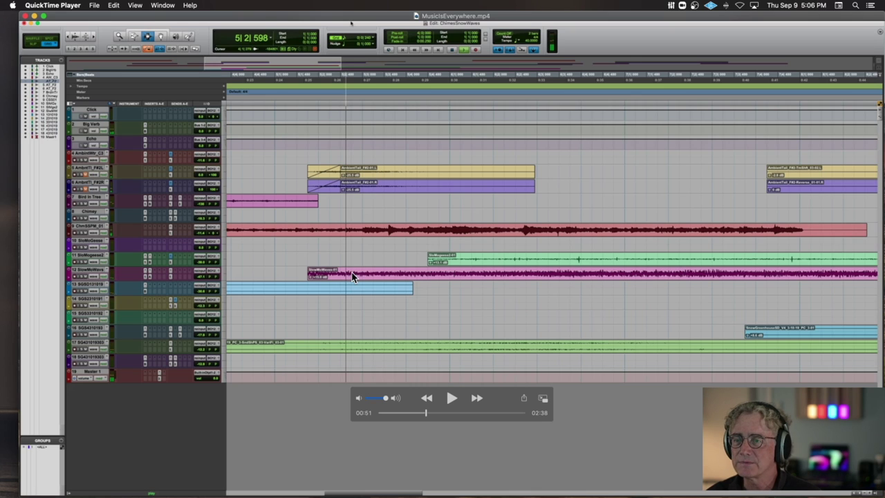
pyautogui.hscroll(1, 499, 417)
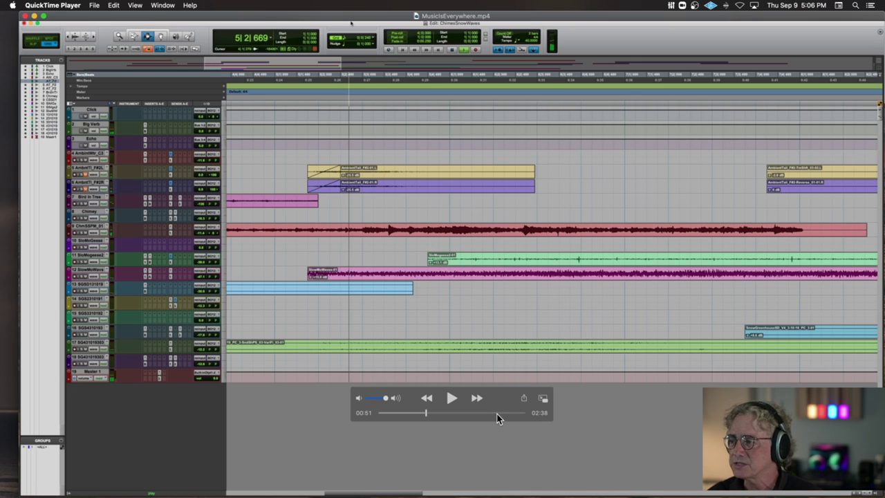
pyautogui.moveTo(441, 413); pyautogui.dragTo(471, 419)
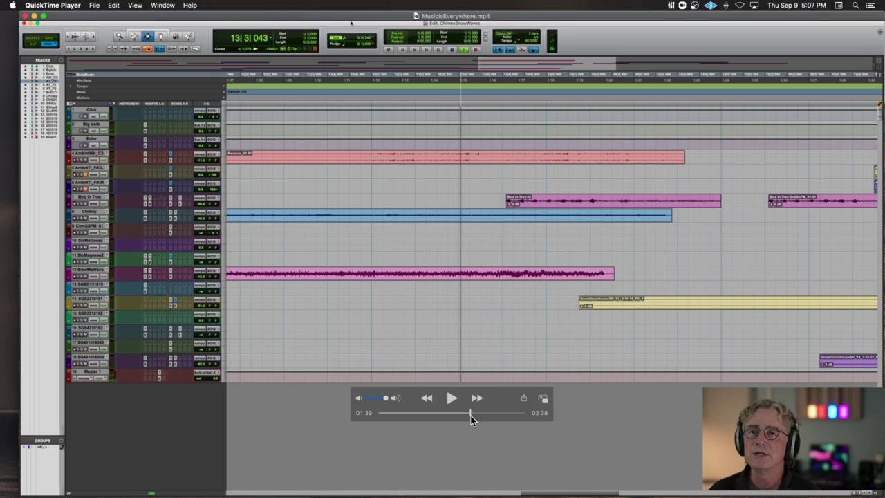
pyautogui.click(24, 15)
pyautogui.click(259, 87)
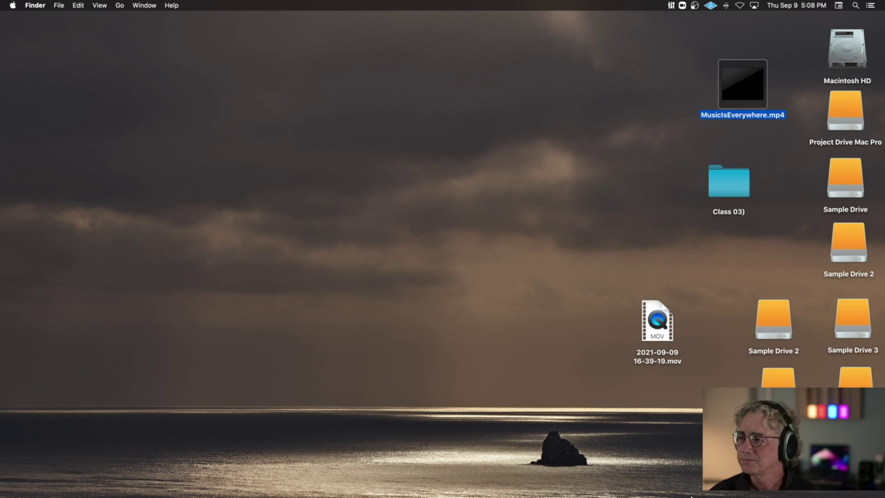
# Switch to Pro Tools and enlarge the SamplerComp_9-20-20_PC edit window until all its tracks fit
pyautogui.moveTo(694, 495)
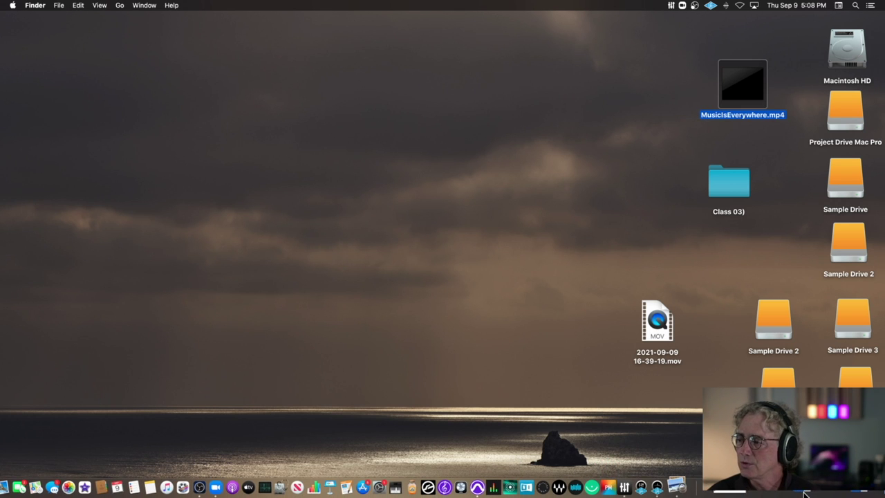
pyautogui.click(428, 480)
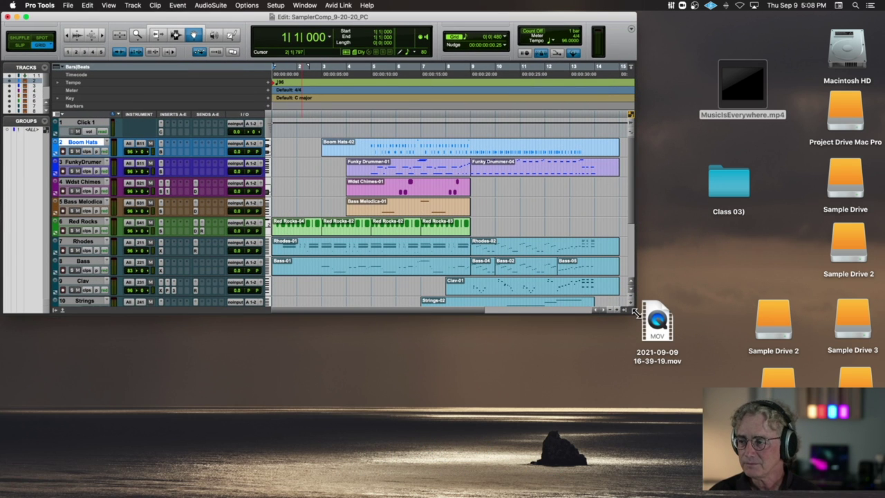
pyautogui.moveTo(634, 312); pyautogui.dragTo(864, 470)
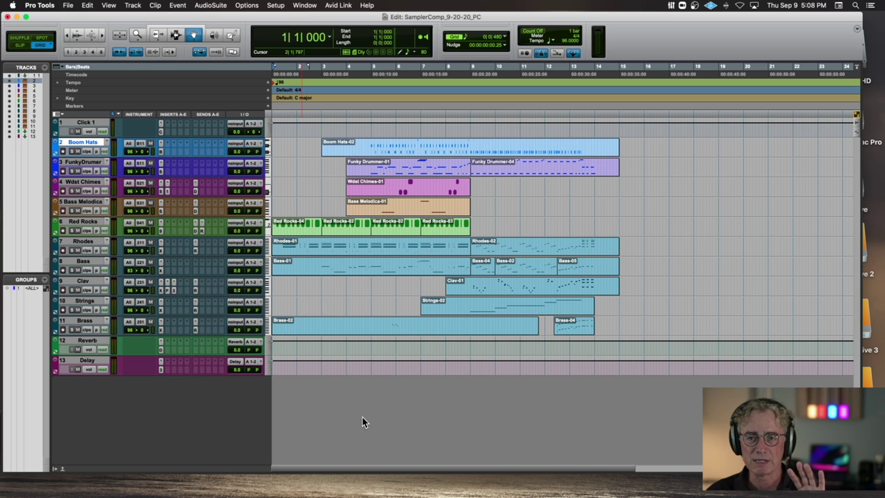
# Play the whole sampler composition from bar 1 to about bar 15 and stop playback
pyautogui.hscroll(5, 362, 417)
pyautogui.hscroll(-5, 363, 416)
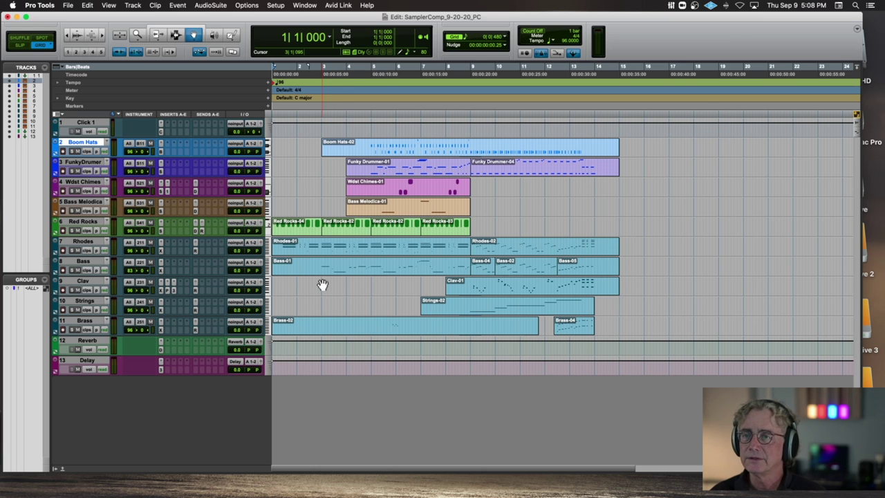
pyautogui.press('space')
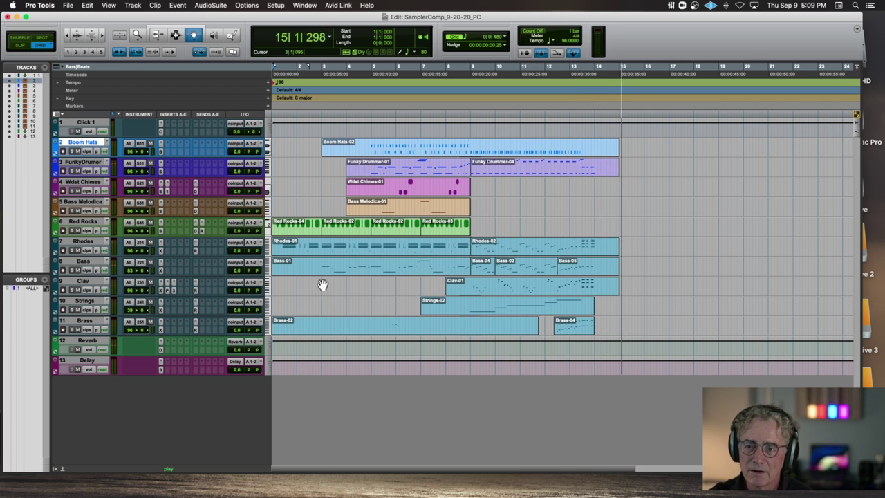
pyautogui.press('space')
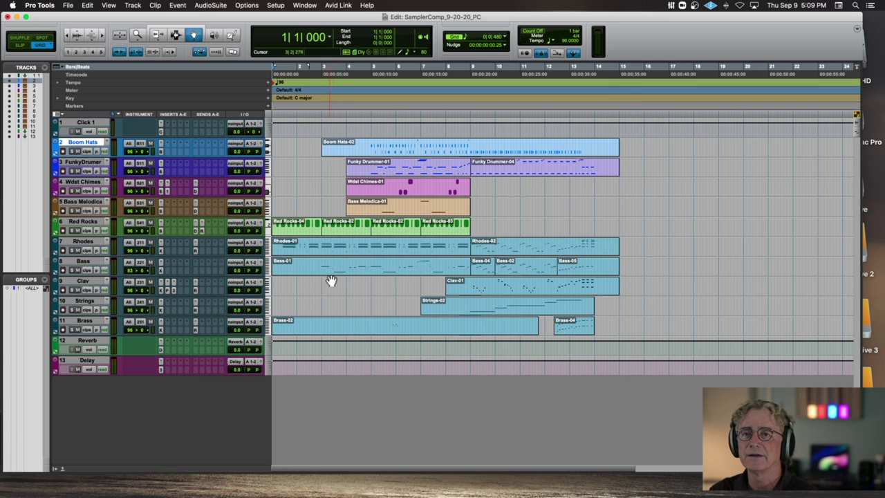
# Solo the Boom Hats track, view its Boom drum machine plug-in, and play the session from bar 5
pyautogui.click(72, 152)
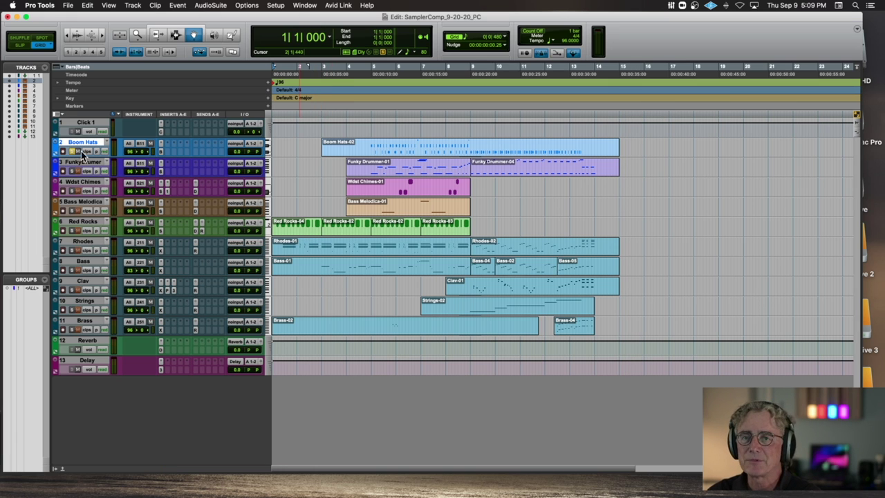
pyautogui.click(364, 152)
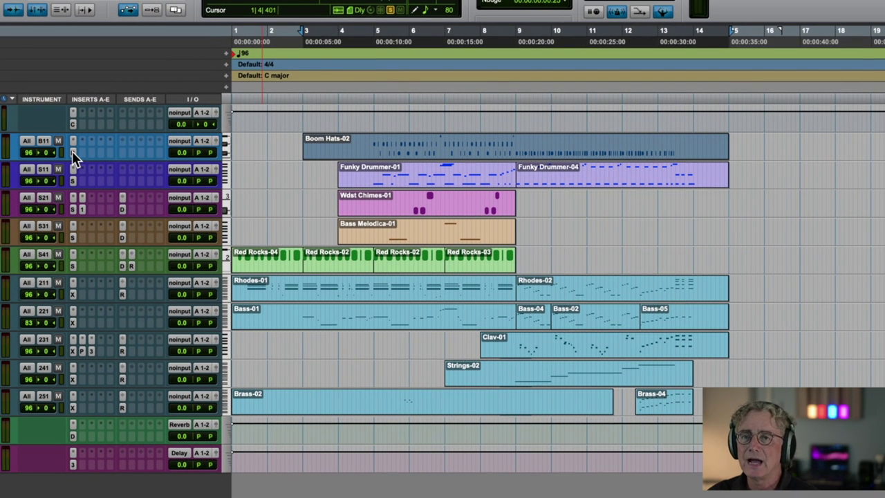
pyautogui.click(72, 150)
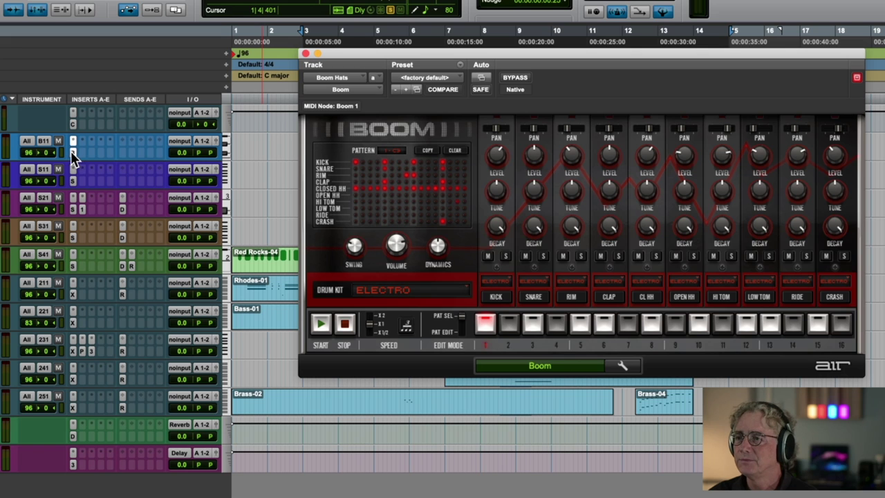
pyautogui.click(305, 53)
pyautogui.click(372, 83)
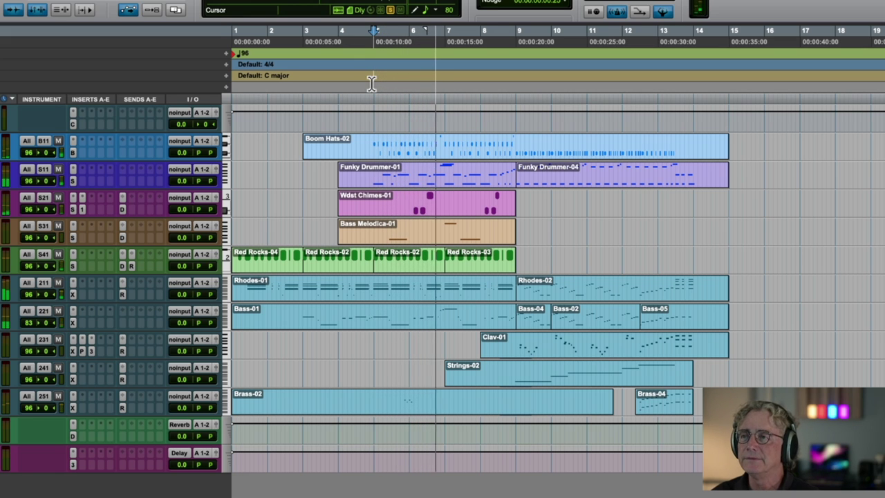
pyautogui.press('space')
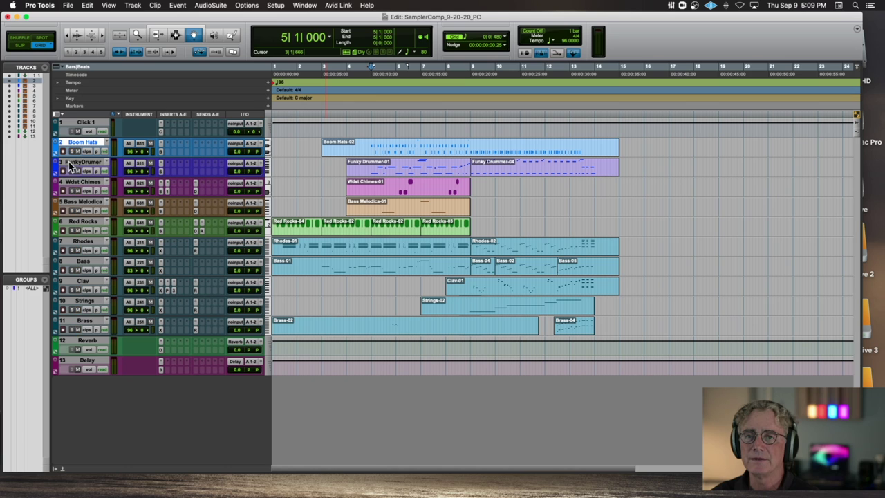
# View the soloed FunkyDrumer track's Structure Free sampler, close it, and play from 4|4|480 with the timeline zoomed in
pyautogui.click(160, 171)
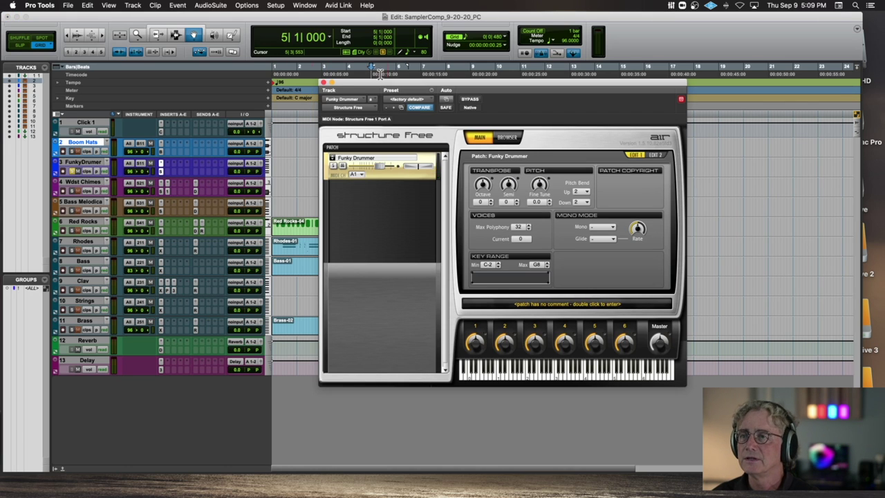
pyautogui.click(324, 84)
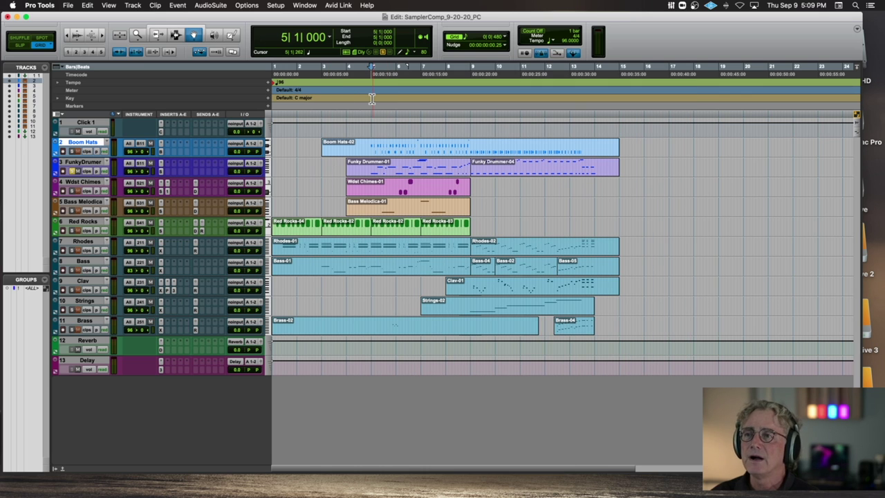
pyautogui.press('super+bracketright')
pyautogui.click(464, 92)
pyautogui.press('space')
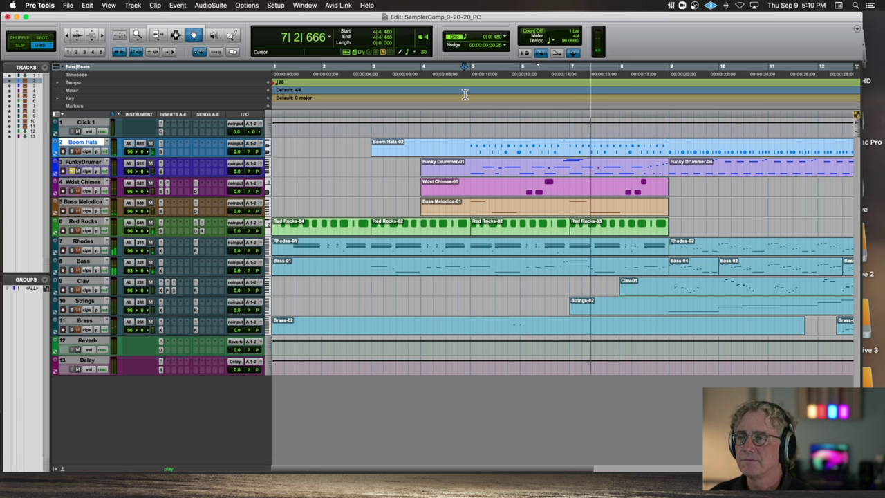
# Open the Funky Drummer-01 clip in the MIDI Editor to view its notes, and close the editor
pyautogui.click(506, 171)
pyautogui.doubleClick(506, 171)
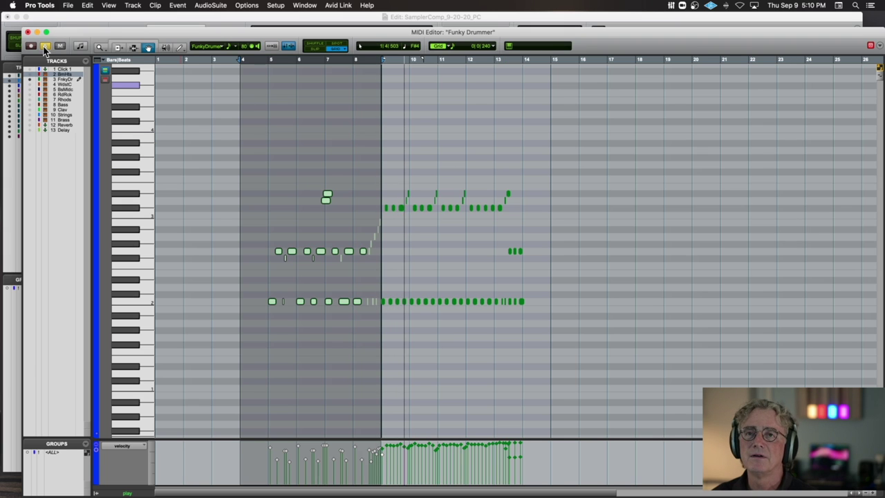
pyautogui.click(28, 32)
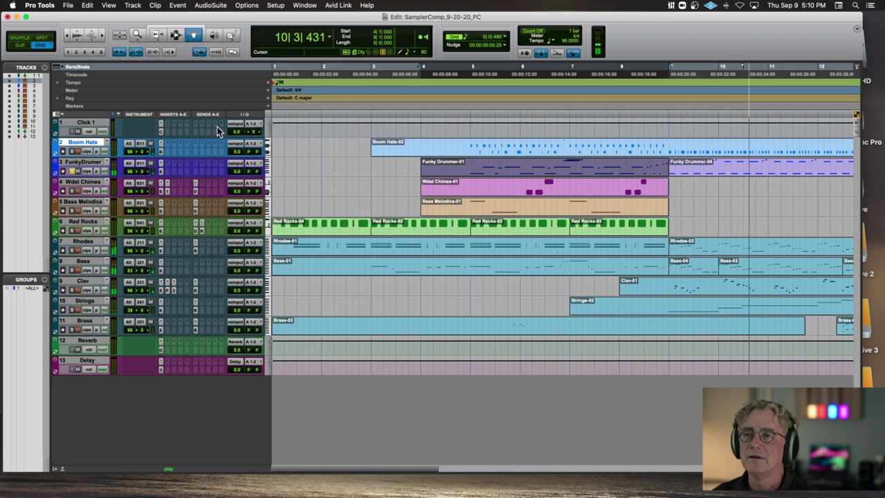
# Play the soloed Boom Hats and FunkyDrumer tracks together from bar 4 and stop around bar 9
pyautogui.press('space')
pyautogui.press('space')
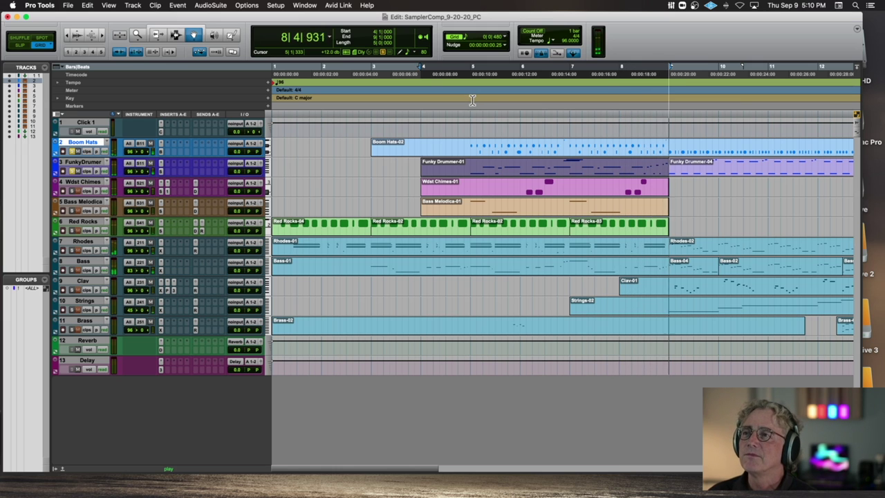
pyautogui.press('space')
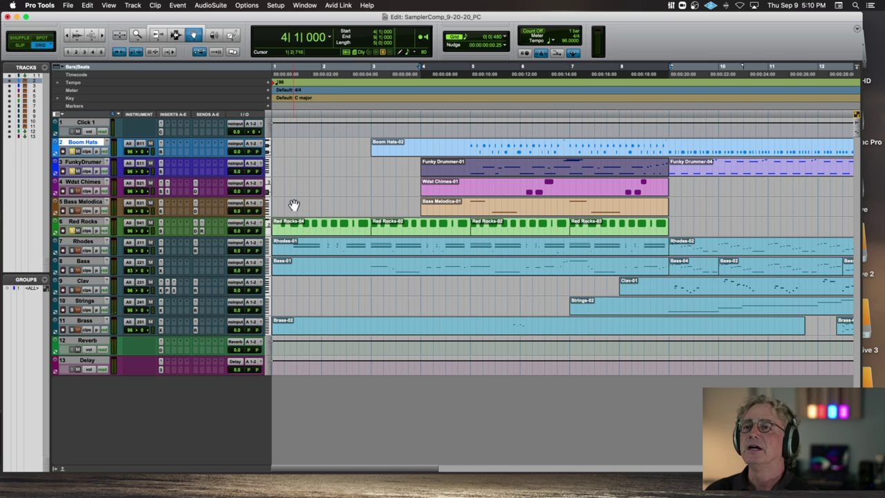
# Move the Red Rocks track directly below FunkyDrumer and play the soloed tracks from 1|1|480
pyautogui.moveTo(88, 221); pyautogui.dragTo(95, 180)
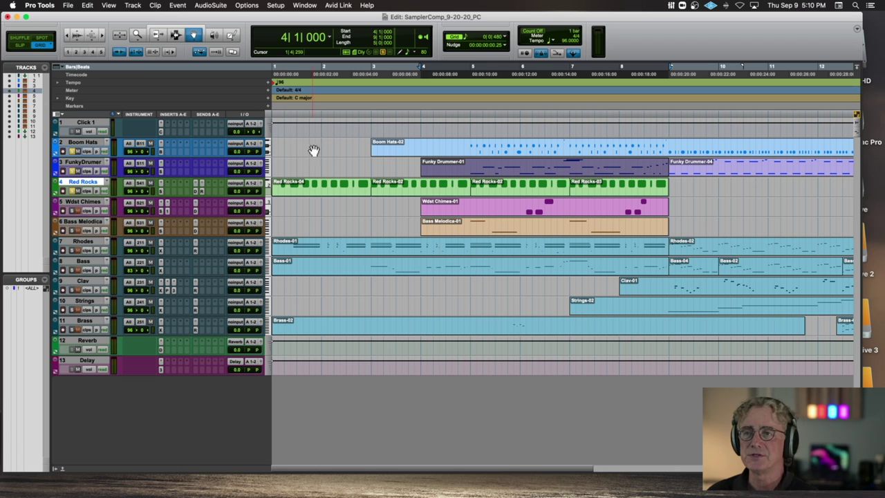
pyautogui.click(277, 100)
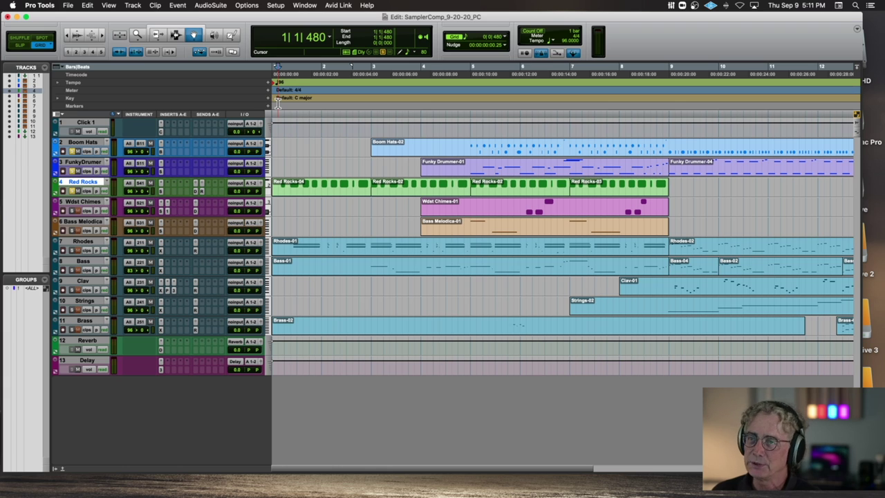
pyautogui.press('space')
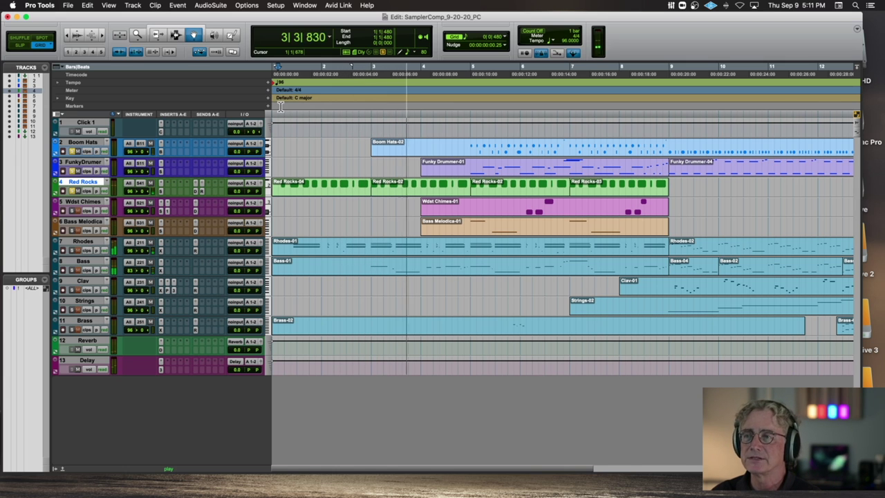
pyautogui.press('space')
# Play the soloed tracks from 4|4|480, turning the FunkyDrumer solo off and back on to compare the groove
pyautogui.click(462, 103)
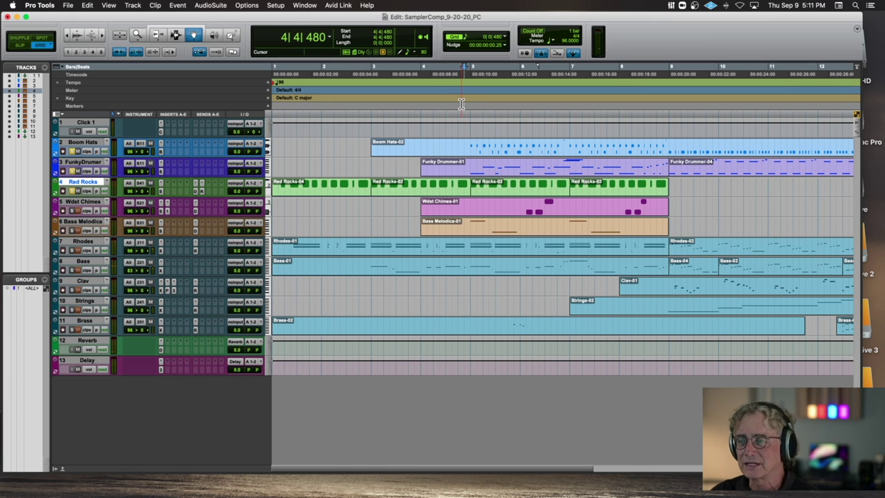
pyautogui.press('space')
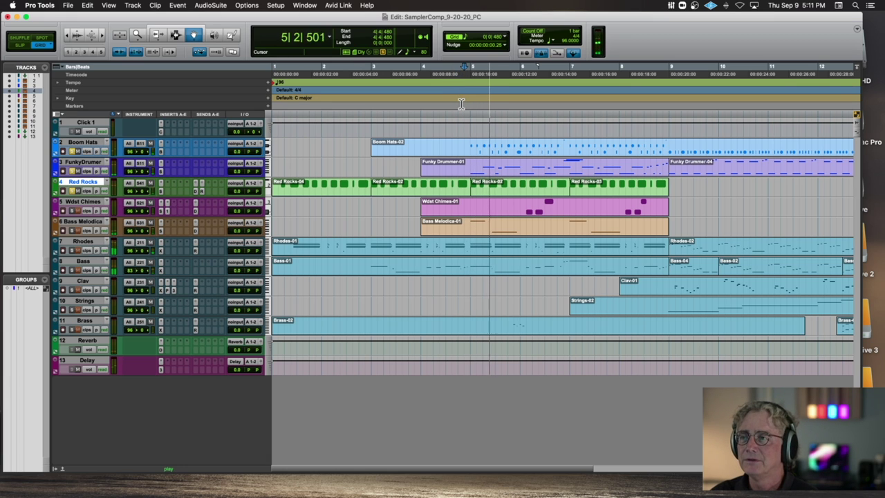
pyautogui.hscroll(1, 461, 104)
pyautogui.click(72, 171)
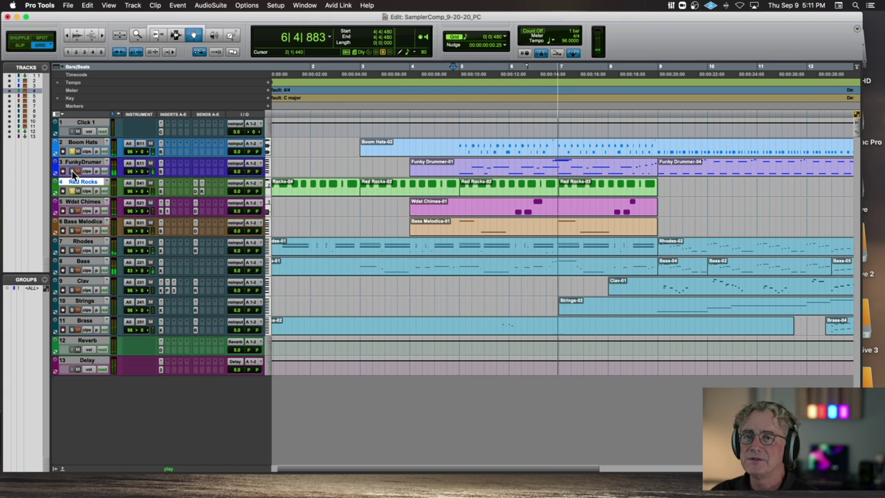
pyautogui.hscroll(-1, 72, 174)
pyautogui.click(73, 172)
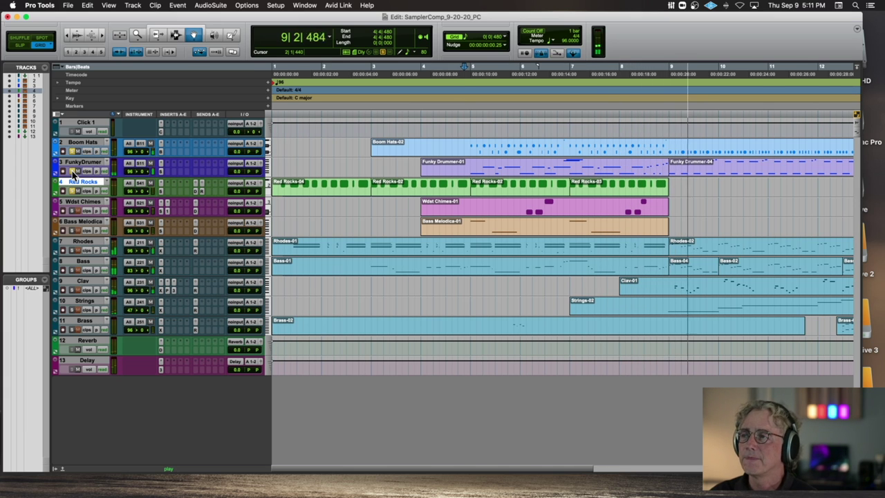
pyautogui.press('space')
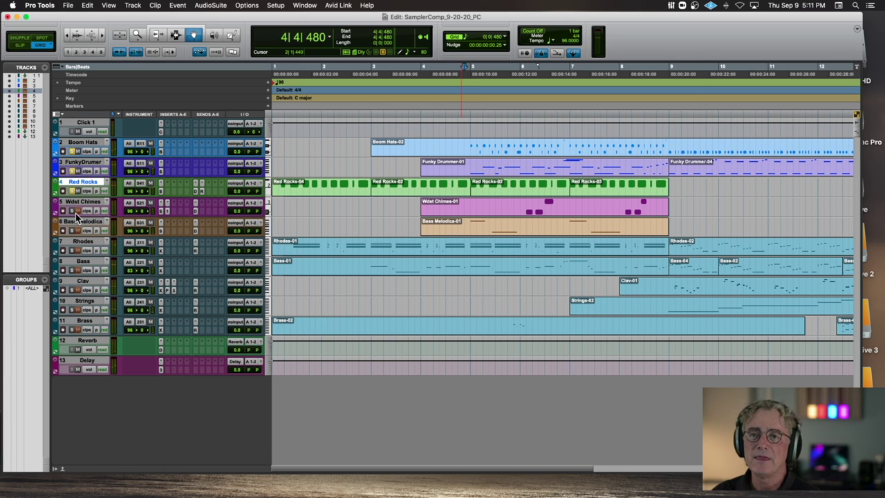
# Add the Wdst Chimes and Bass Melodica tracks to the soloed group and audition them from 5|4|480 and 5|1|000
pyautogui.press('space')
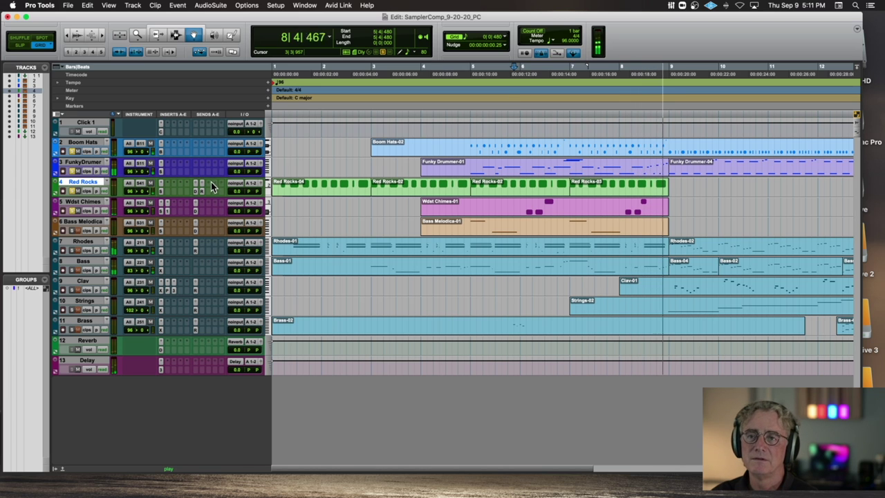
pyautogui.press('space')
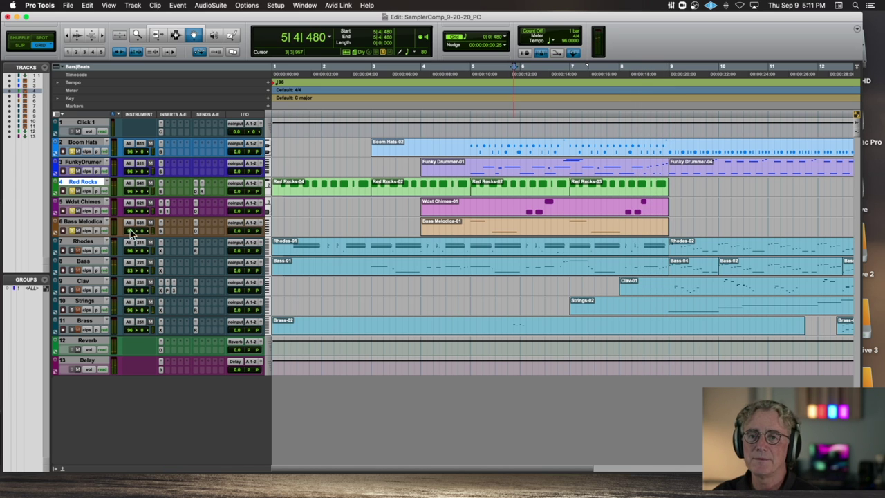
pyautogui.press('space')
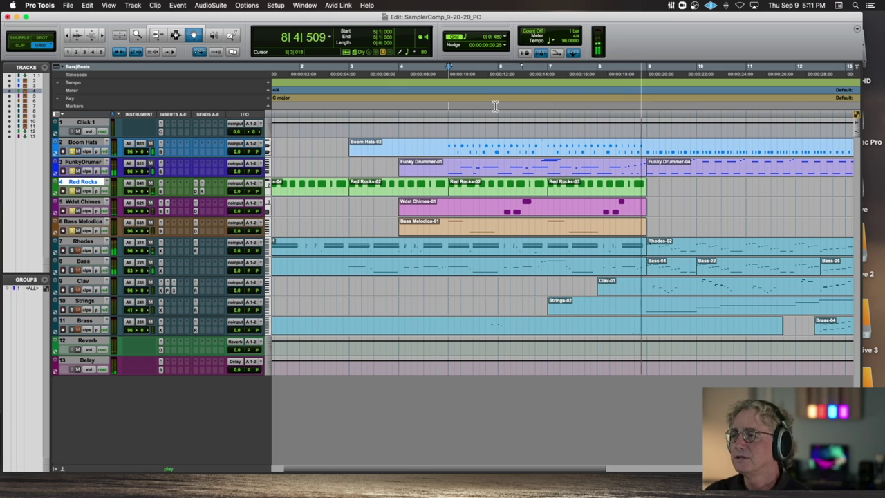
pyautogui.press('space')
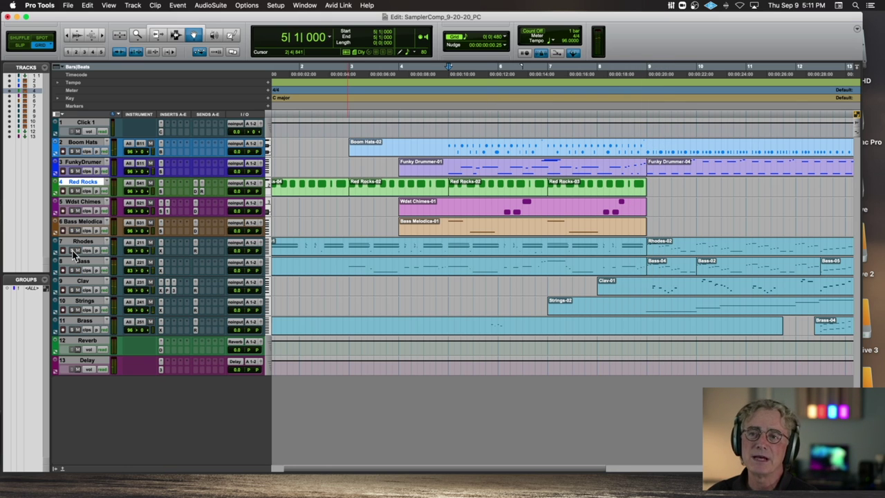
# Play from bar 5 with Rhodes and Bass soloed, viewing each track's Xpand!2 instrument, and stop playback
pyautogui.press('space')
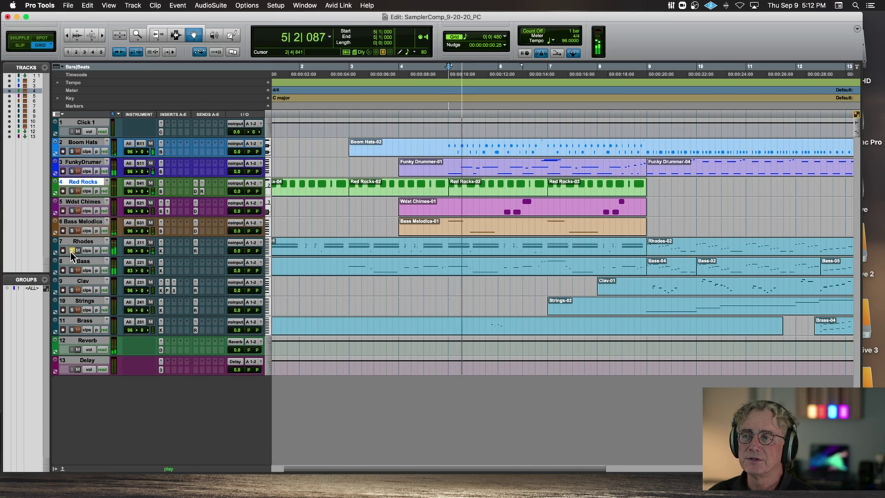
pyautogui.click(160, 243)
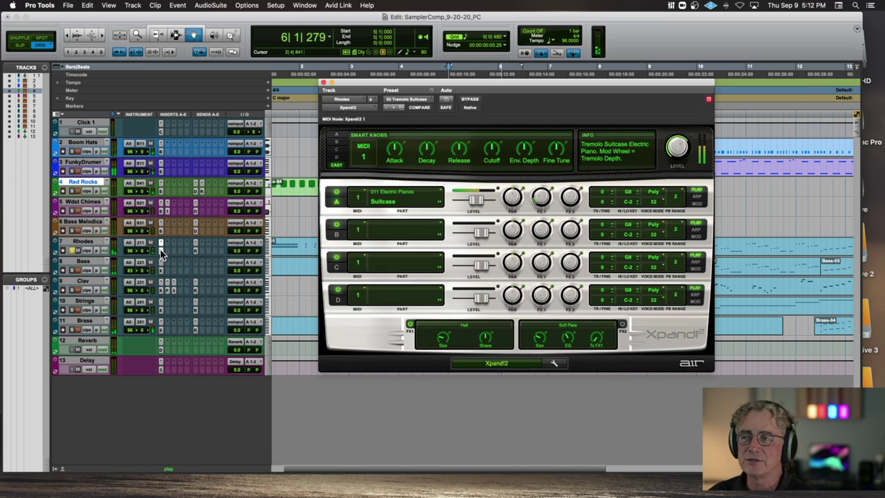
pyautogui.click(160, 246)
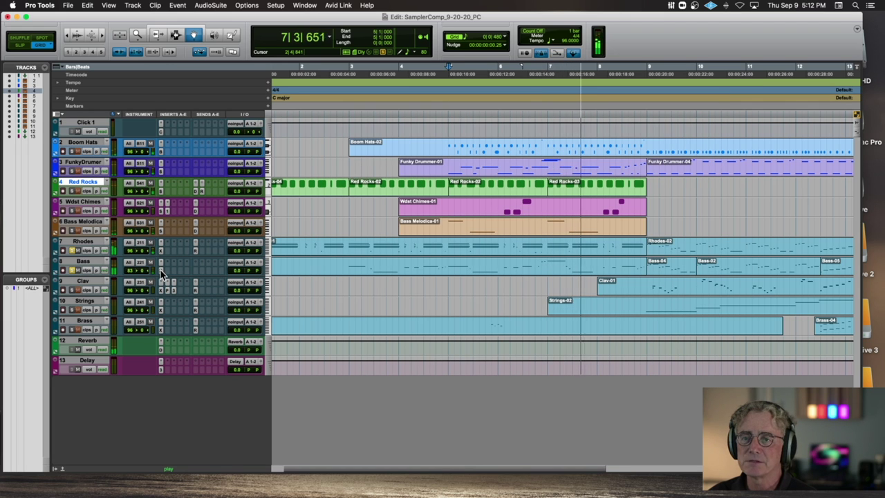
pyautogui.click(160, 264)
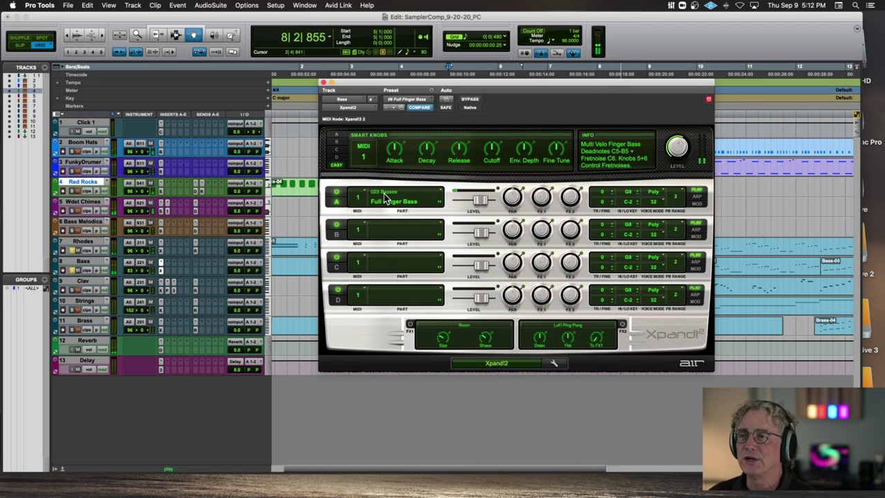
pyautogui.click(323, 82)
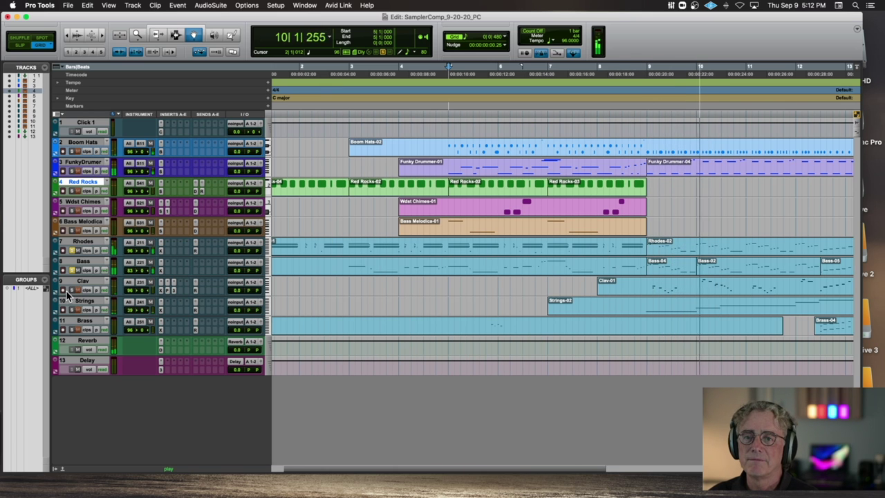
pyautogui.press('space')
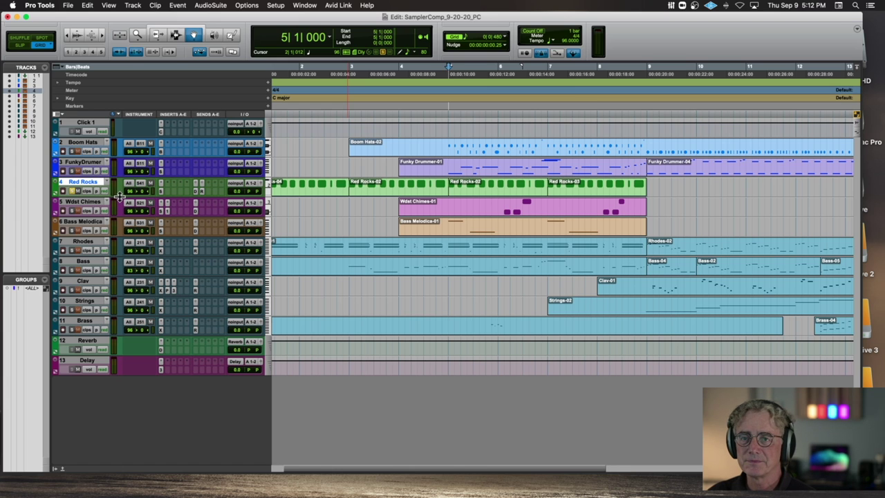
# Enlarge the soloed Red Rocks track's height so its clips, inserts and sends show in full
pyautogui.moveTo(119, 197); pyautogui.dragTo(140, 289)
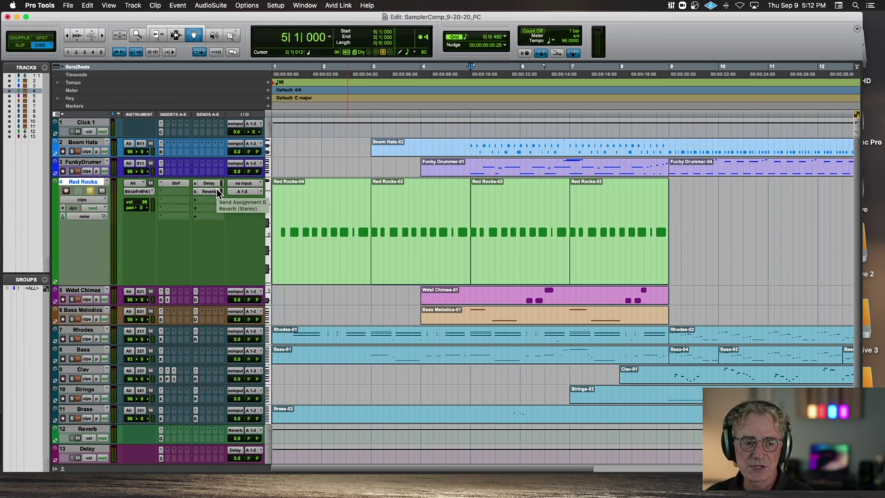
pyautogui.scroll(-2, 217, 192)
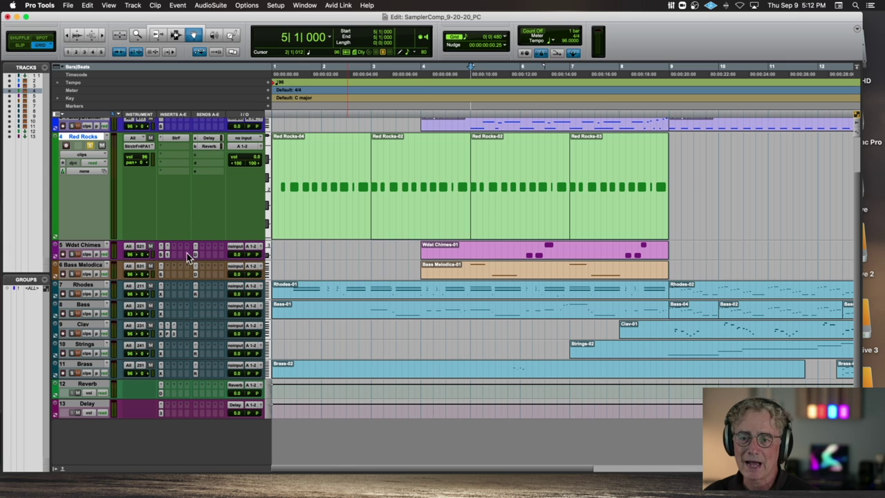
# Open the Mod Delay III plug-in on the Delay track and audition the soloed tracks from bar 5
pyautogui.click(77, 408)
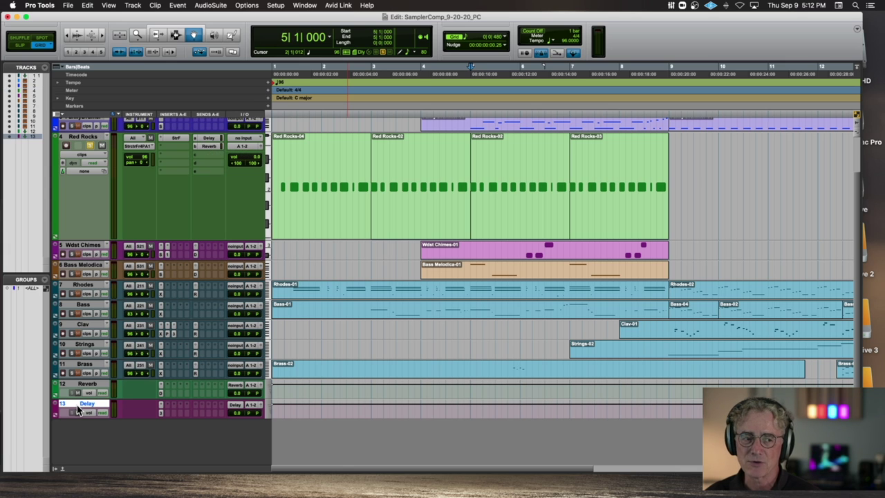
pyautogui.click(161, 412)
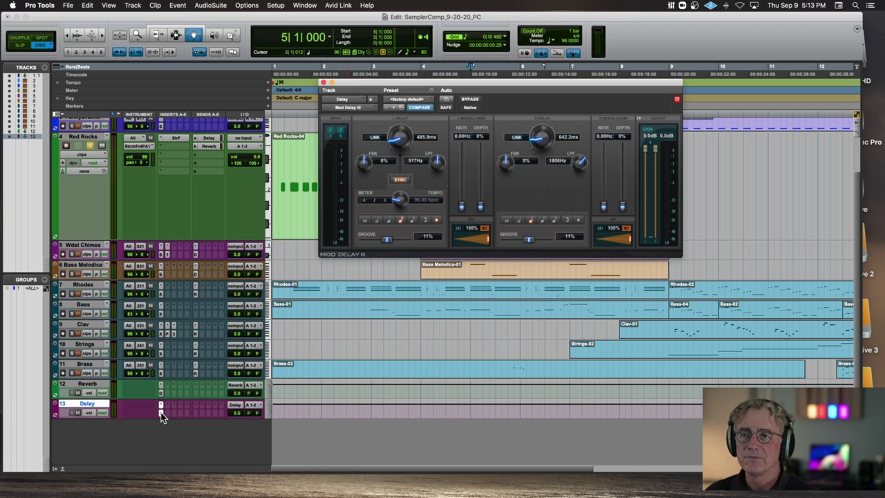
pyautogui.press('space')
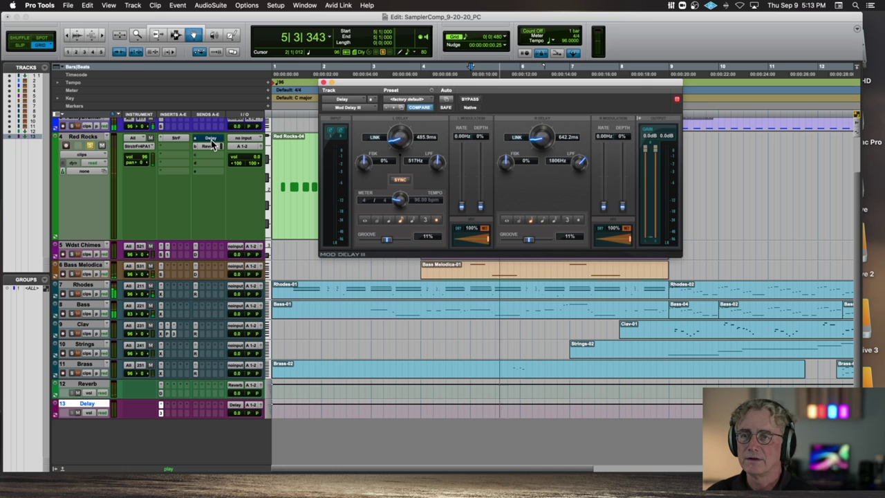
pyautogui.press('space')
pyautogui.press('space')
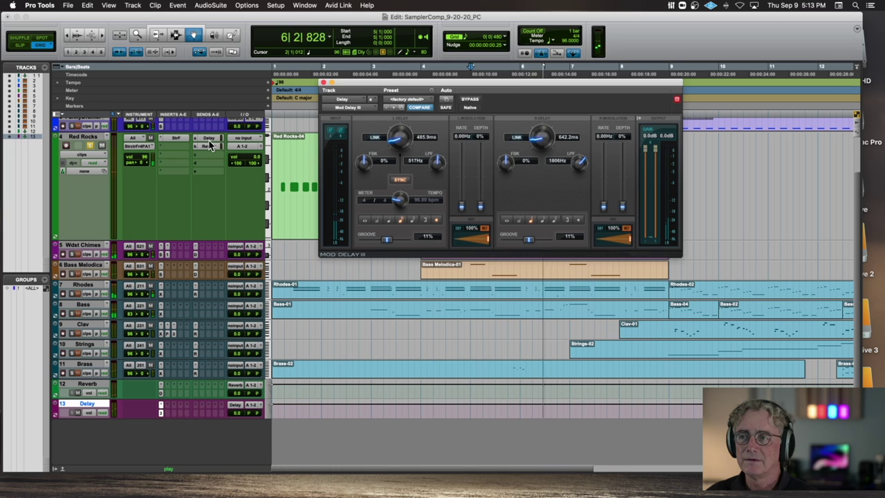
pyautogui.press('space')
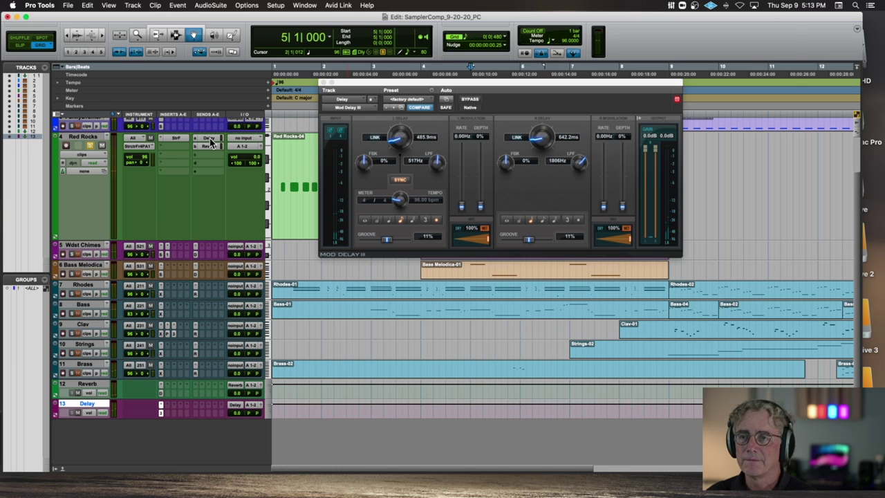
# Raise the Red Rocks track's Delay send to +8.7 dB, audition it from bar 5, and bring the send back to -2.5 dB
pyautogui.click(210, 142)
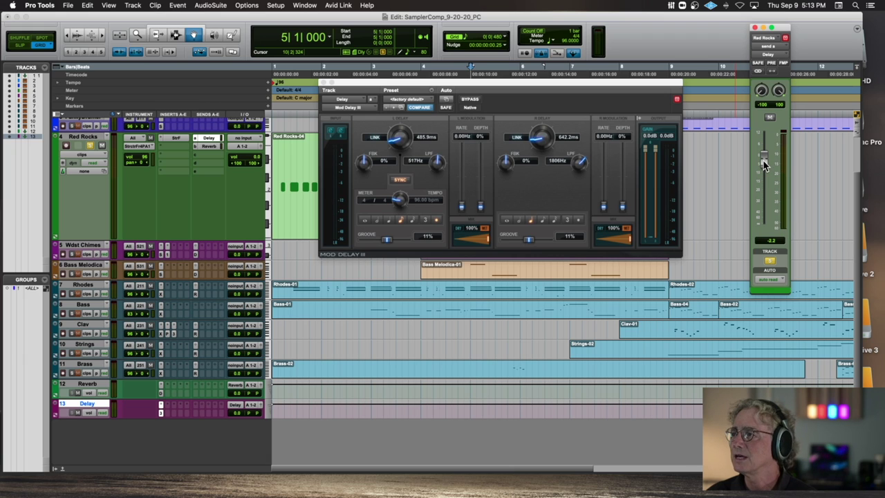
pyautogui.moveTo(763, 164); pyautogui.dragTo(766, 143)
pyautogui.press('space')
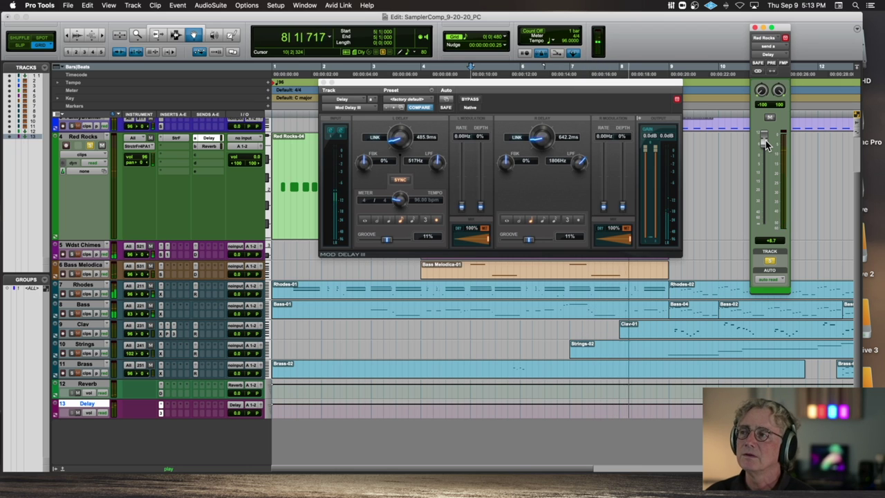
pyautogui.press('space')
pyautogui.moveTo(764, 143); pyautogui.dragTo(766, 165)
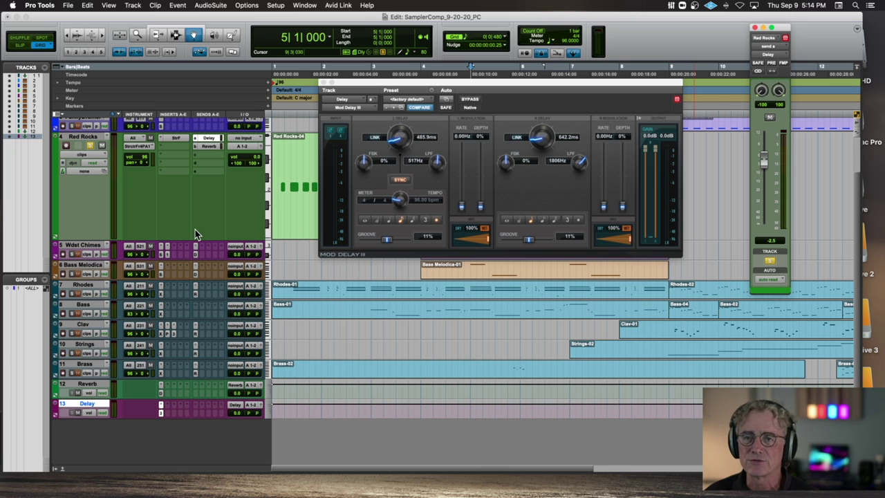
# Solo Clav in place of Red Rocks and show its clip in an unobstructed MIDI Editor window
pyautogui.click(89, 146)
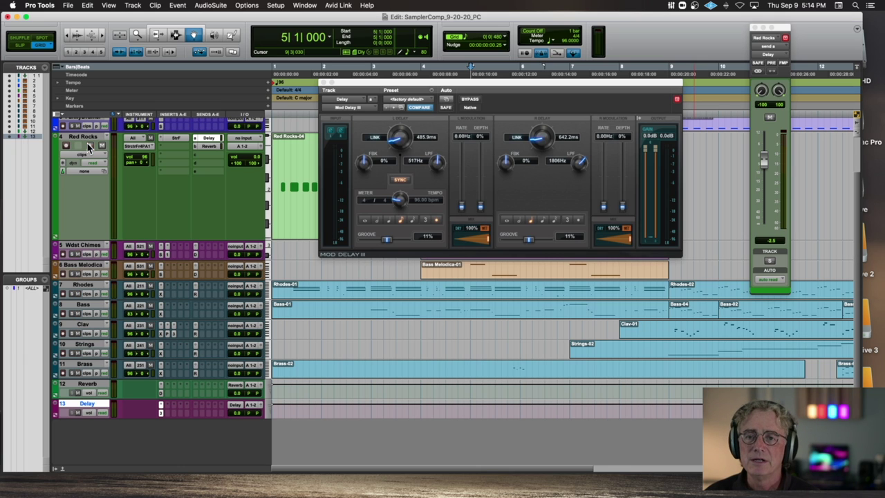
pyautogui.click(73, 334)
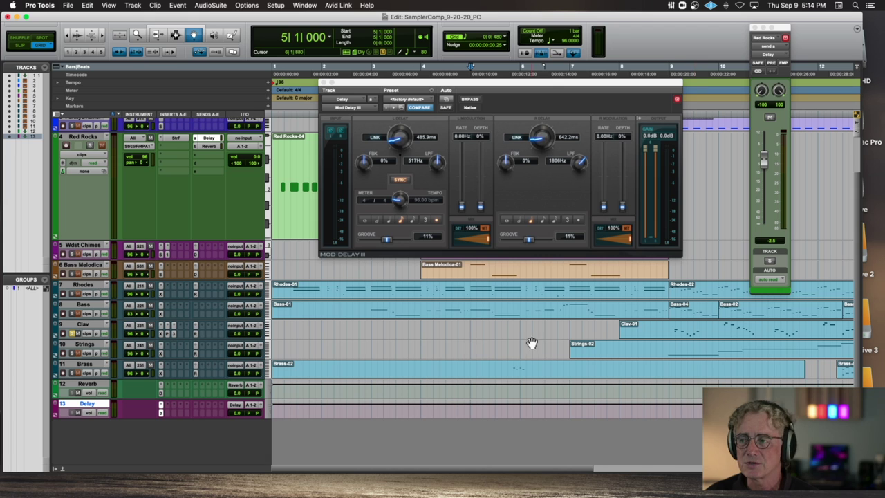
pyautogui.doubleClick(699, 336)
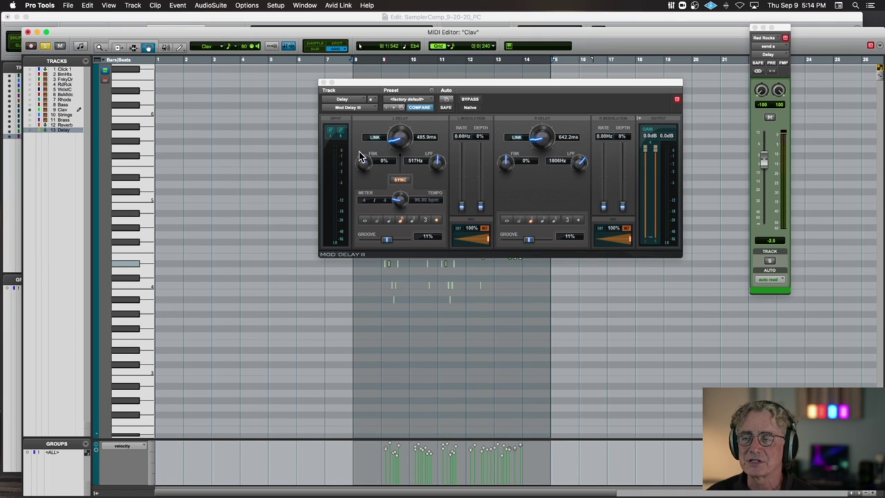
pyautogui.click(323, 82)
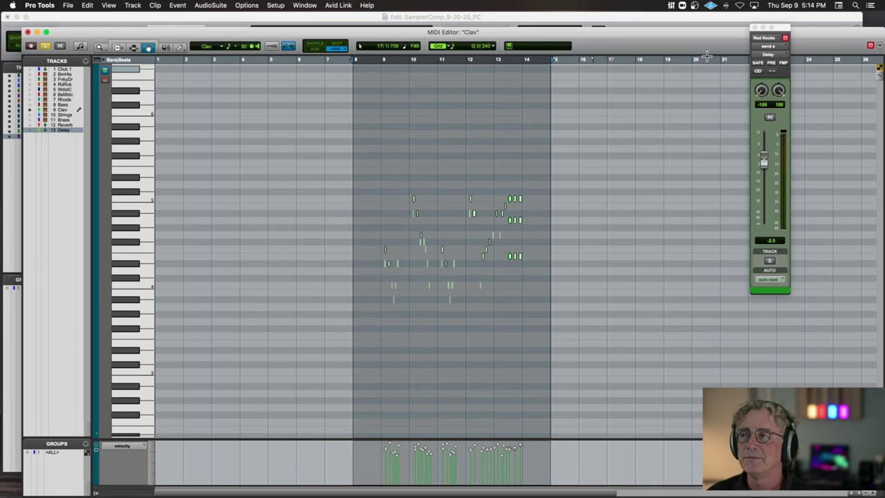
pyautogui.click(754, 28)
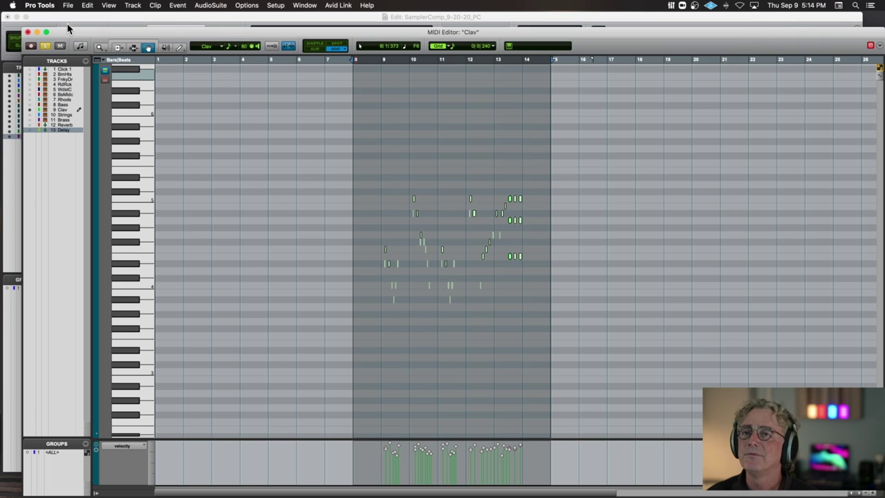
pyautogui.moveTo(56, 35); pyautogui.dragTo(97, 35)
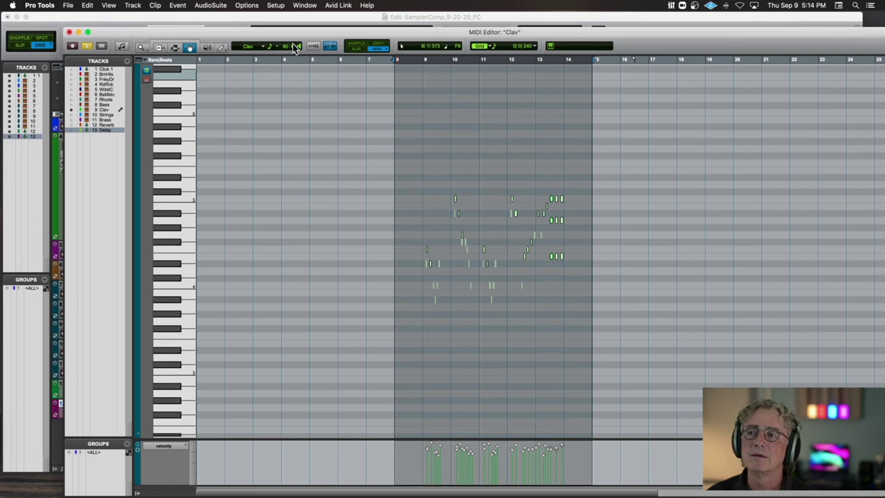
# Play the Clav part from bar 9 in the MIDI Editor and close the editor window
pyautogui.click(418, 59)
pyautogui.press('space')
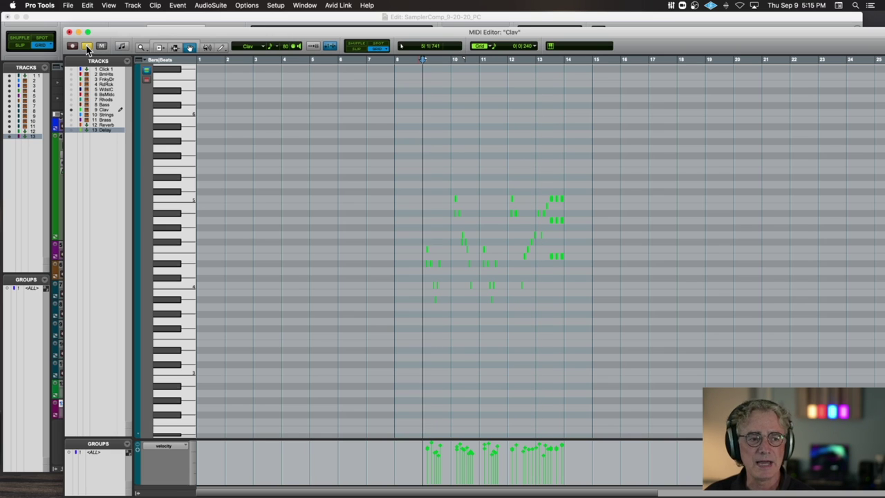
pyautogui.press('space')
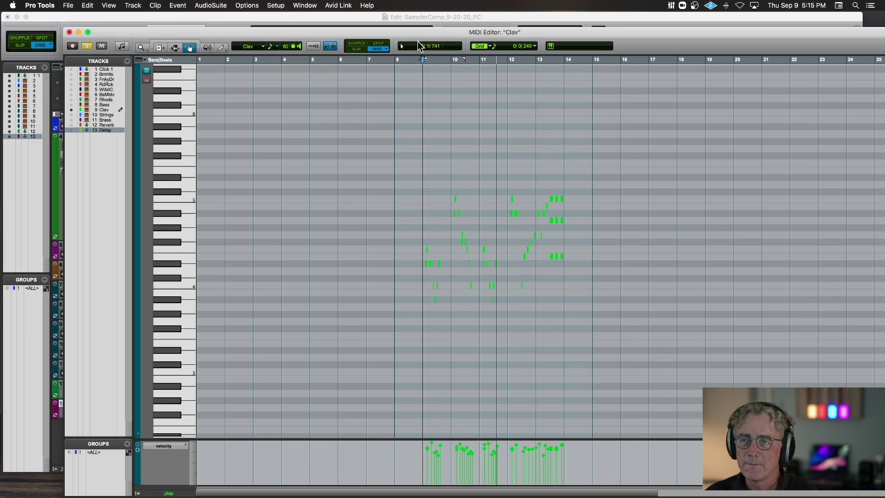
pyautogui.click(86, 45)
pyautogui.click(70, 32)
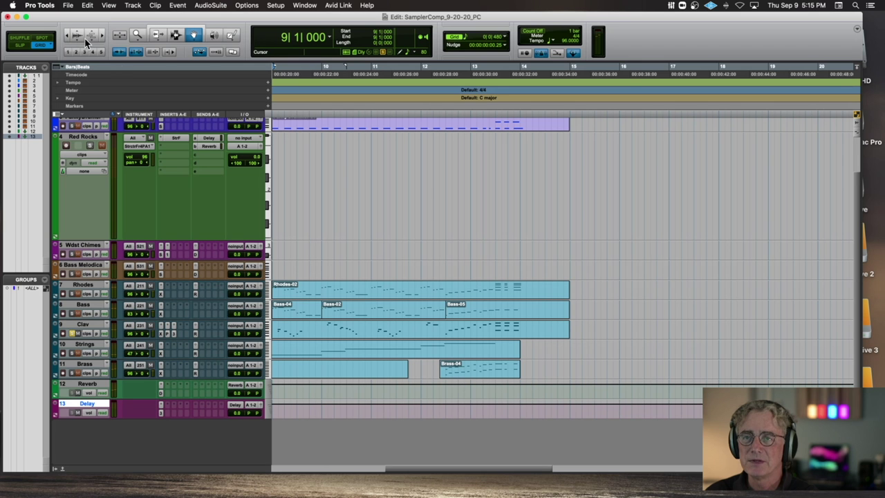
# Show the Clav track's SansAmp PSA-1 and Mod Delay III plug-ins together, with their windows side by side
pyautogui.click(167, 334)
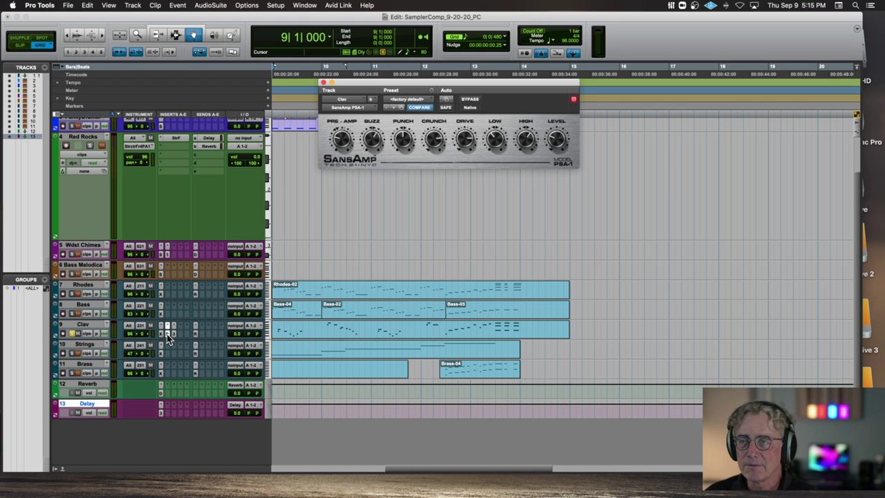
pyautogui.click(174, 334)
pyautogui.click(174, 334)
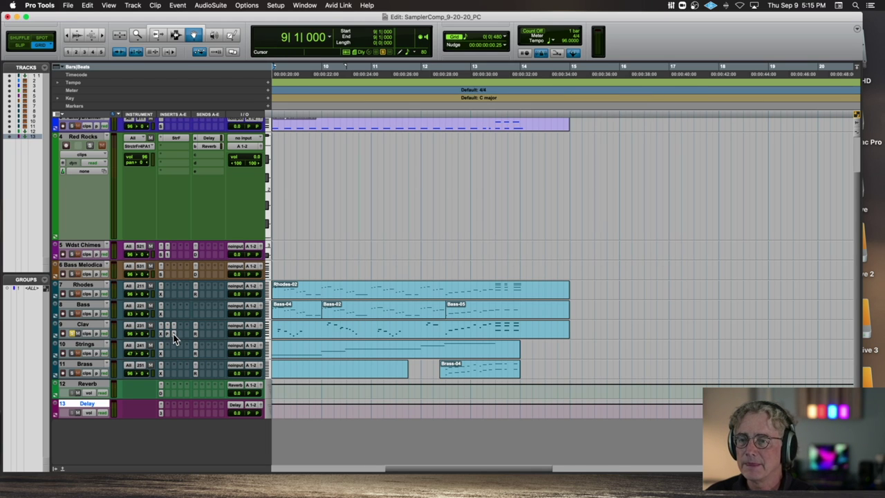
pyautogui.click(167, 333)
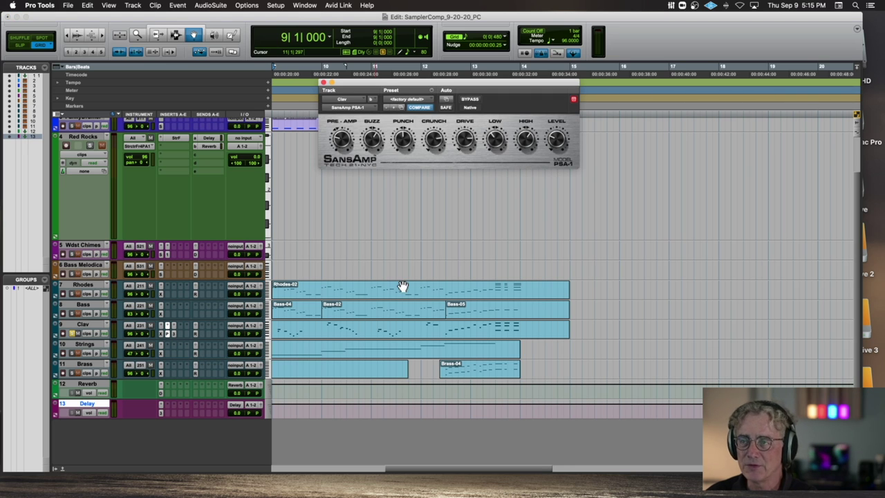
pyautogui.click(574, 99)
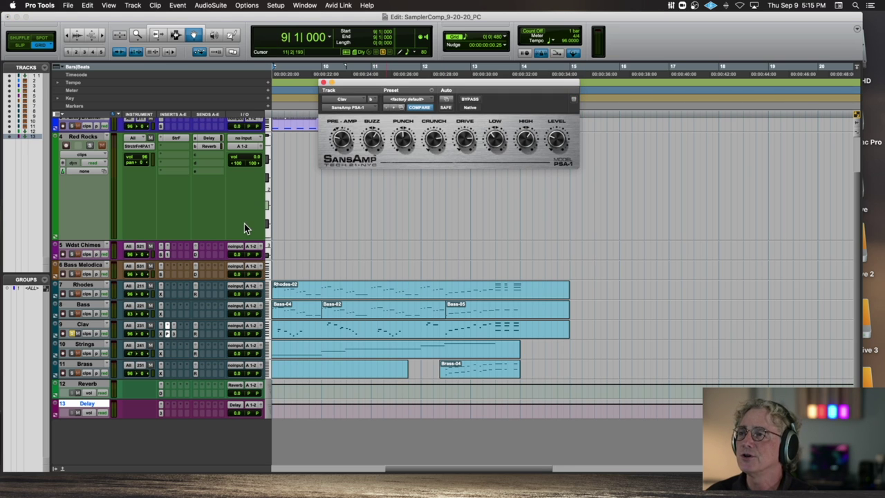
pyautogui.click(173, 334)
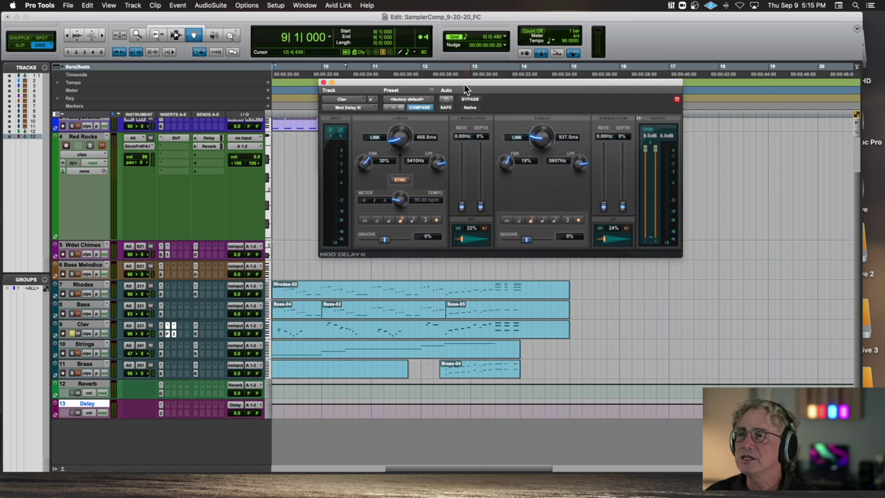
pyautogui.moveTo(464, 84); pyautogui.dragTo(626, 84)
pyautogui.moveTo(445, 86); pyautogui.dragTo(322, 81)
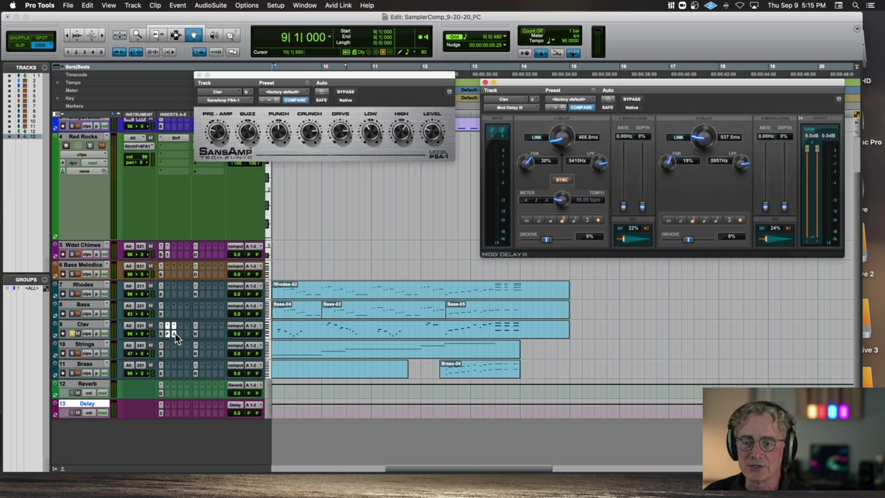
# Bypass both SansAmp PSA-1 and Mod Delay III on Clav and audition the dry sound from bar 9
pyautogui.click(345, 91)
pyautogui.click(631, 100)
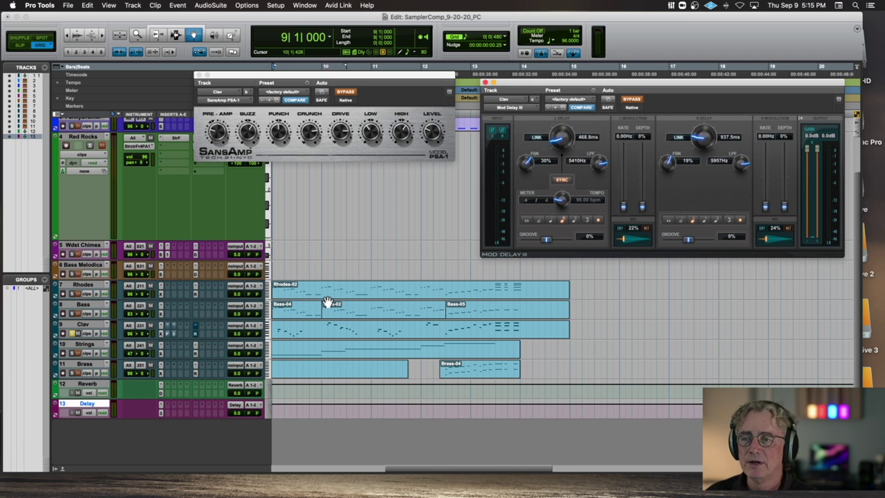
pyautogui.press('space')
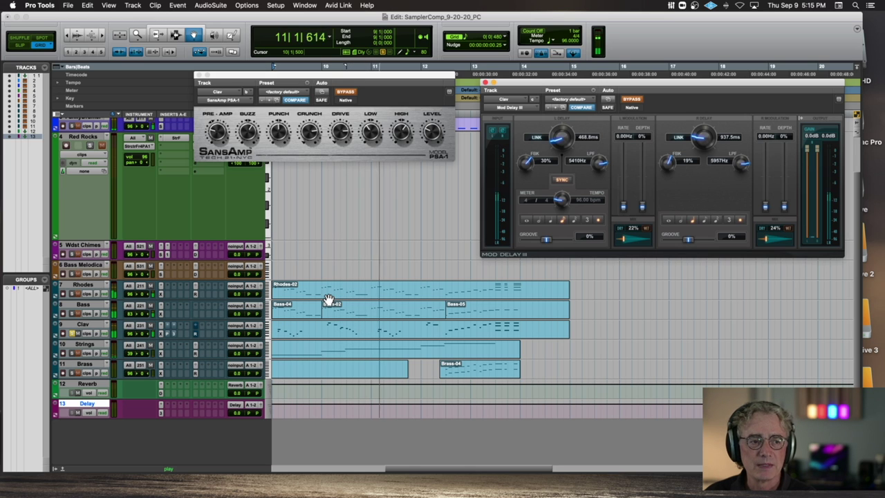
pyautogui.press('space')
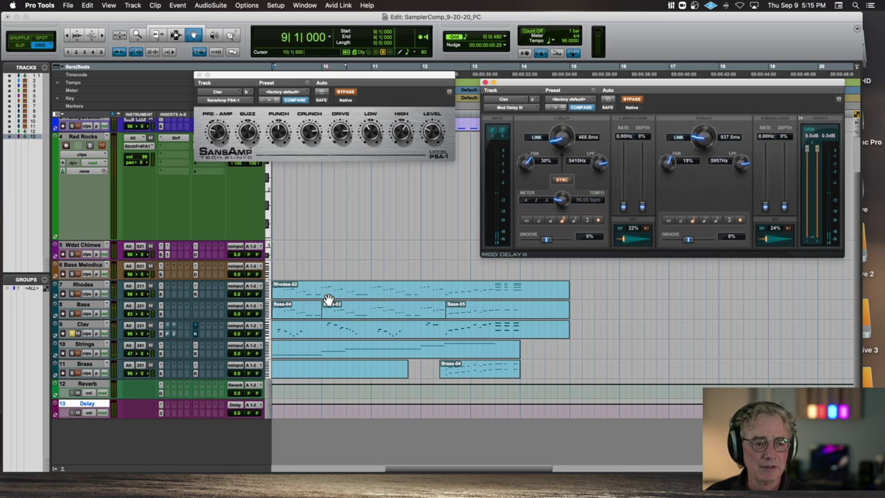
# Compare SansAmp PSA-1 bypassed and active on Clav by playing from bar 9, leaving it active
pyautogui.click(347, 95)
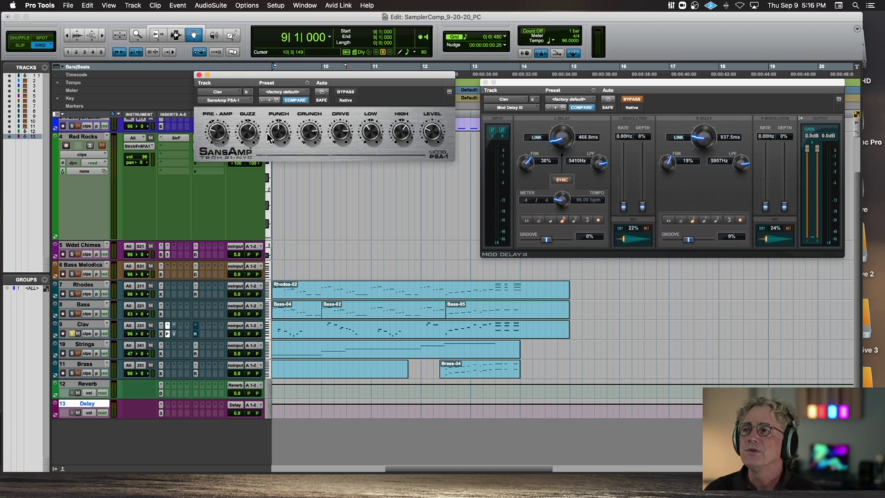
pyautogui.click(346, 93)
pyautogui.press('space')
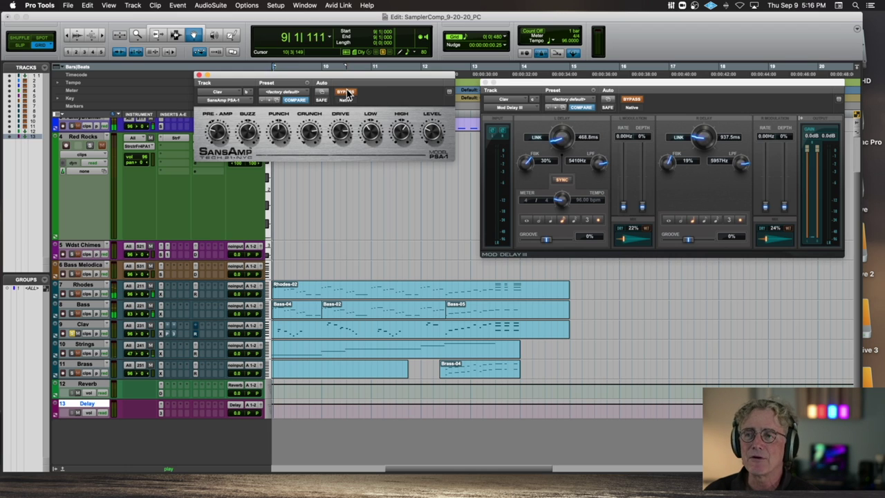
pyautogui.press('space')
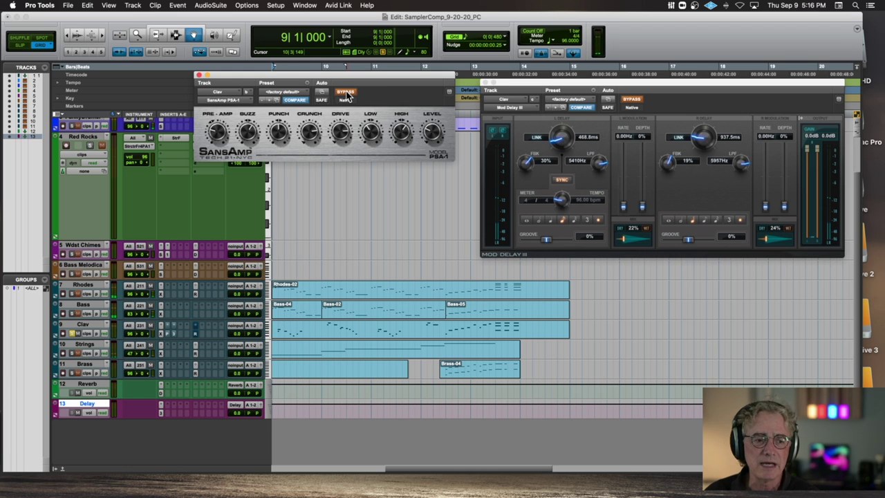
pyautogui.click(347, 94)
pyautogui.press('space')
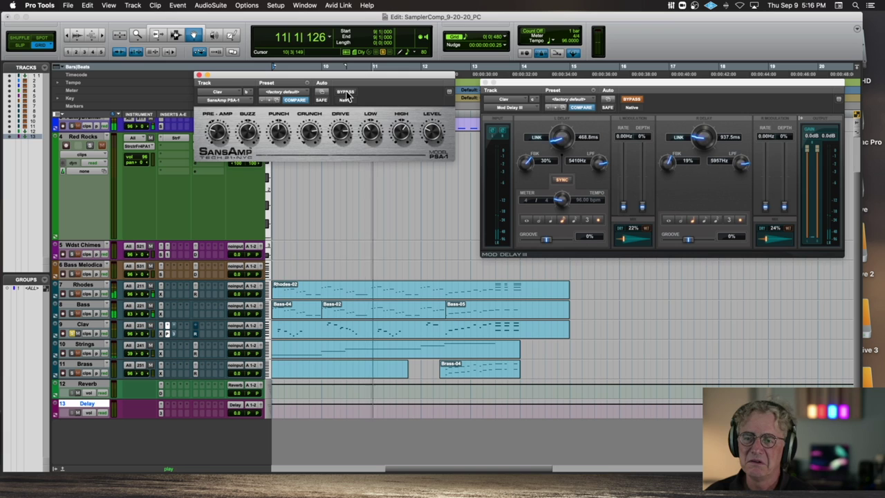
pyautogui.press('space')
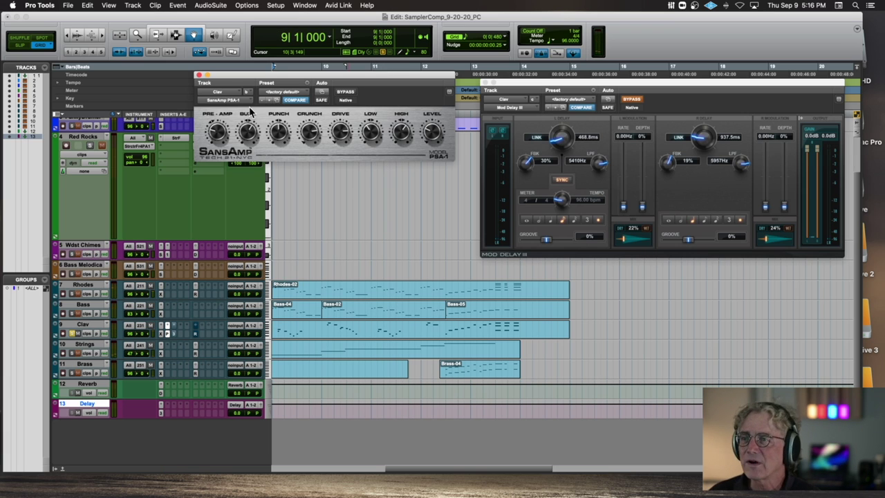
# Browse the multichannel plug-in list on an empty Clav insert for SansAmp PSA-1, under both Avid and Harmonic
pyautogui.click(183, 336)
pyautogui.moveTo(183, 337)
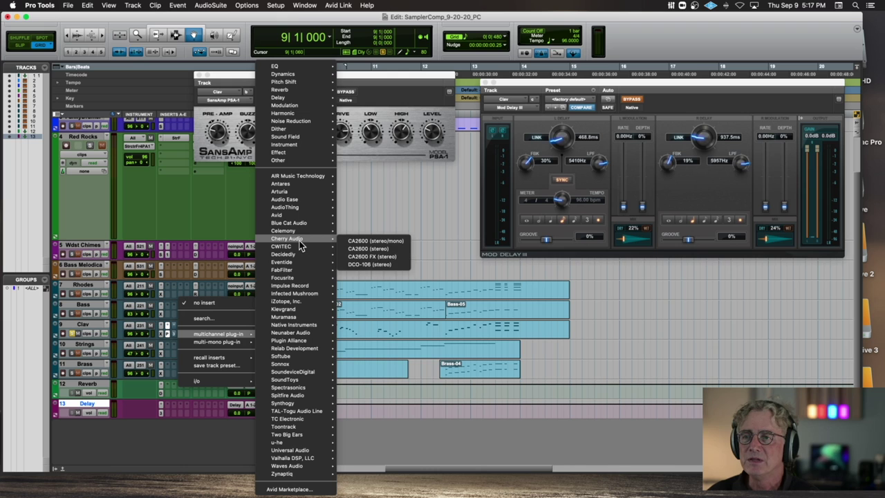
pyautogui.moveTo(304, 214)
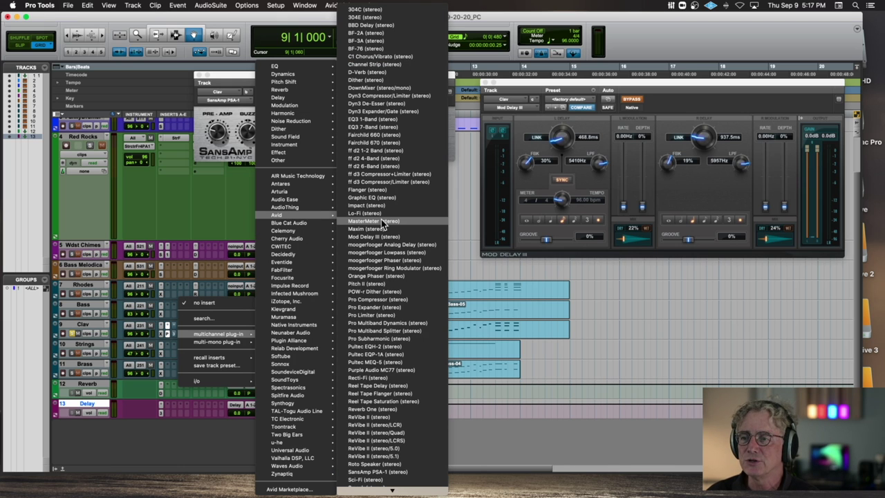
pyautogui.moveTo(370, 490)
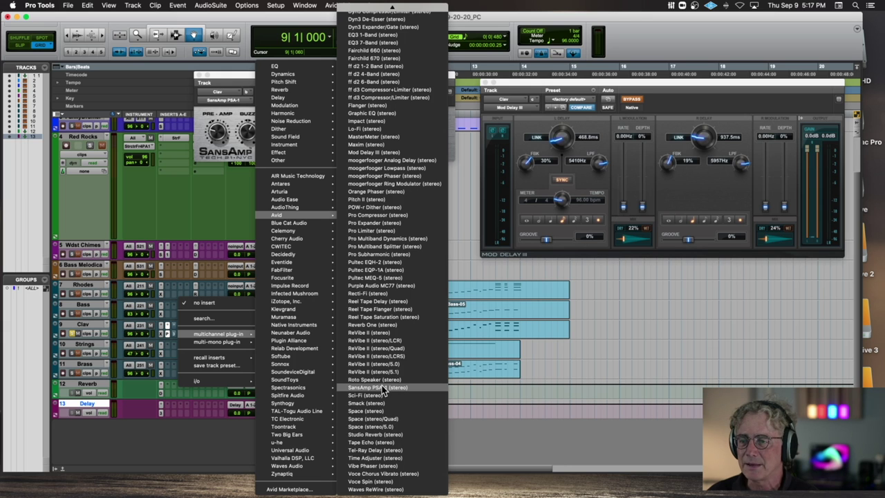
pyautogui.moveTo(297, 104)
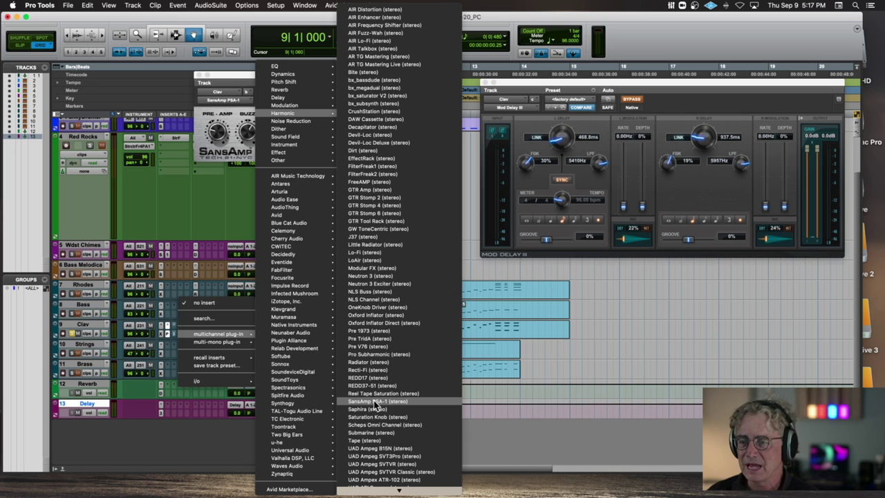
pyautogui.click(376, 403)
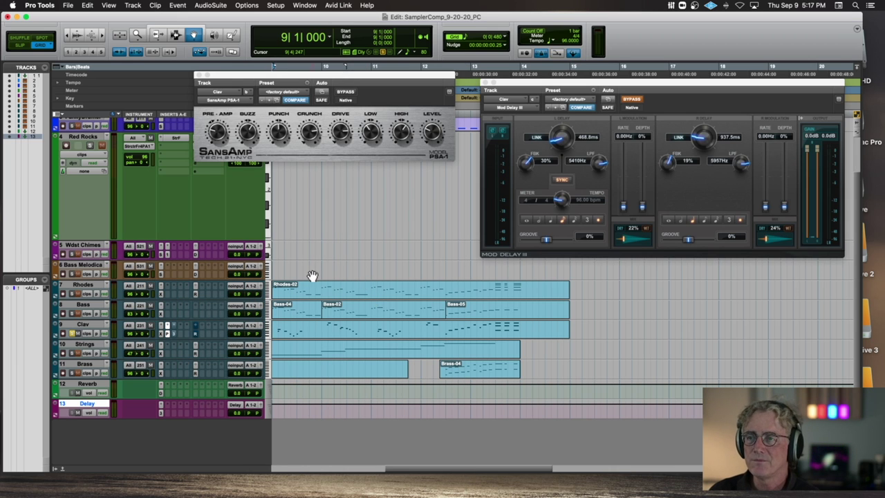
# Close the SansAmp PSA-1 window and audition the Clav from bar 9 with Mod Delay III still bypassed
pyautogui.click(199, 76)
pyautogui.press('space')
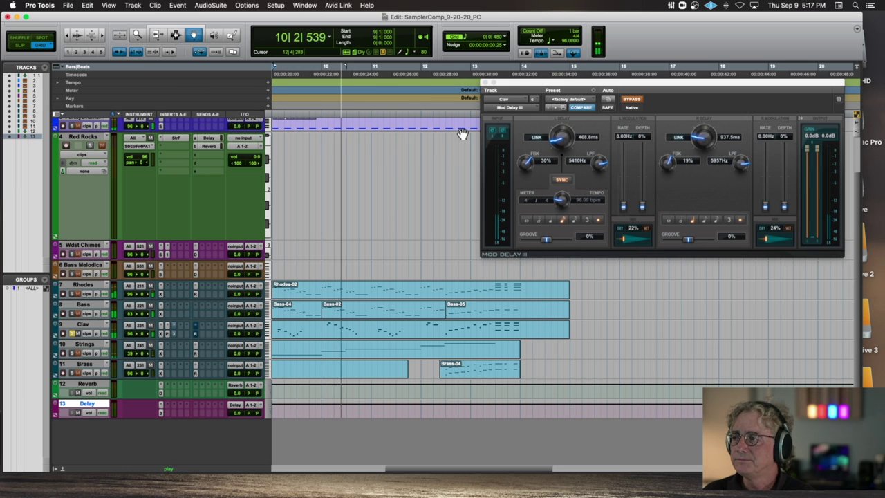
pyautogui.press('space')
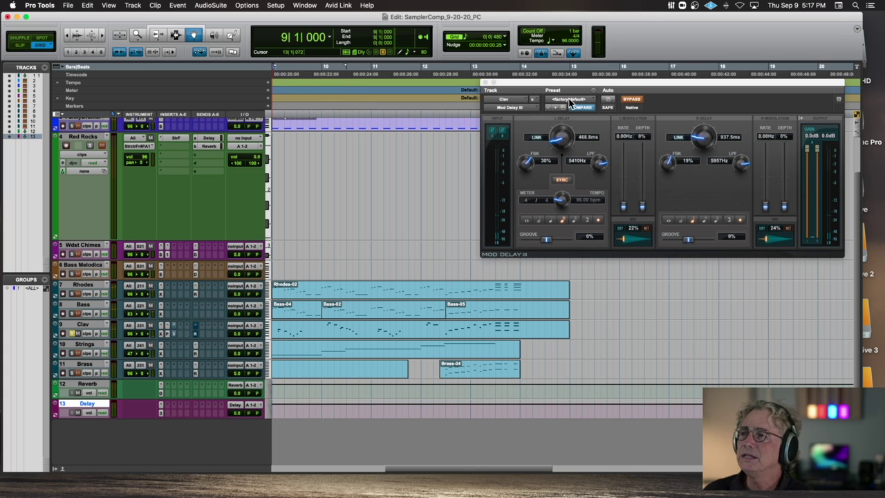
# Reposition the Mod Delay III window, take the plug-in out of bypass and audition the Clav from bar 9
pyautogui.moveTo(550, 84); pyautogui.dragTo(244, 102)
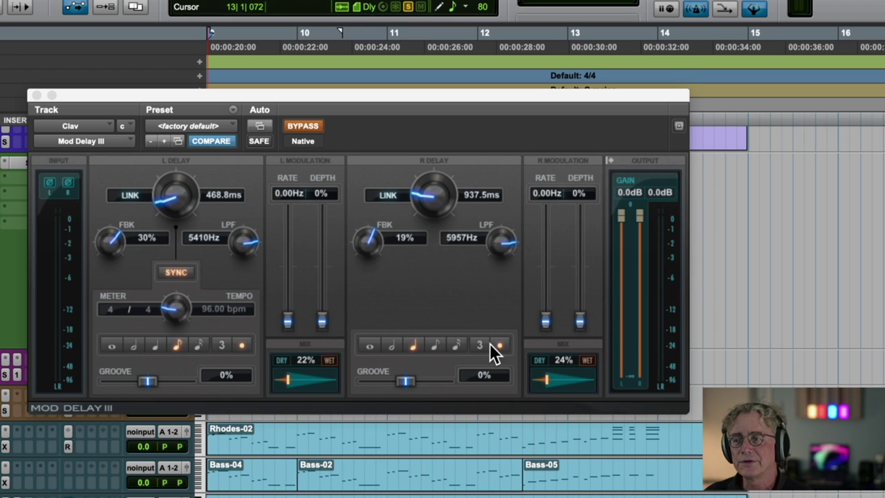
pyautogui.click(304, 128)
pyautogui.press('space')
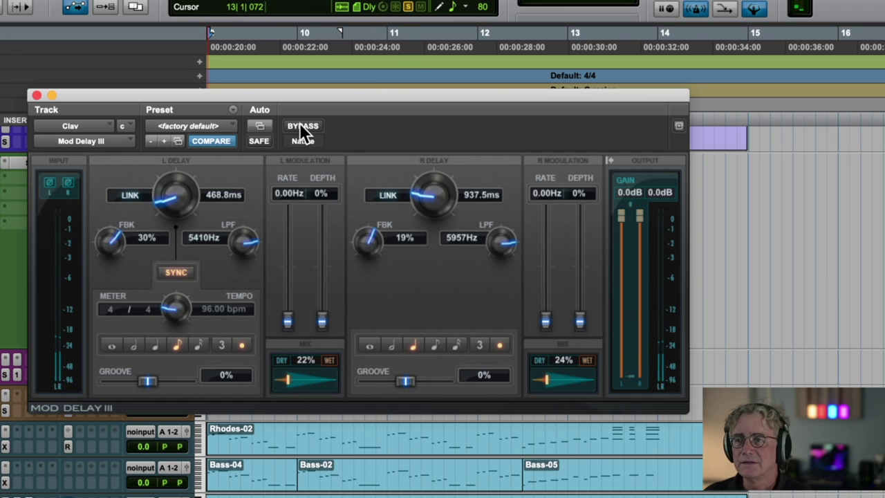
pyautogui.press('space')
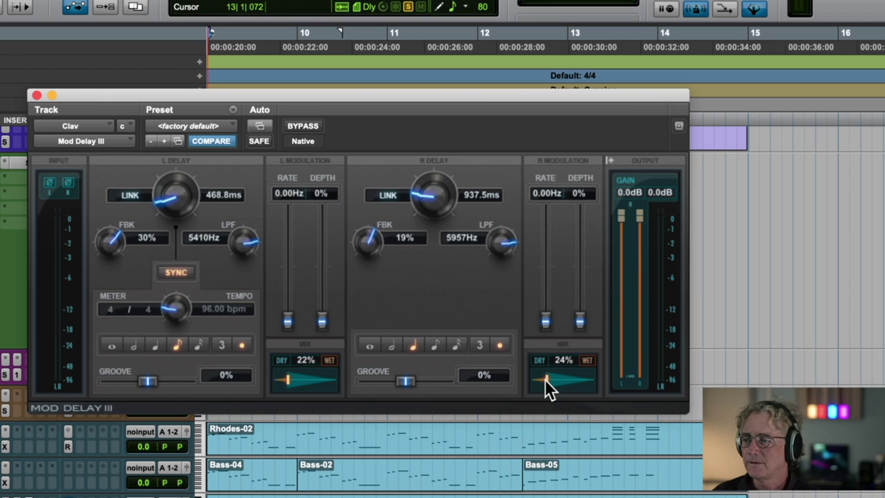
# Set the right delay's mix to 0% and audition the left delay alone from bar 9
pyautogui.moveTo(551, 372); pyautogui.dragTo(512, 381)
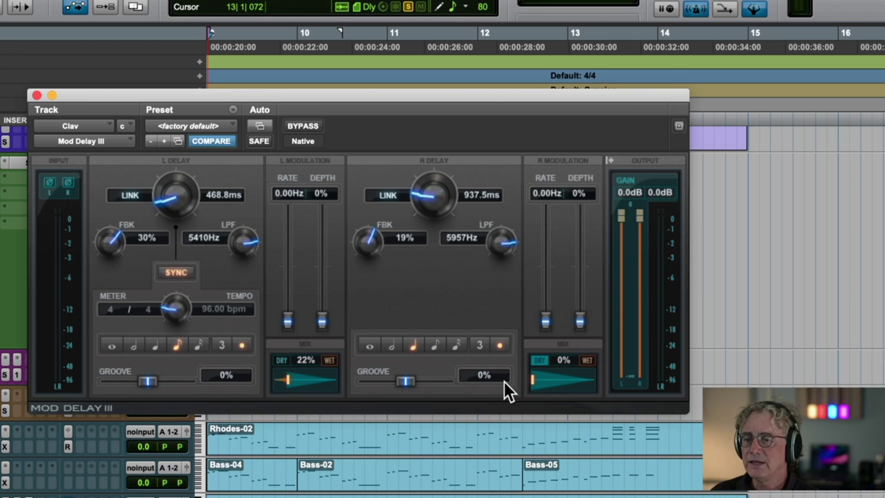
pyautogui.press('space')
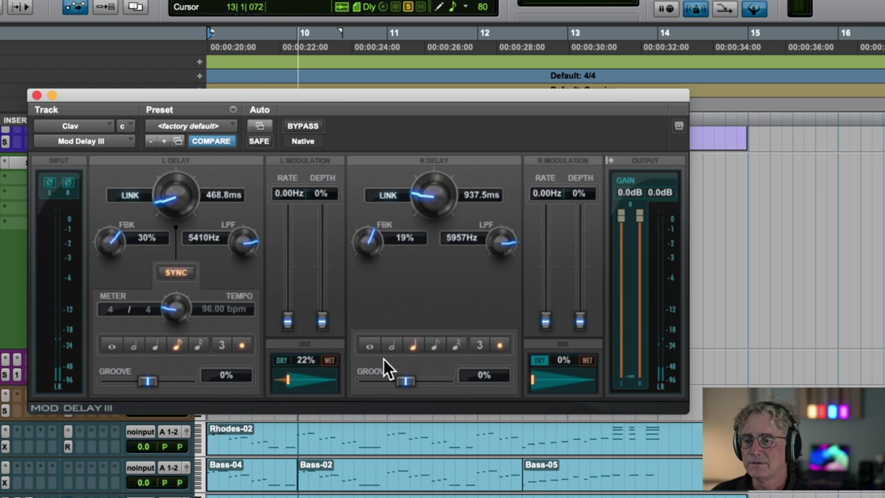
pyautogui.press('space')
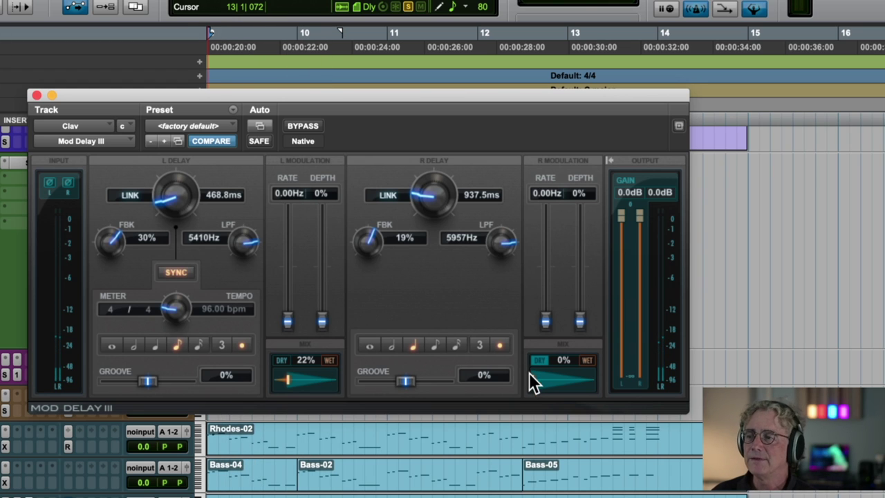
# Set the right delay's mix to 23% and the left one's to 0%, and audition the right delay alone
pyautogui.moveTo(536, 378); pyautogui.dragTo(545, 379)
pyautogui.moveTo(288, 373); pyautogui.dragTo(259, 378)
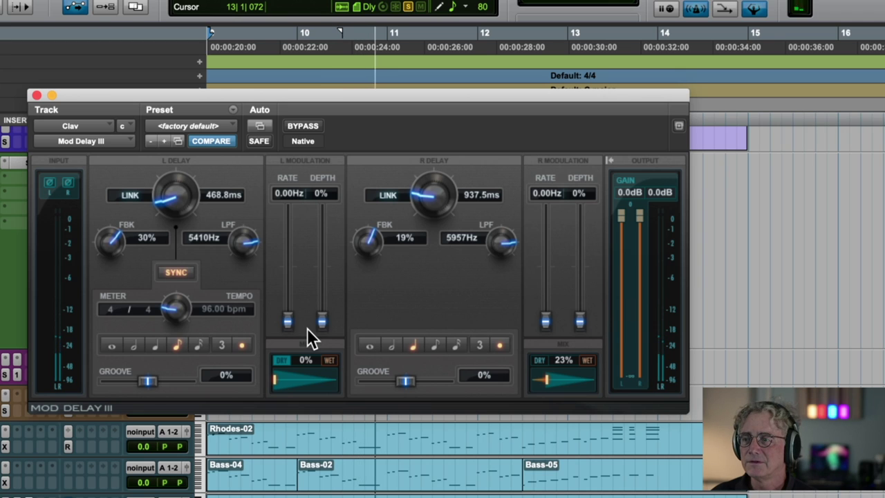
pyautogui.press('space')
pyautogui.press('space')
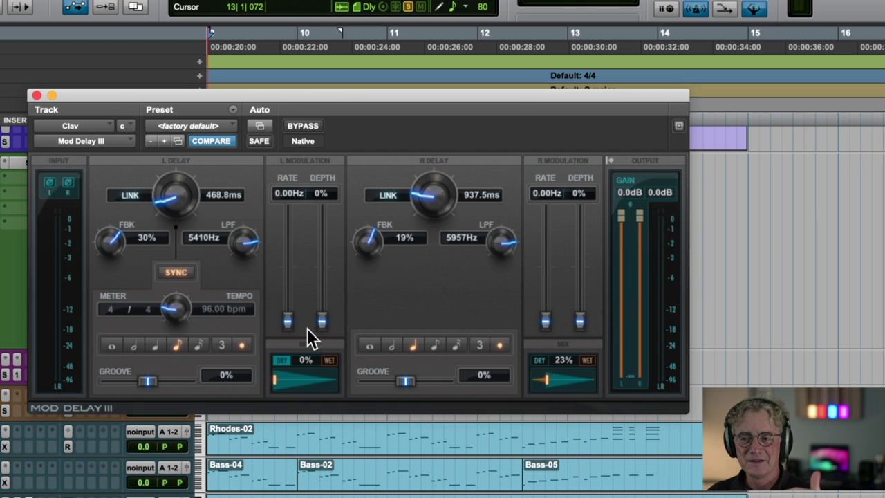
pyautogui.press('space')
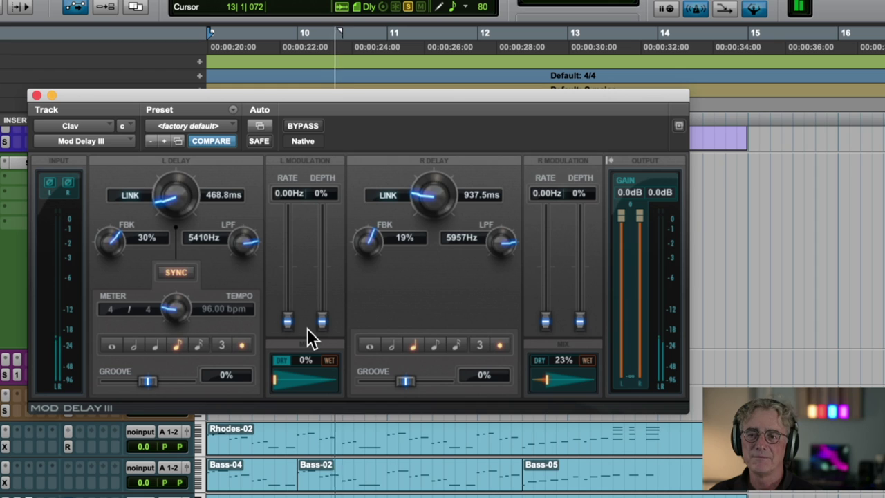
pyautogui.press('space')
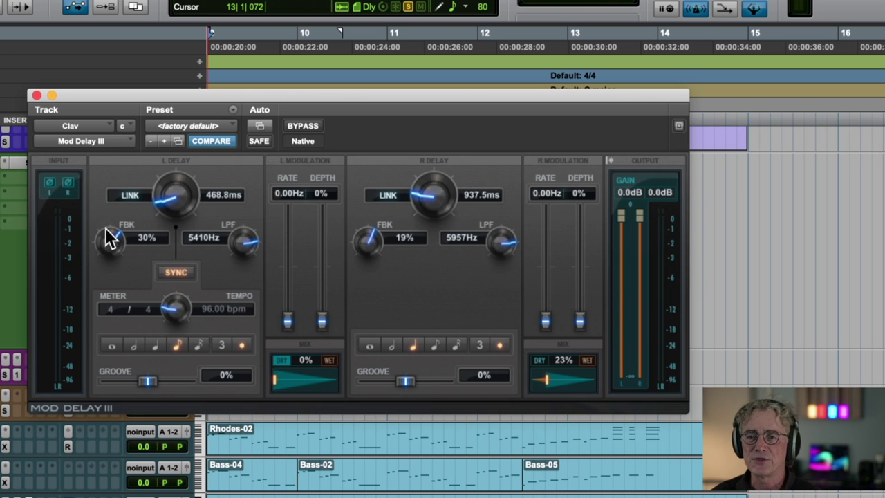
# Try the left delay's feedback at 81%, return it to 30%, and set the mixes to 23% left and 0% right
pyautogui.moveTo(105, 240); pyautogui.dragTo(108, 201)
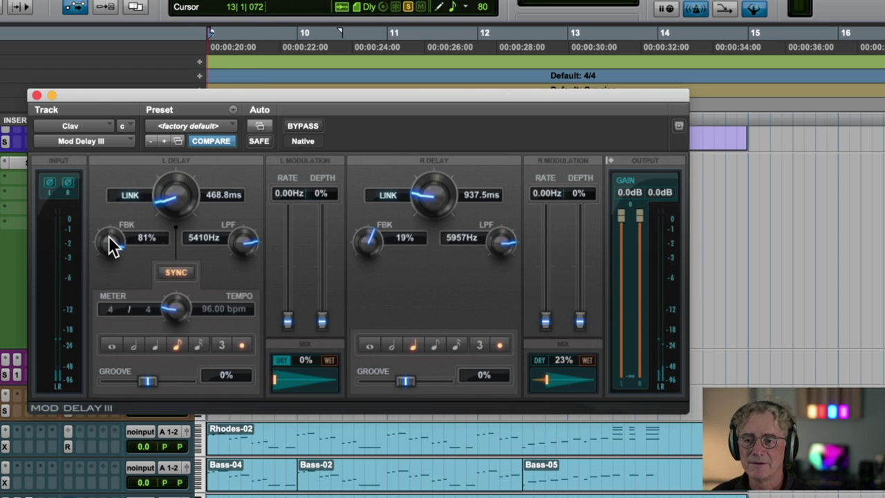
pyautogui.moveTo(108, 236); pyautogui.dragTo(100, 303)
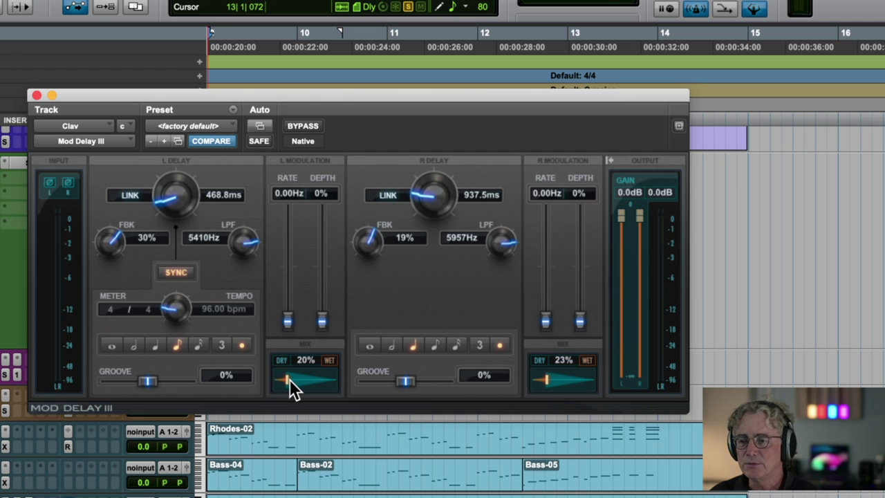
pyautogui.moveTo(546, 380); pyautogui.dragTo(530, 381)
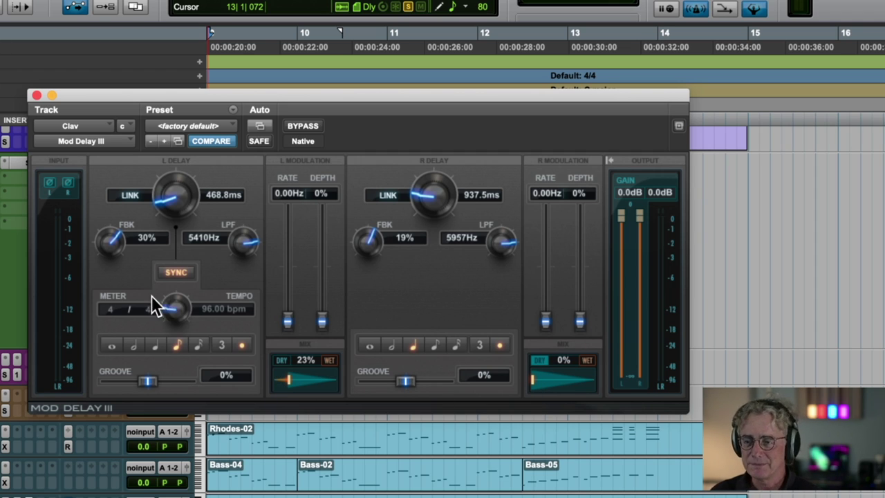
# Audition the left delay alone with its feedback raised to 80%, and return the feedback to 30%
pyautogui.press('space')
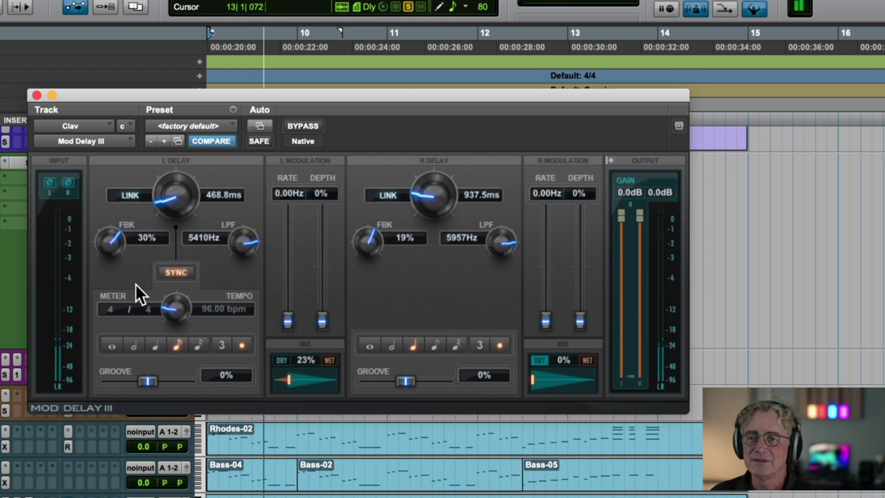
pyautogui.moveTo(109, 248); pyautogui.dragTo(108, 219)
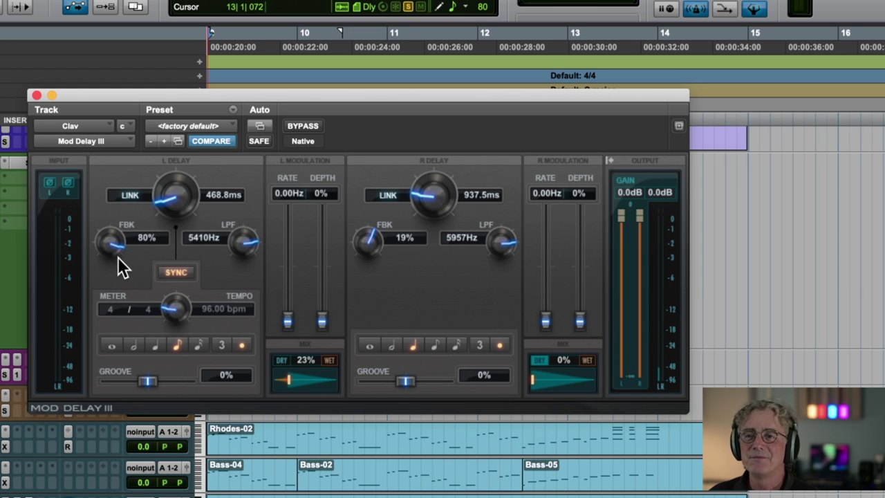
pyautogui.moveTo(104, 246); pyautogui.dragTo(105, 299)
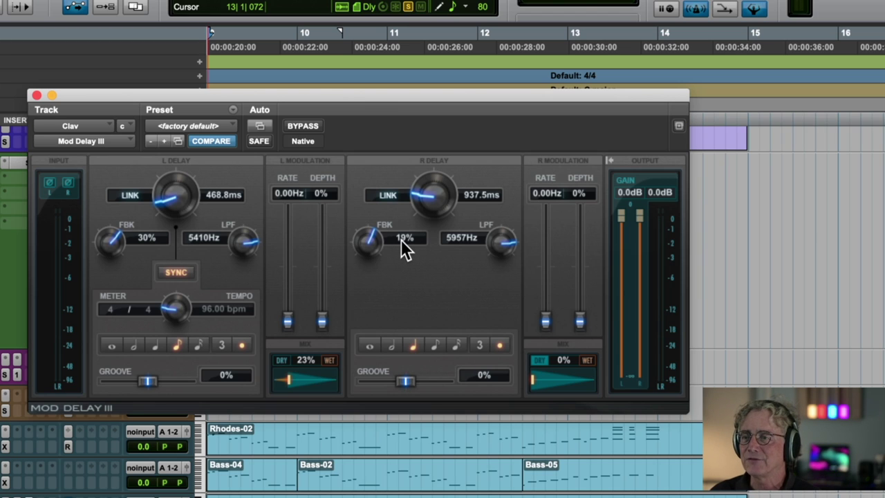
# Play the Clav from bar 9 and raise the right delay's mix to 22% during playback
pyautogui.press('space')
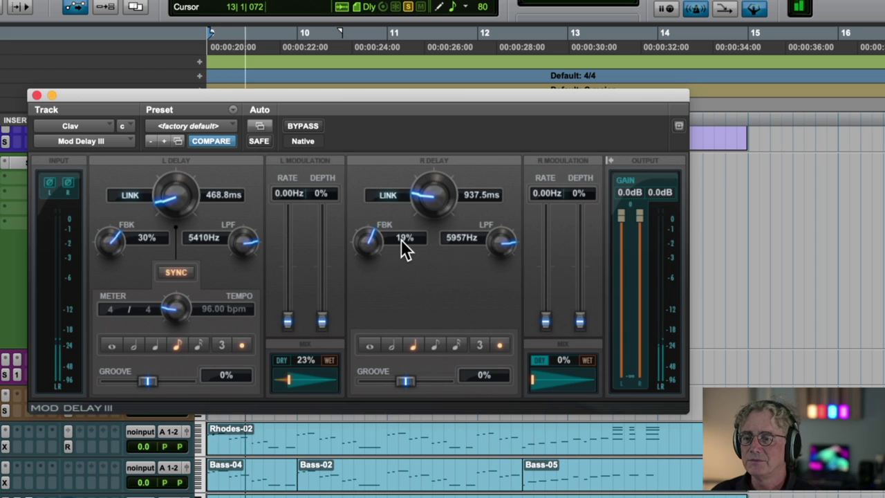
pyautogui.moveTo(536, 379); pyautogui.dragTo(540, 380)
pyautogui.press('space')
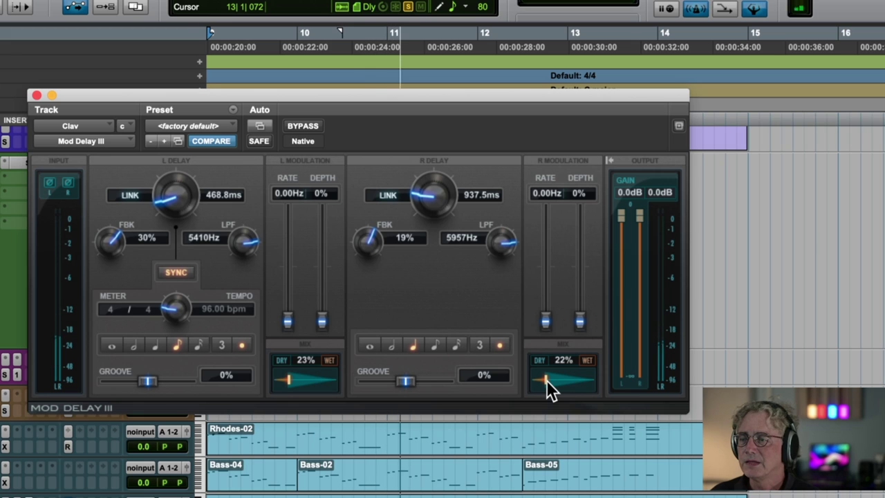
pyautogui.press('space')
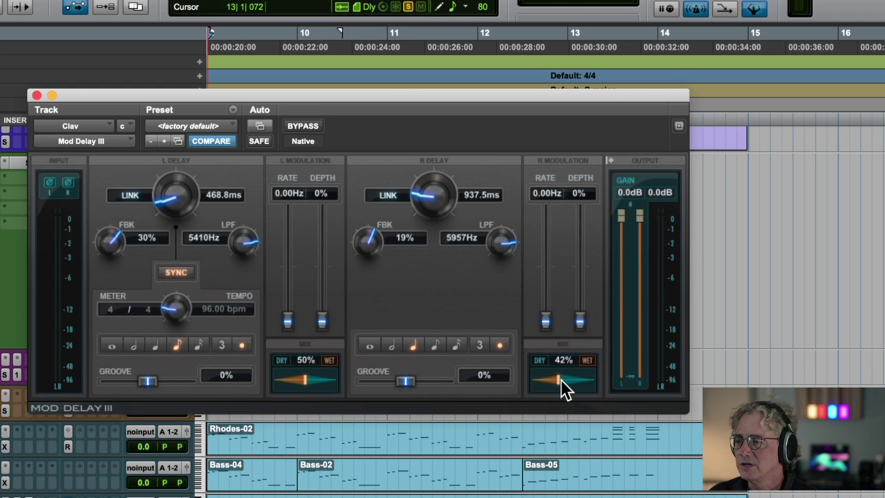
# Set both delay mixes to 50% and play the Clav from bar 9
pyautogui.moveTo(561, 379); pyautogui.dragTo(563, 379)
pyautogui.press('space')
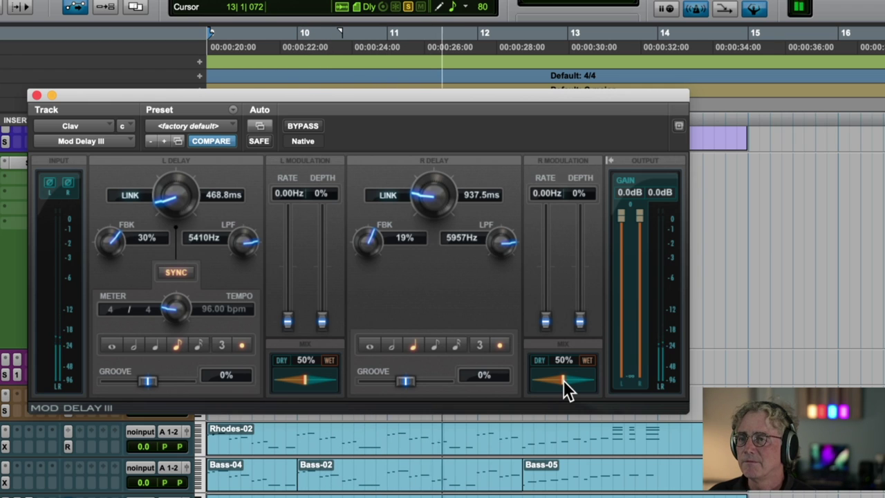
# Set the mix to 24% on the right delay and 22% on the left, and close the Mod Delay III window
pyautogui.moveTo(562, 379); pyautogui.dragTo(542, 382)
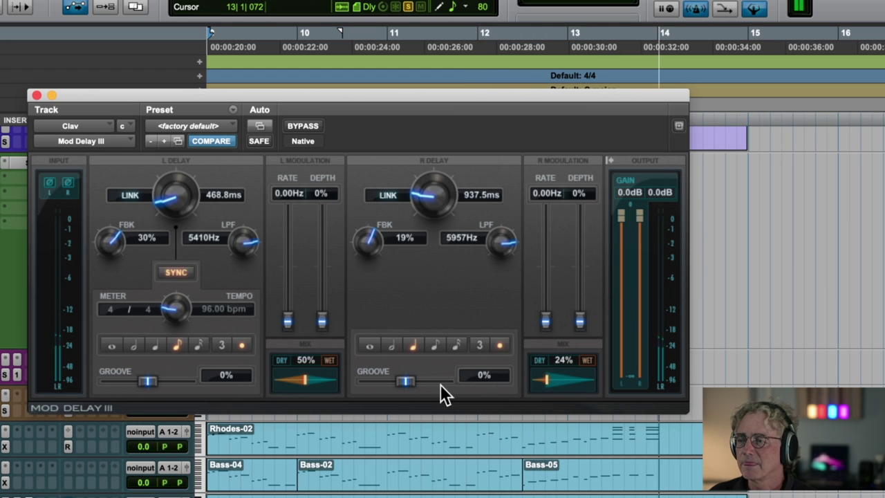
pyautogui.moveTo(304, 377); pyautogui.dragTo(284, 379)
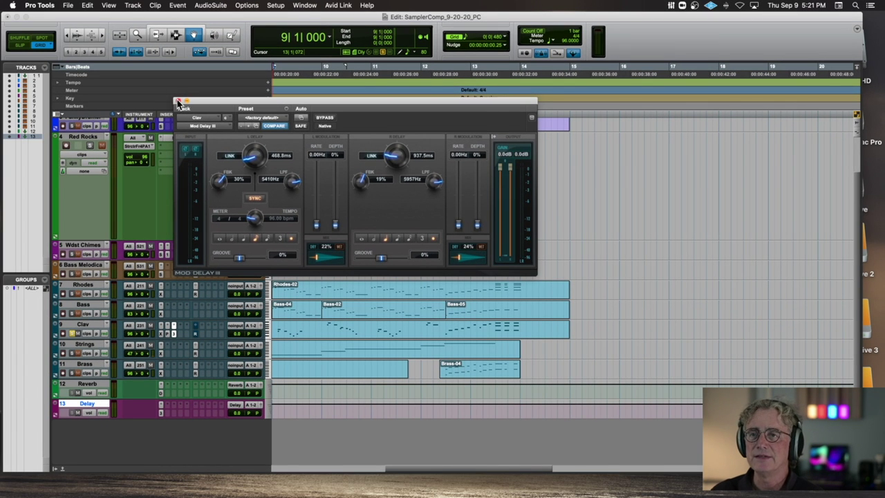
pyautogui.click(177, 100)
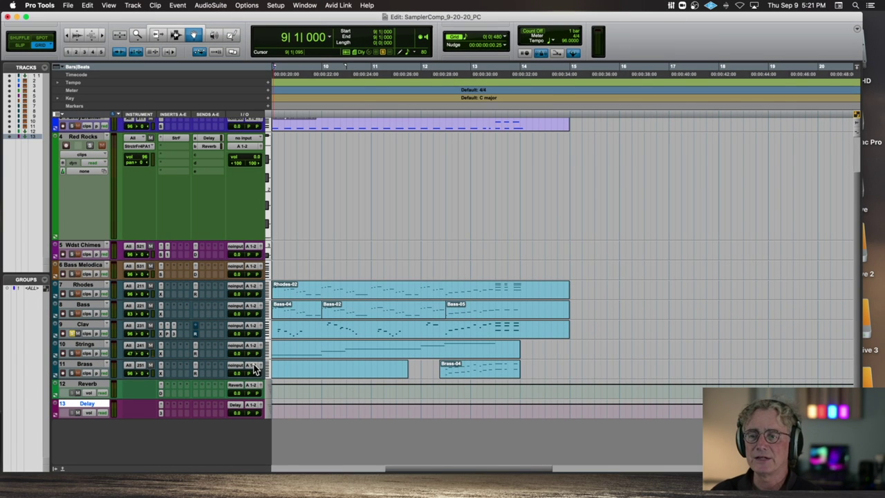
# Unmute the Clav's reverb send, audition the Clav from bar 9 and turn off its solo
pyautogui.click(194, 335)
pyautogui.click(194, 334)
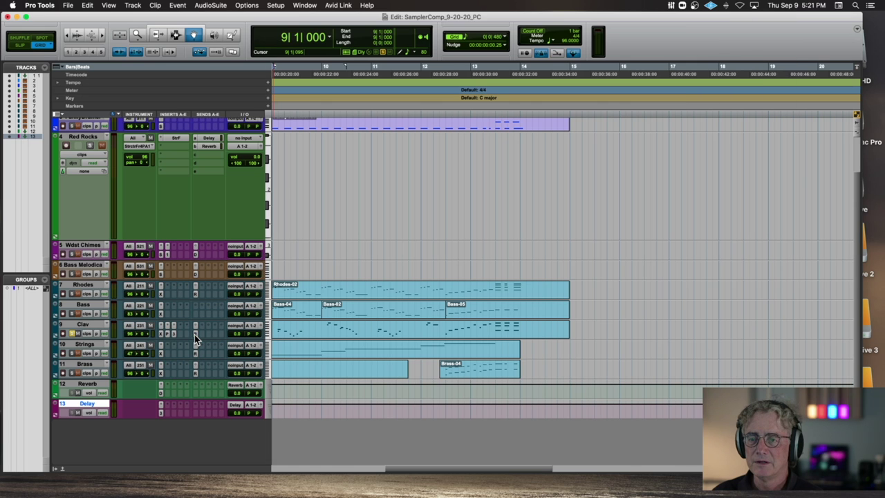
pyautogui.press('space')
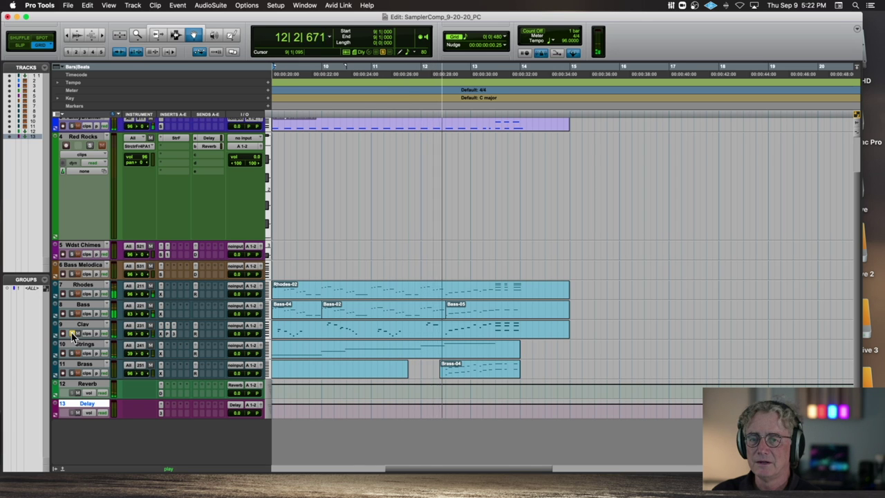
pyautogui.press('space')
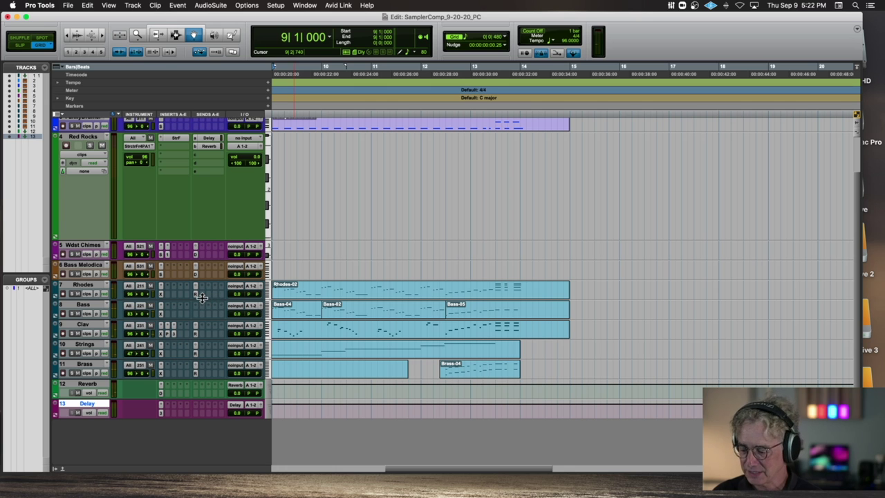
# Reduce the Red Rocks track to the same height as the other tracks and return to the session start at bar 1
pyautogui.hotkey('ctrl', 'alt', 'Down')
pyautogui.hotkey('ctrl', 'alt', 'Down')
pyautogui.hotkey('ctrl', 'alt', 'Down')
pyautogui.hotkey('ctrl', 'alt', 'Down')
pyautogui.hotkey('ctrl', 'alt', 'Down')
pyautogui.hotkey('ctrl', 'alt', 'Up')
pyautogui.hotkey('ctrl', 'alt', 'Up')
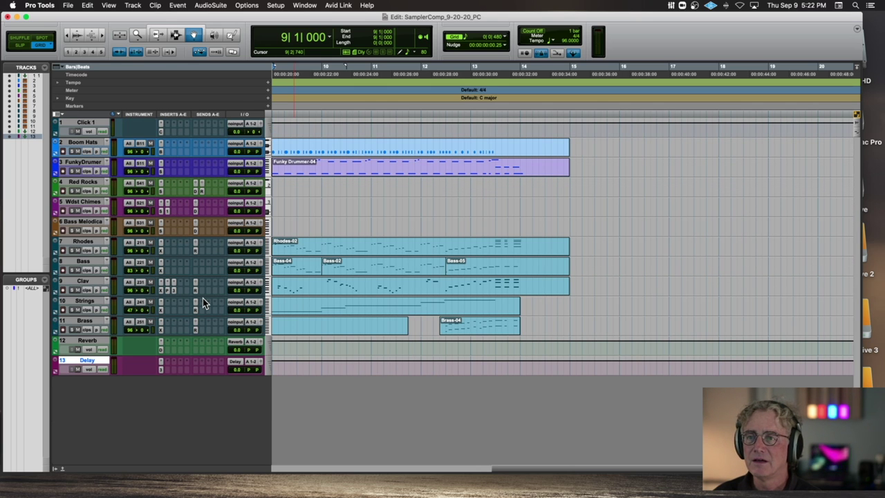
pyautogui.press('Home')
pyautogui.press('Return')
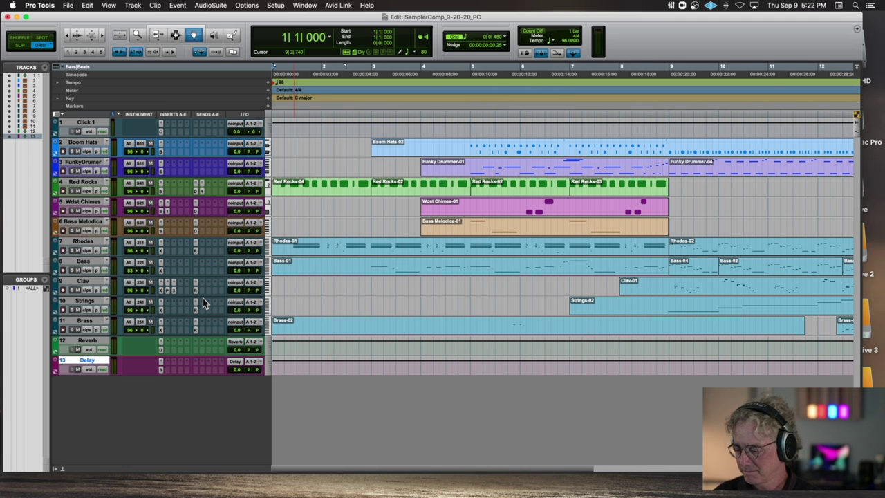
# Play the full arrangement from bar 1 through its end, and stop playback
pyautogui.press('super+bracketleft')
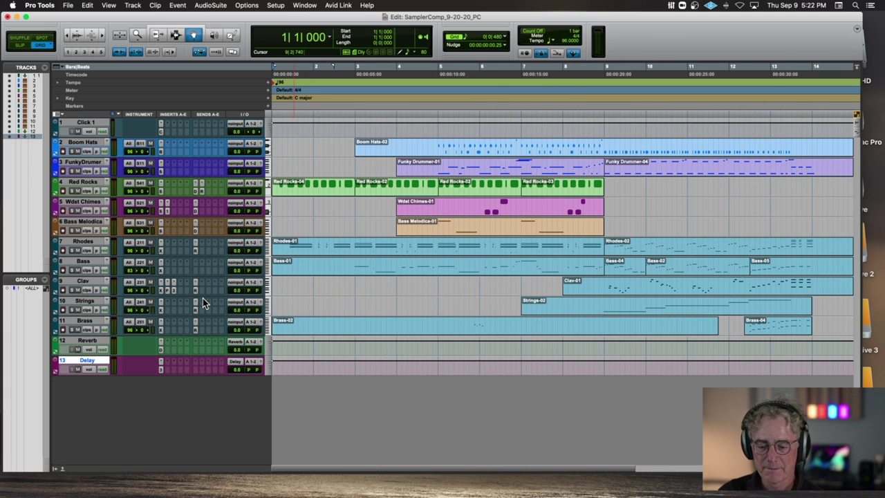
pyautogui.press('space')
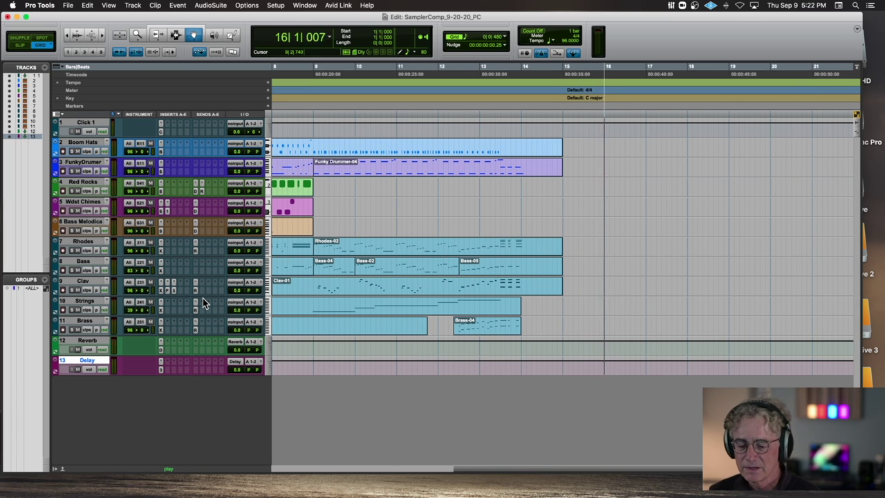
pyautogui.press('space')
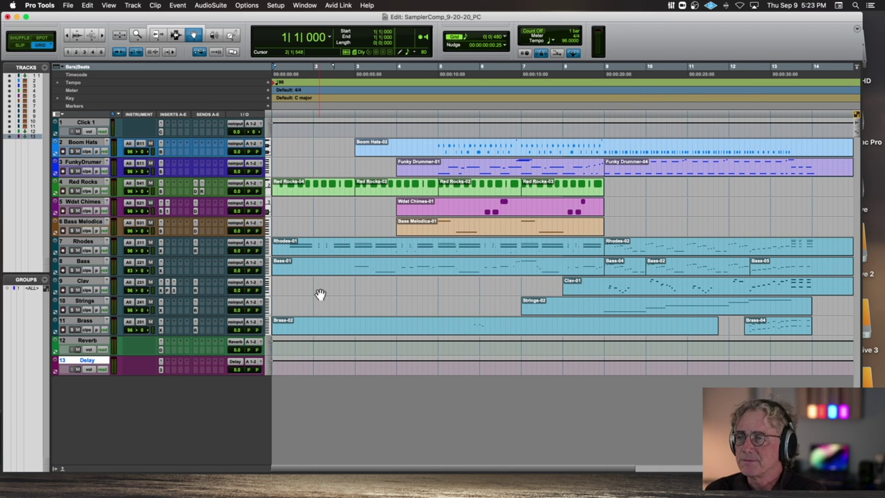
# Quit Pro Tools without saving changes to the SamplerComp_9-20-20_PC session
pyautogui.press('super+bracketleft')
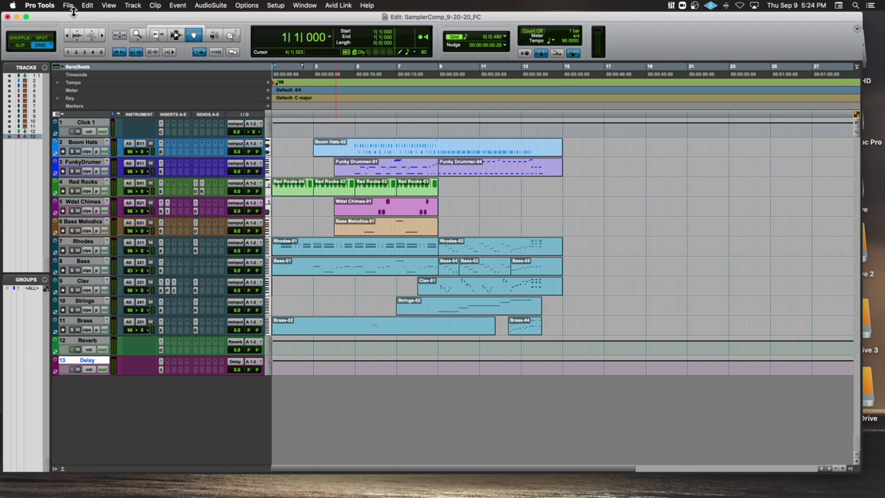
pyautogui.press('super+q')
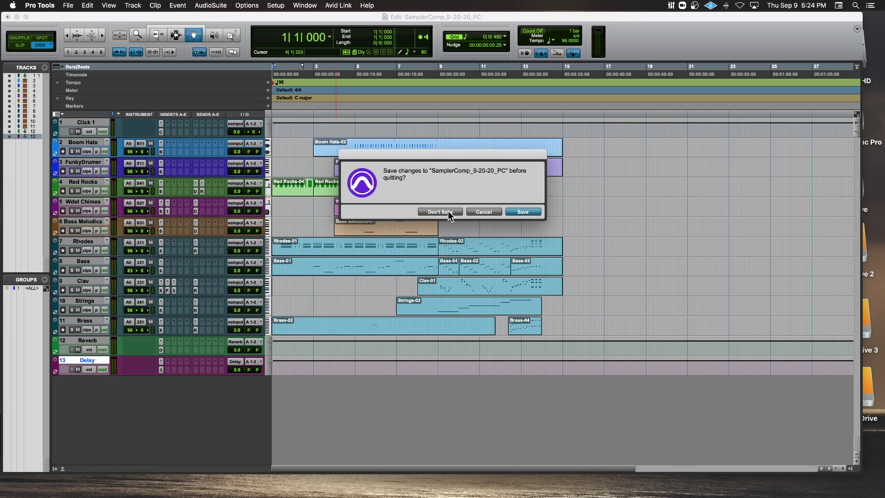
pyautogui.moveTo(599, 490)
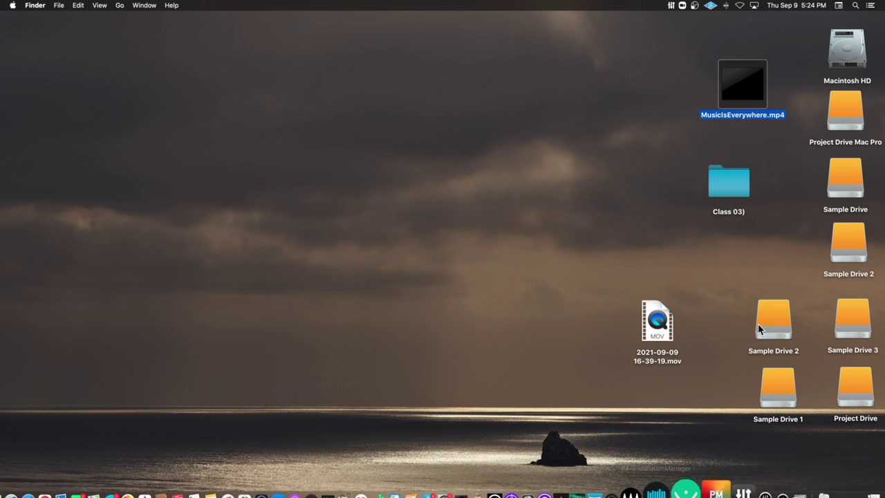
# Open the VISampleTemplateV2_9-12-19_PC.ptx session from its folder inside the desktop's Class 03) folder
pyautogui.click(728, 184)
pyautogui.doubleClick(728, 183)
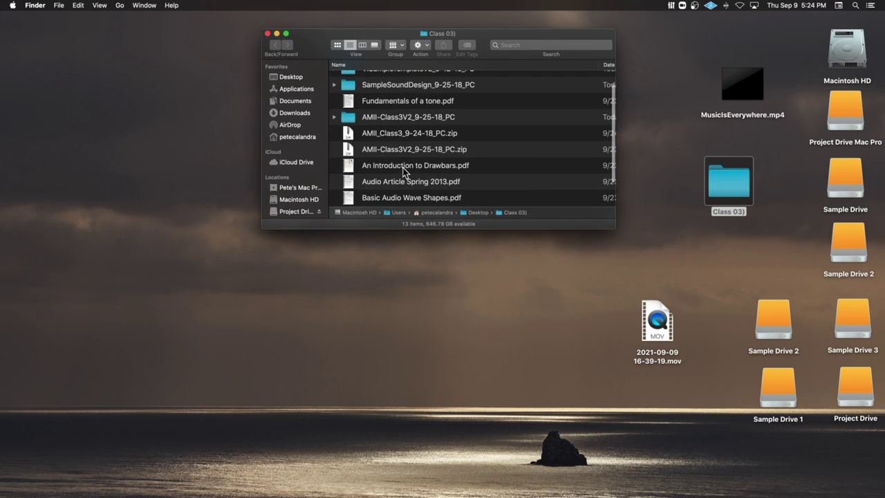
pyautogui.scroll(2, 404, 170)
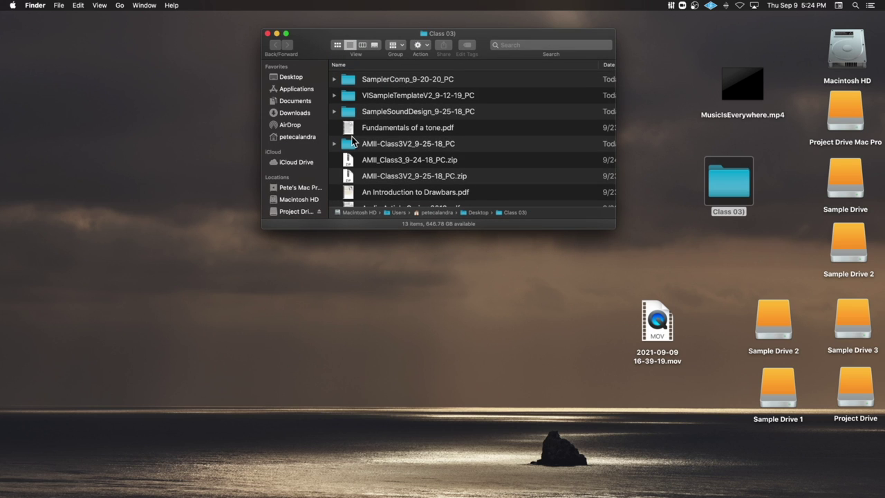
pyautogui.doubleClick(352, 97)
pyautogui.doubleClick(342, 130)
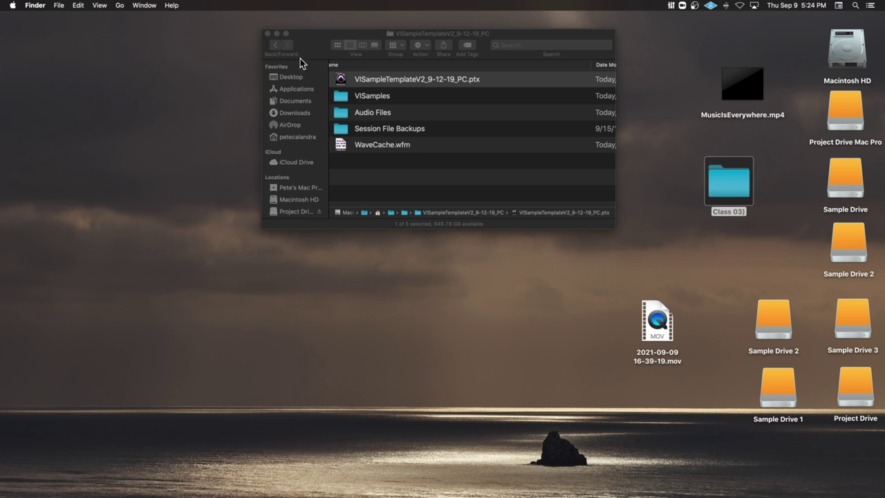
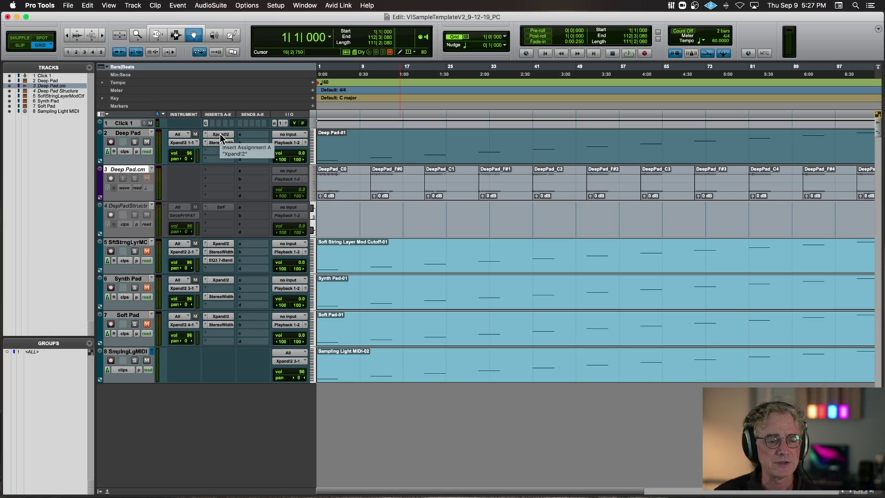
# Open Xpand!2 on the record-enabled Deep Pad track and view the smart knobs of parts A, B, C and D
pyautogui.click(221, 135)
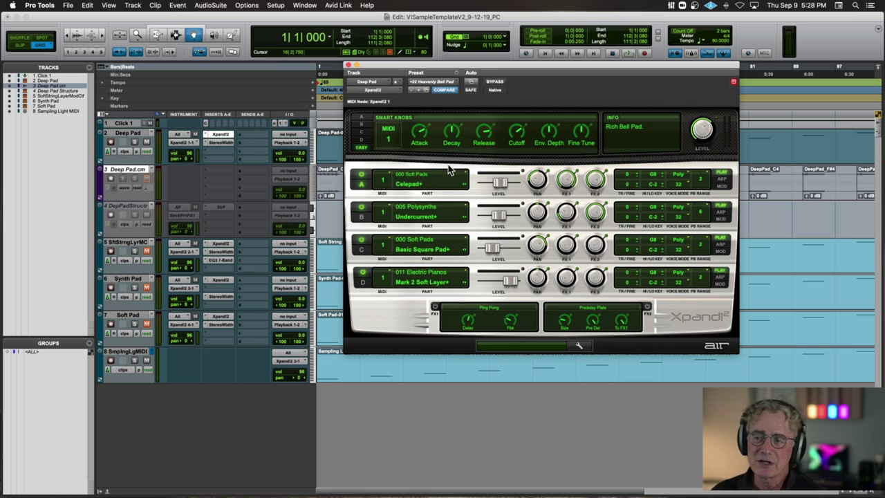
pyautogui.click(110, 144)
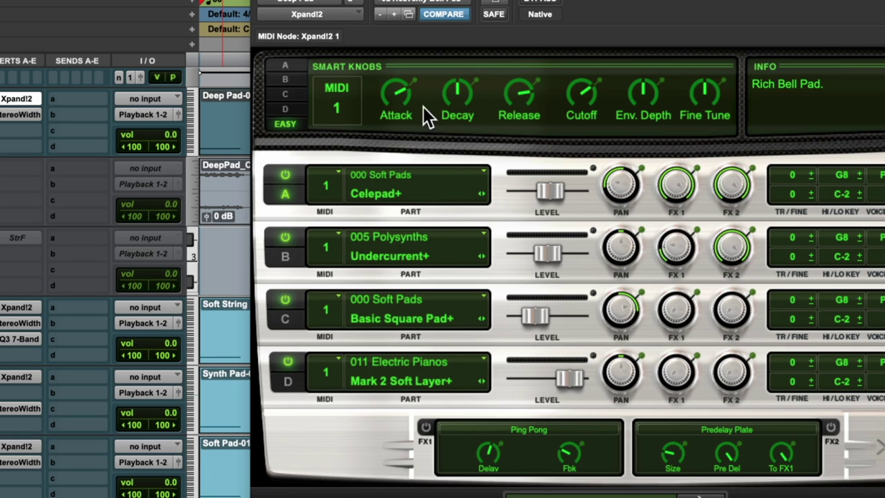
pyautogui.click(295, 67)
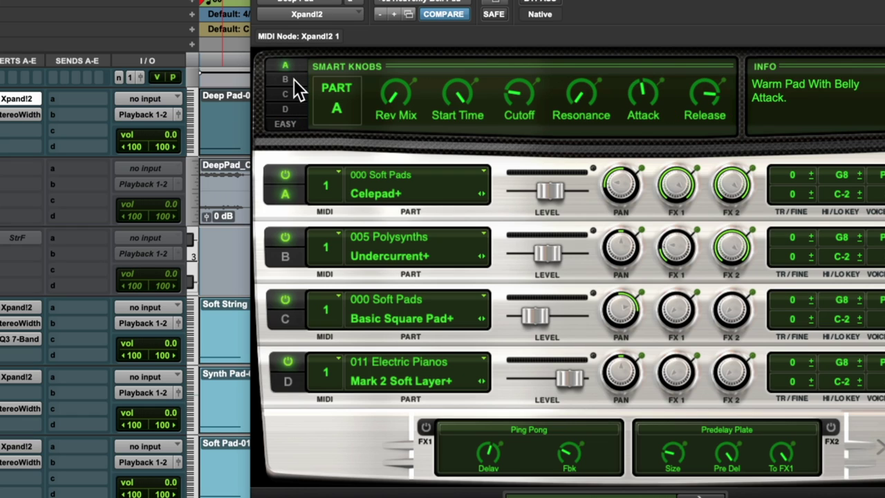
pyautogui.click(294, 80)
pyautogui.click(293, 91)
pyautogui.click(290, 107)
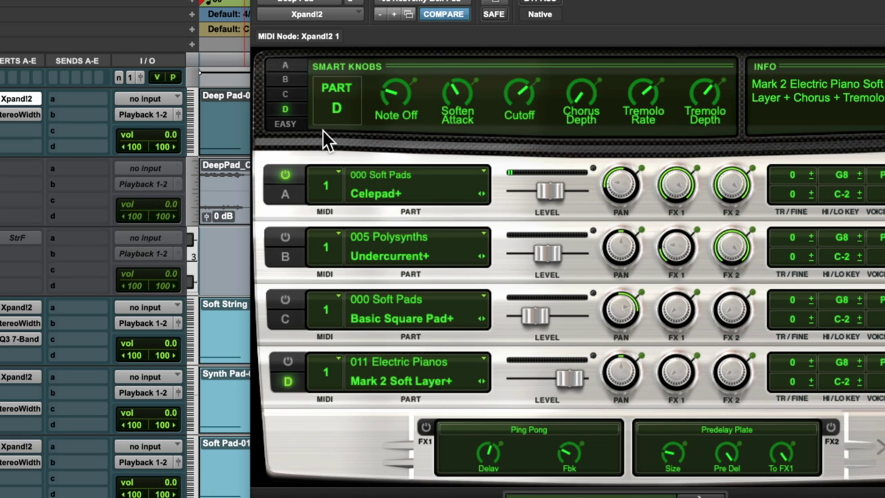
# Audition part A (Celepad+) alone and part B (Undercurrent+) alone, viewing each part's smart knobs
pyautogui.click(286, 65)
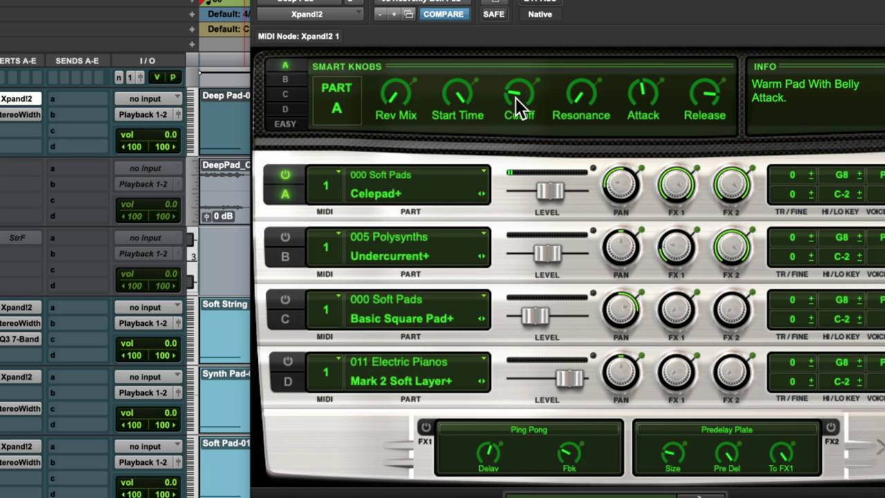
pyautogui.click(291, 176)
pyautogui.click(285, 236)
pyautogui.click(286, 177)
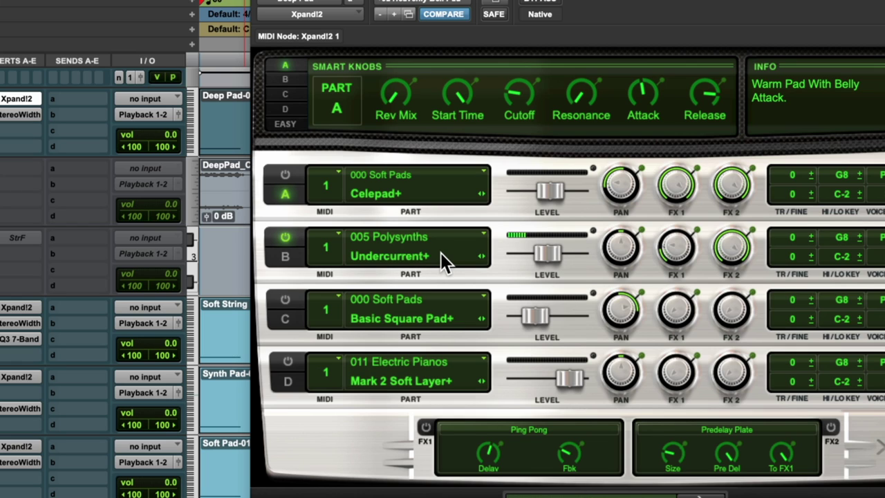
pyautogui.click(285, 80)
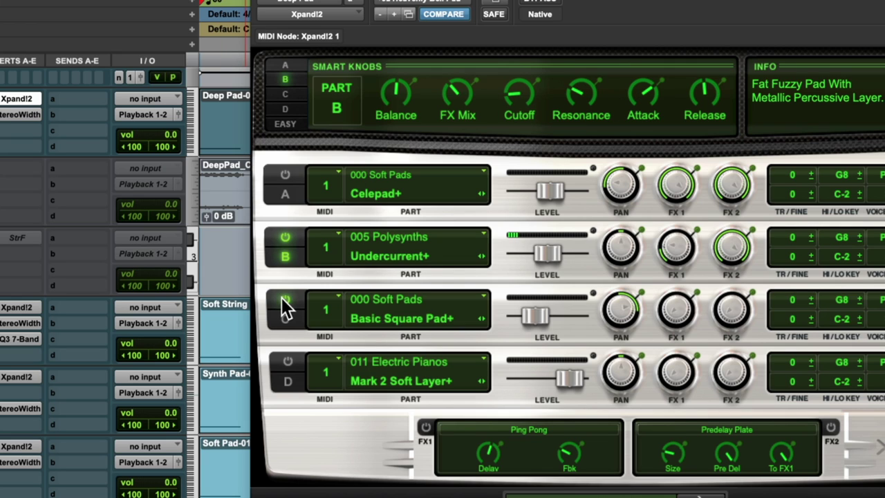
# Audition part C (Basic Square Pad+) alone and part D (Mark 2 Soft Layer+) alone, viewing their smart knobs
pyautogui.click(284, 237)
pyautogui.click(286, 94)
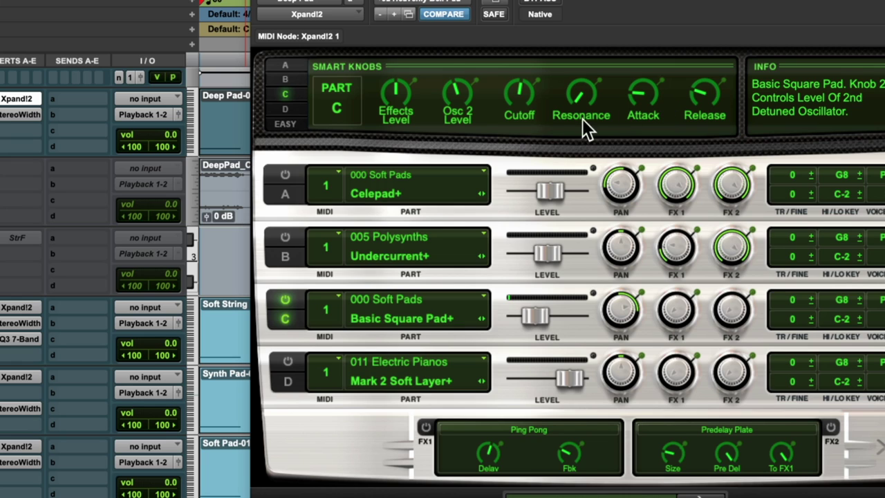
pyautogui.click(285, 174)
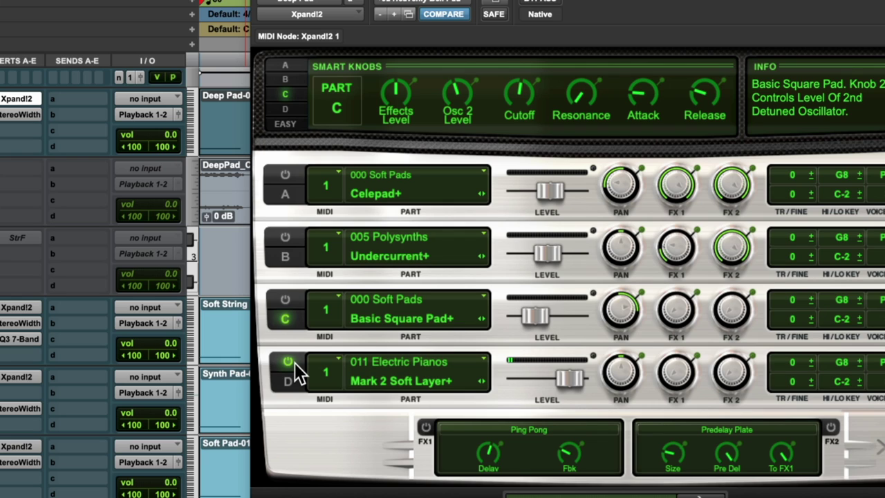
pyautogui.click(291, 109)
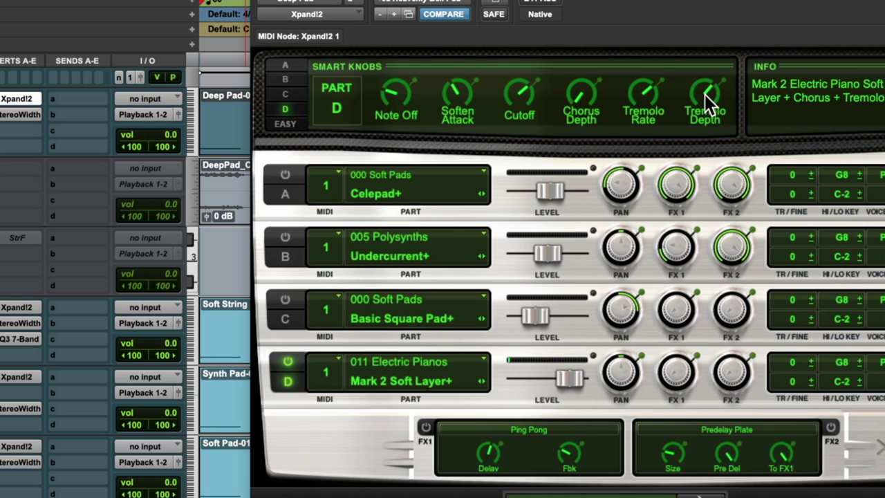
# Turn all four Xpand!2 parts back on and close the instrument window
pyautogui.click(286, 300)
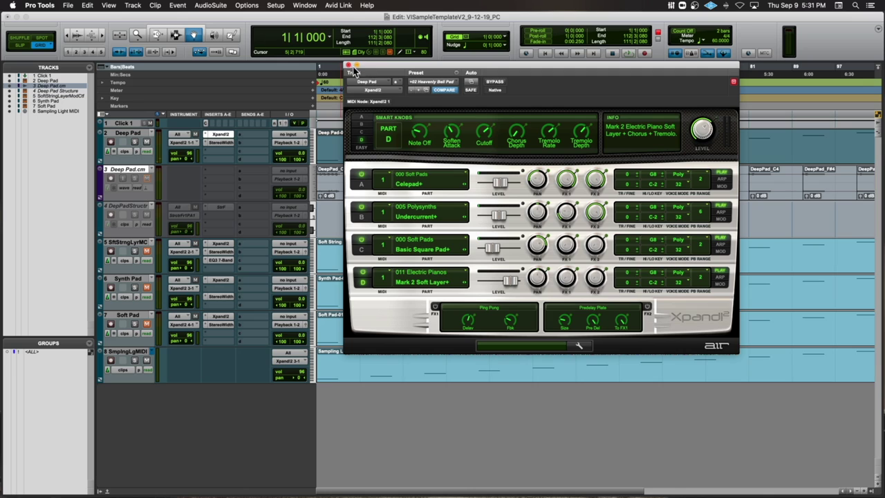
pyautogui.click(348, 66)
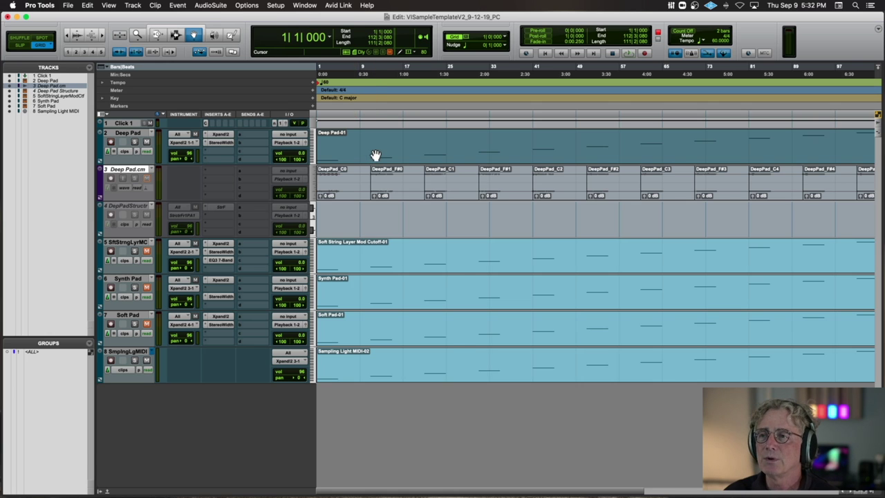
# Open the Deep Pad-01 clip in the MIDI Editor with its series of rising notes in view
pyautogui.doubleClick(375, 155)
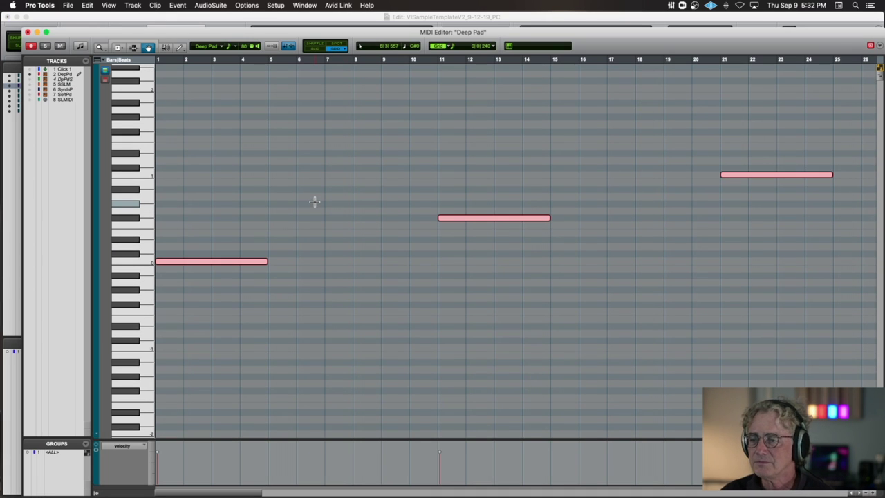
pyautogui.press('r')
pyautogui.press('r')
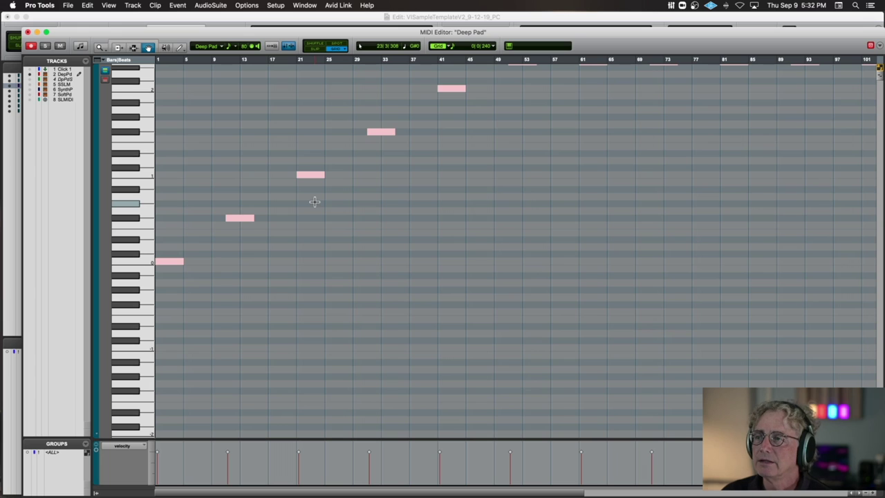
pyautogui.scroll(3, 314, 202)
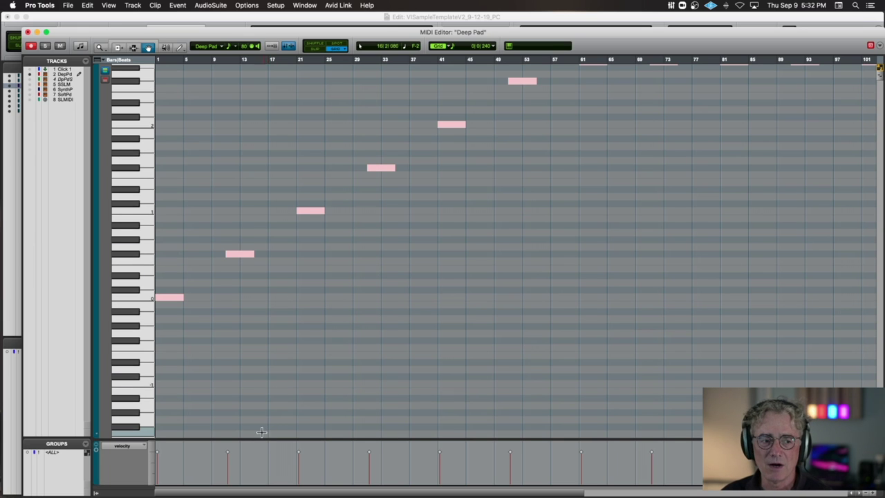
# Deselect the Deep Pad notes, enlarge the velocity lane and select the velocity of the note at bar 11
pyautogui.click(171, 449)
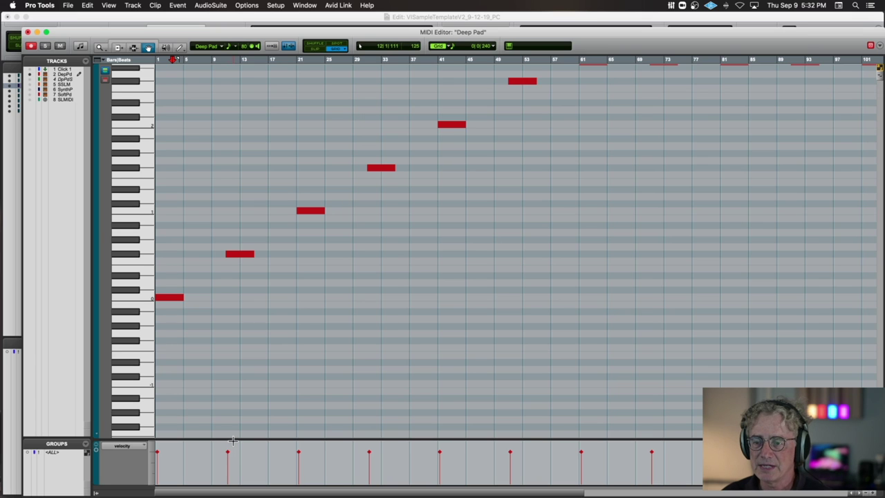
pyautogui.moveTo(233, 439); pyautogui.dragTo(243, 339)
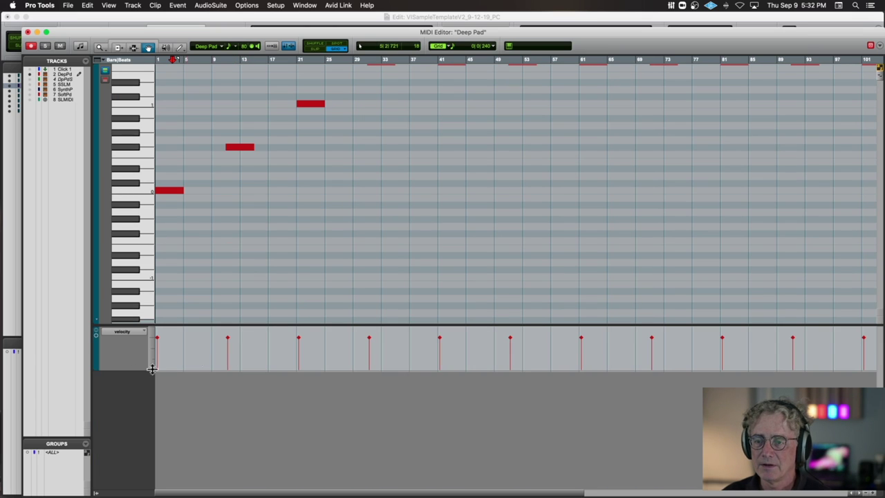
pyautogui.moveTo(121, 368); pyautogui.dragTo(138, 488)
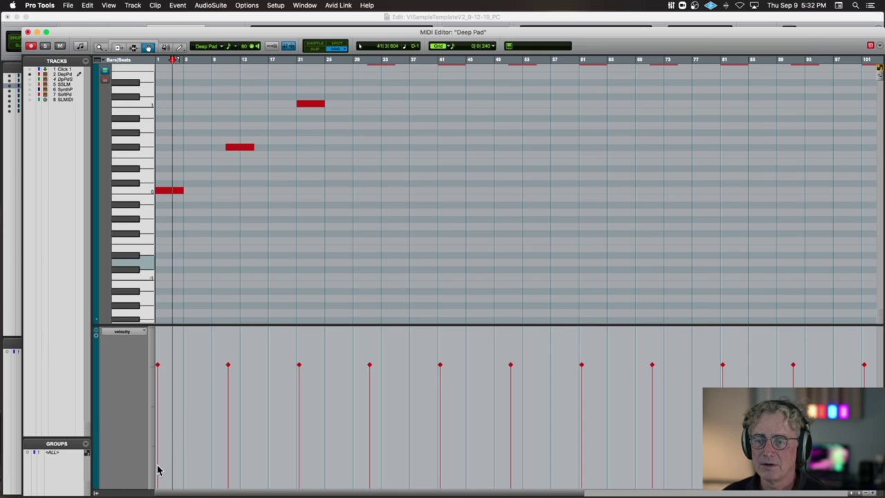
pyautogui.click(230, 367)
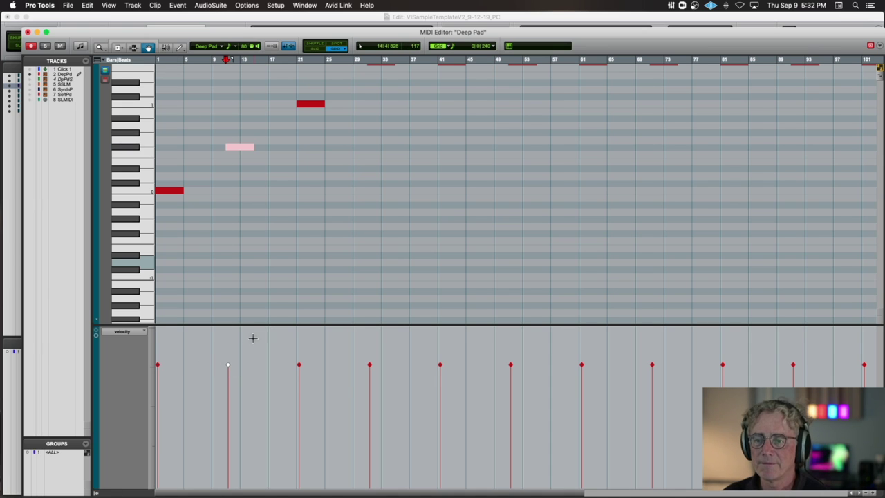
# Select the first Deep Pad note at bar 1 and examine the pitches and spacing of the notes up to the highest one
pyautogui.click(170, 191)
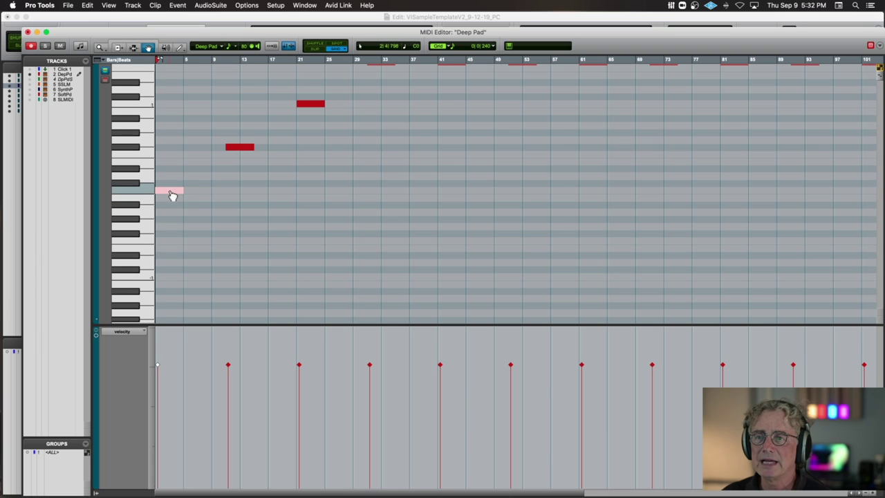
pyautogui.scroll(5, 231, 200)
pyautogui.scroll(-3, 231, 200)
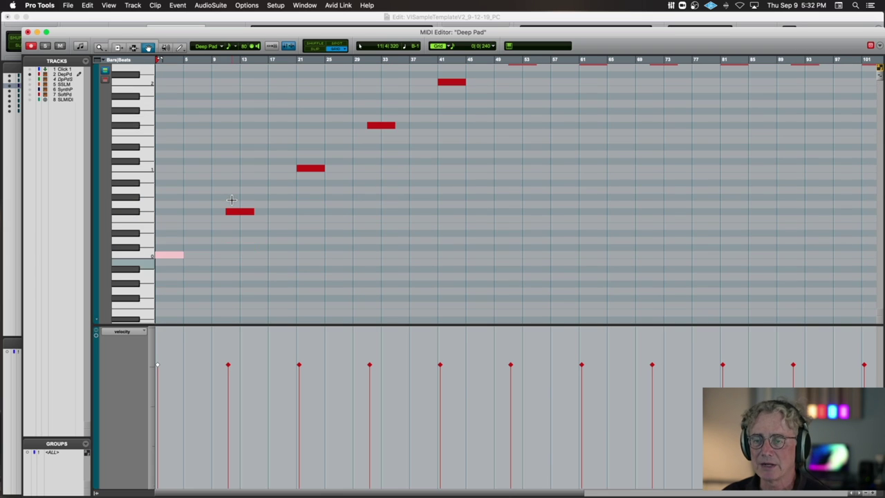
pyautogui.press('r')
pyautogui.scroll(8, 230, 200)
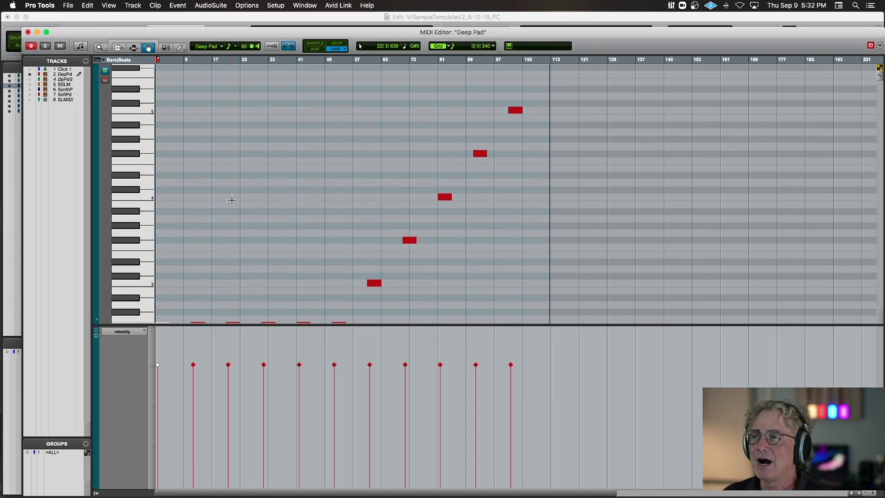
pyautogui.scroll(-6, 194, 195)
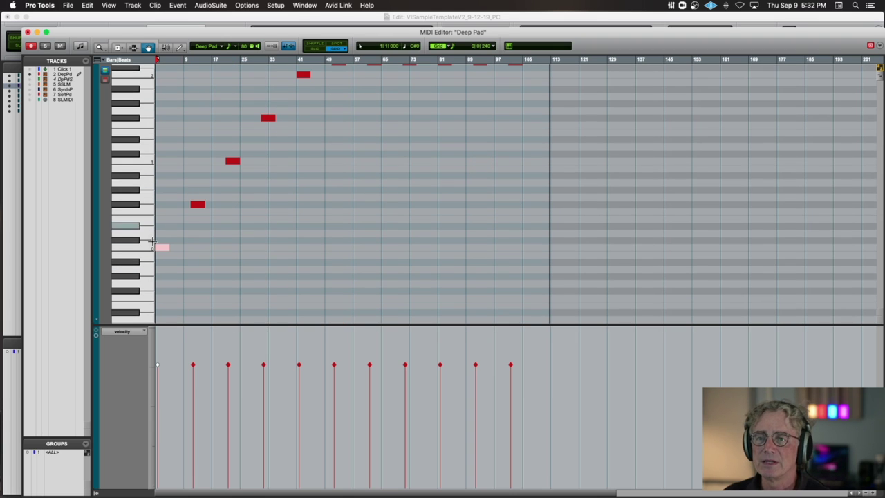
pyautogui.scroll(5, 143, 248)
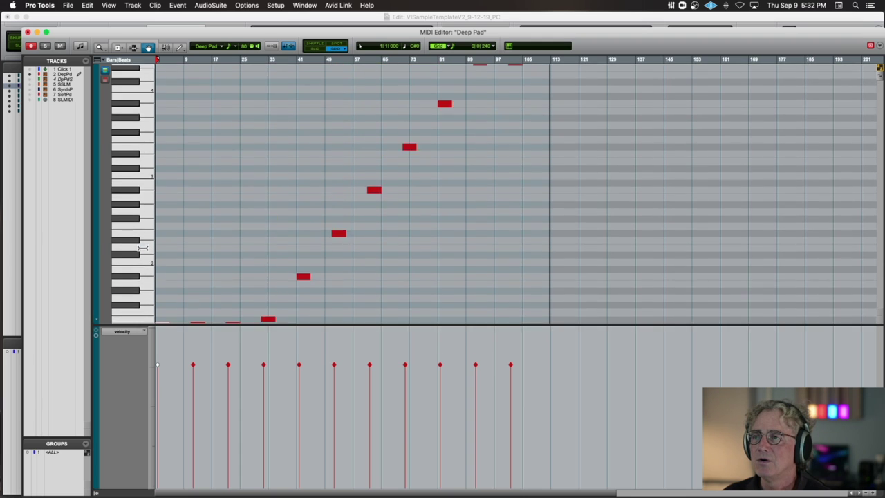
pyautogui.scroll(3, 143, 247)
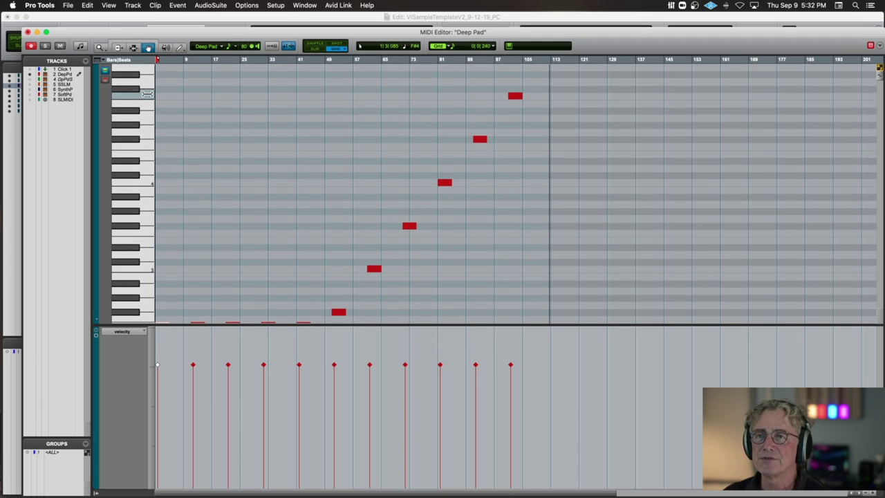
# Close the MIDI Editor and commit the Deep Pad-32 clip offline as an edit selection, with source tracks set to Do Nothing
pyautogui.click(27, 32)
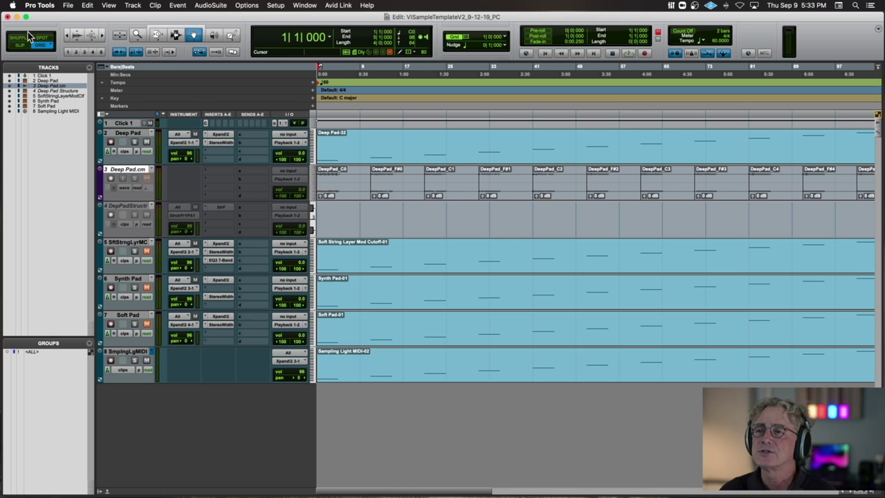
pyautogui.click(373, 150)
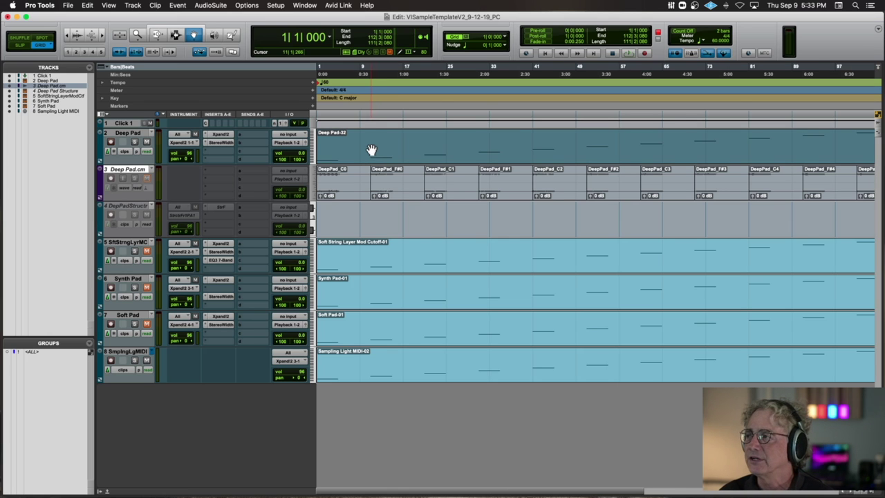
pyautogui.hscroll(4, 372, 150)
pyautogui.hscroll(-4, 371, 150)
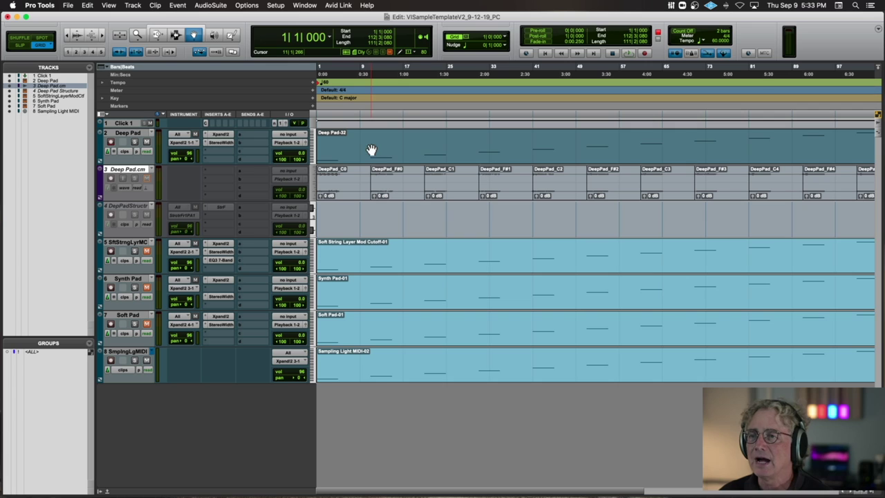
pyautogui.rightClick(344, 137)
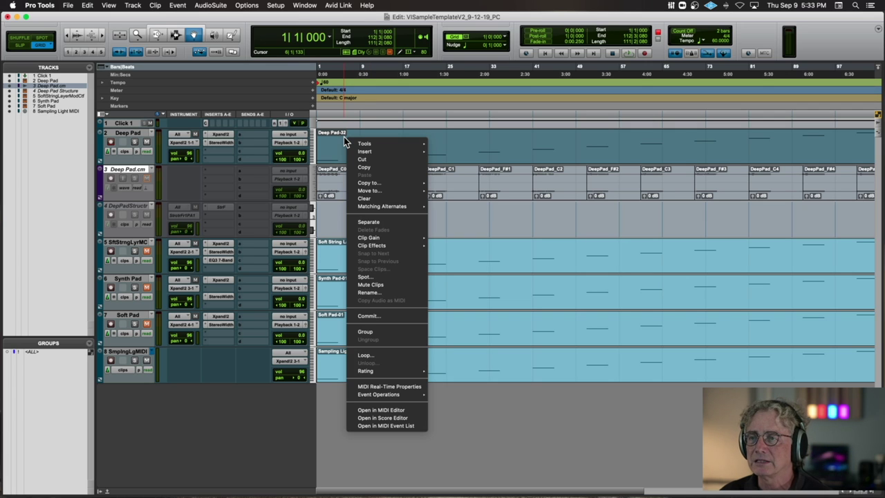
pyautogui.click(363, 318)
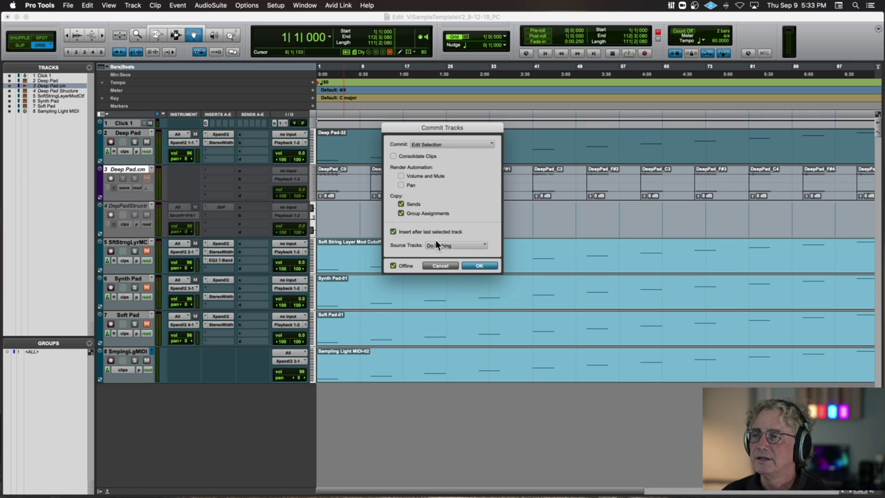
pyautogui.click(480, 266)
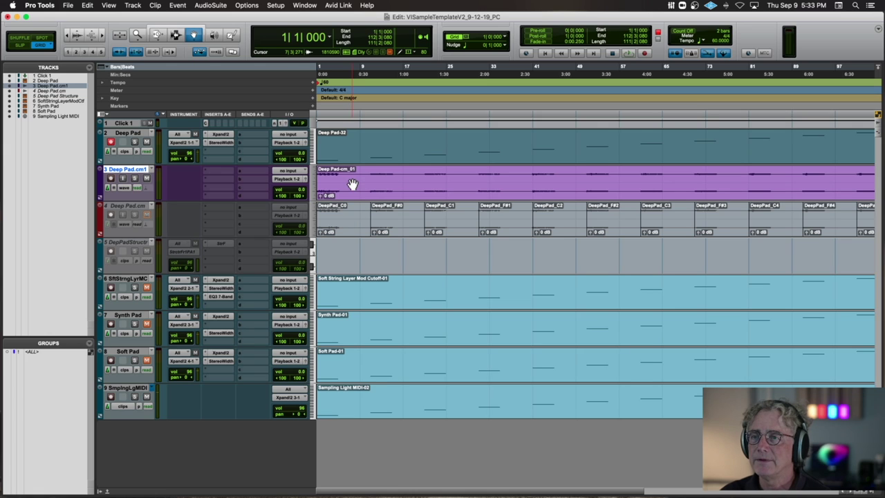
# Rename the committed audio clip and its disk file to DeepPad_
pyautogui.doubleClick(351, 185)
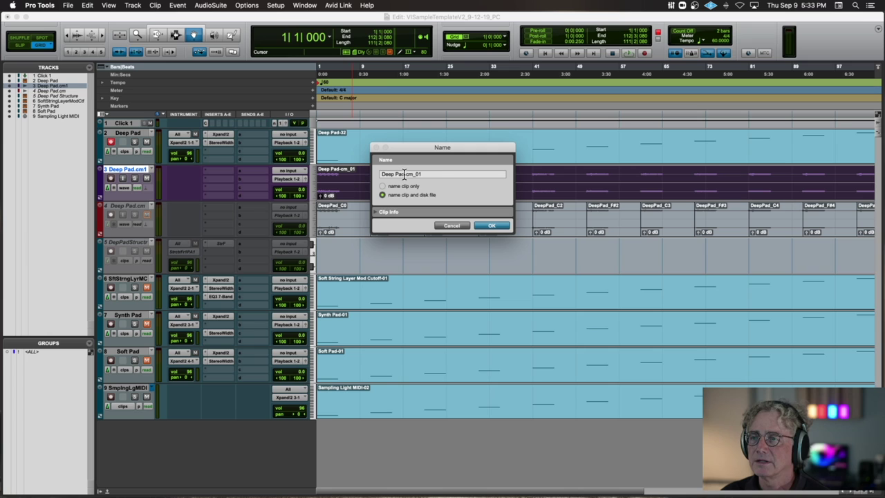
pyautogui.moveTo(404, 175); pyautogui.dragTo(437, 174)
pyautogui.press('BackSpace')
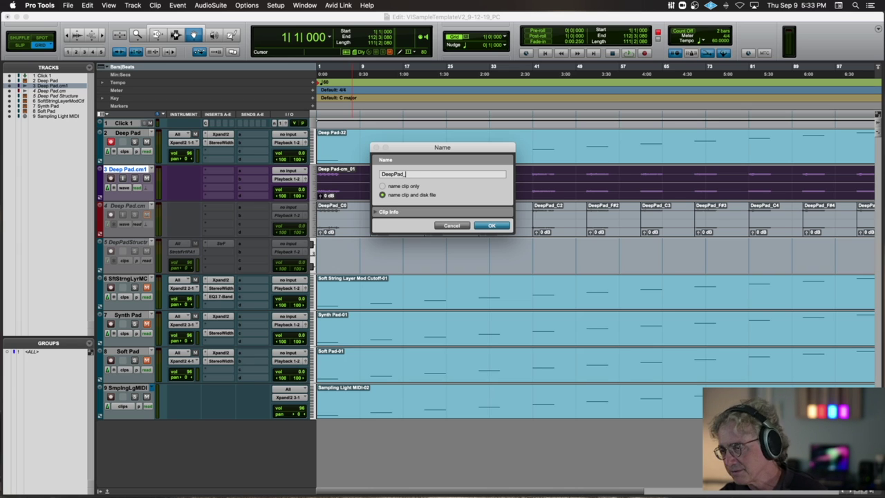
pyautogui.click(492, 226)
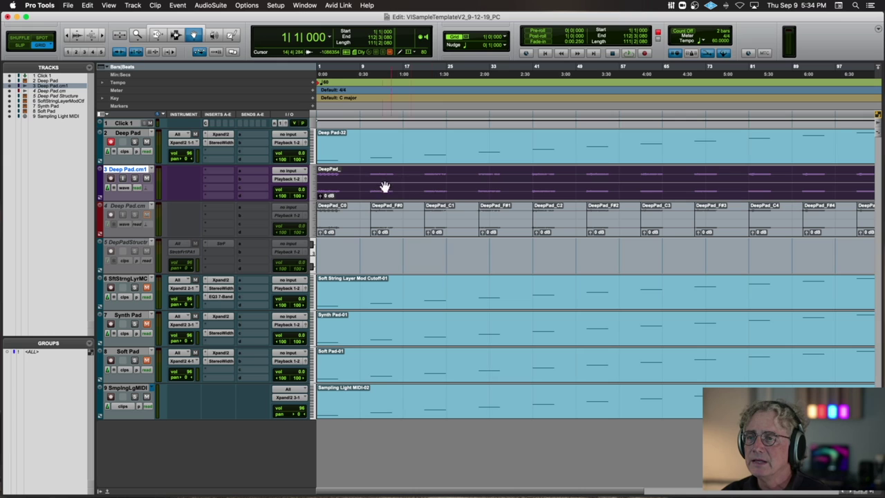
# Separate the DeepPad_ audio clip at bars 11, 21, 31, 41 and 51, where each new note starts
pyautogui.click(177, 35)
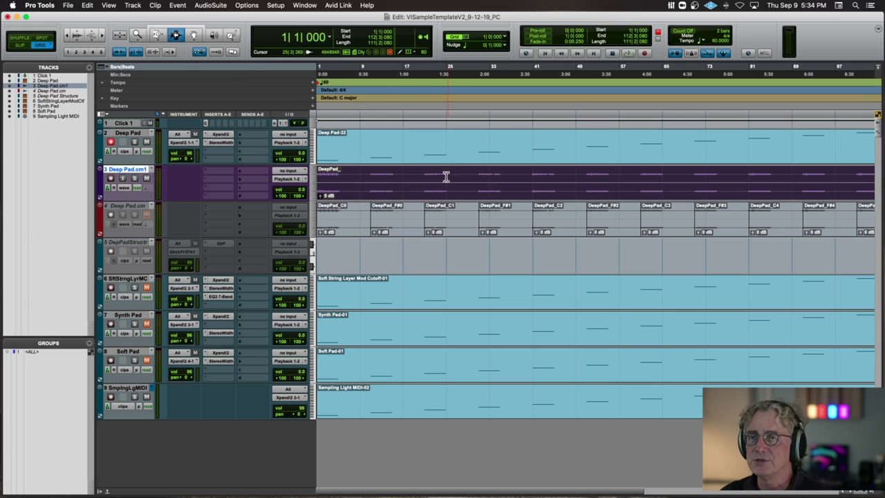
pyautogui.click(368, 187)
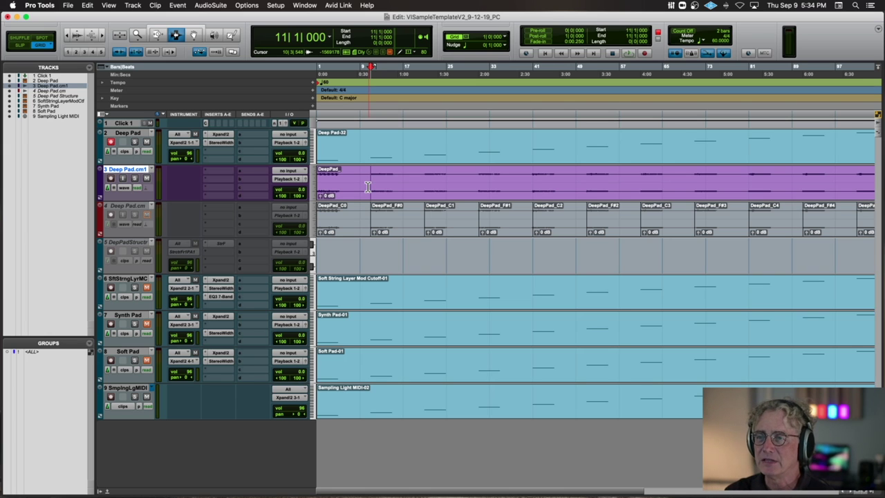
pyautogui.press('b')
pyautogui.click(424, 178)
pyautogui.press('b')
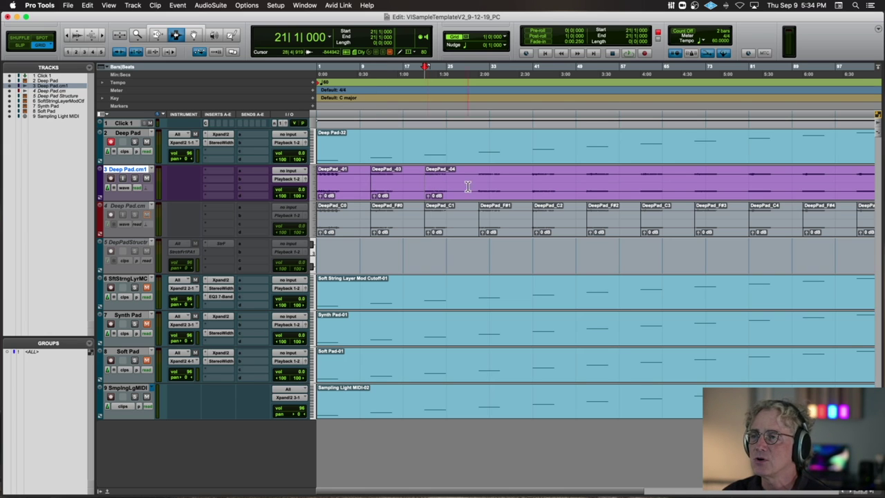
pyautogui.click(478, 186)
pyautogui.press('b')
pyautogui.click(535, 183)
pyautogui.press('b')
pyautogui.click(584, 183)
pyautogui.press('b')
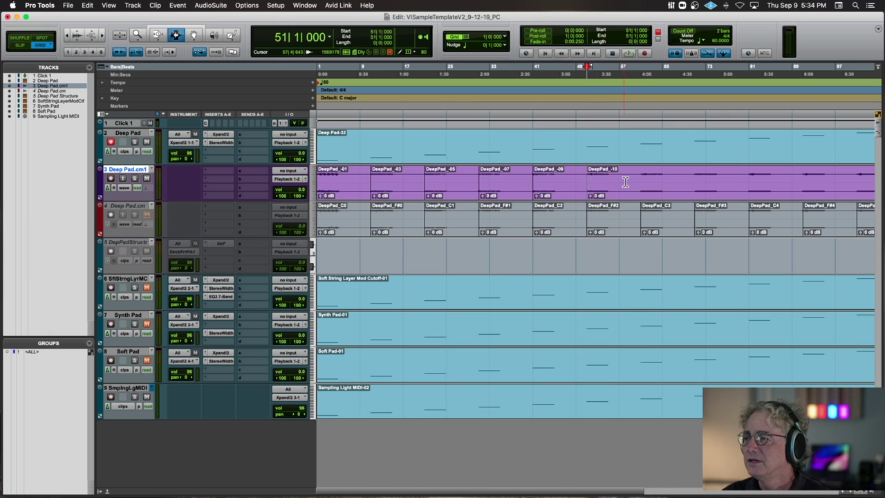
# Separate the rest of the DeepPad_ audio at bars 61, 71, 81, 91 and 101
pyautogui.click(640, 181)
pyautogui.press('b')
pyautogui.click(694, 182)
pyautogui.press('b')
pyautogui.click(751, 183)
pyautogui.press('b')
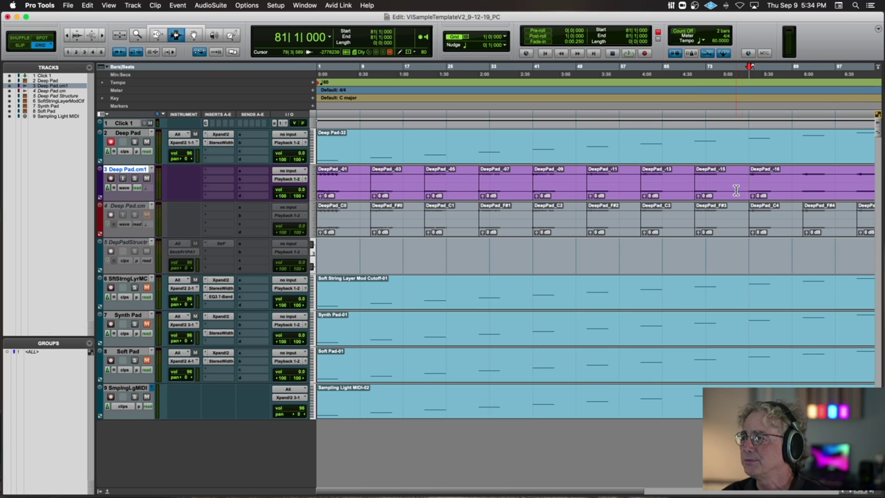
pyautogui.hscroll(5, 736, 190)
pyautogui.click(668, 184)
pyautogui.press('b')
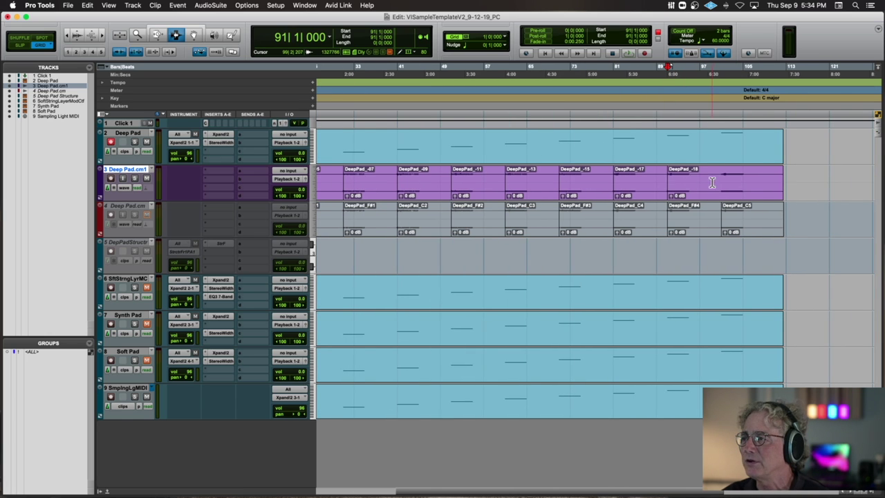
pyautogui.click(721, 183)
pyautogui.press('b')
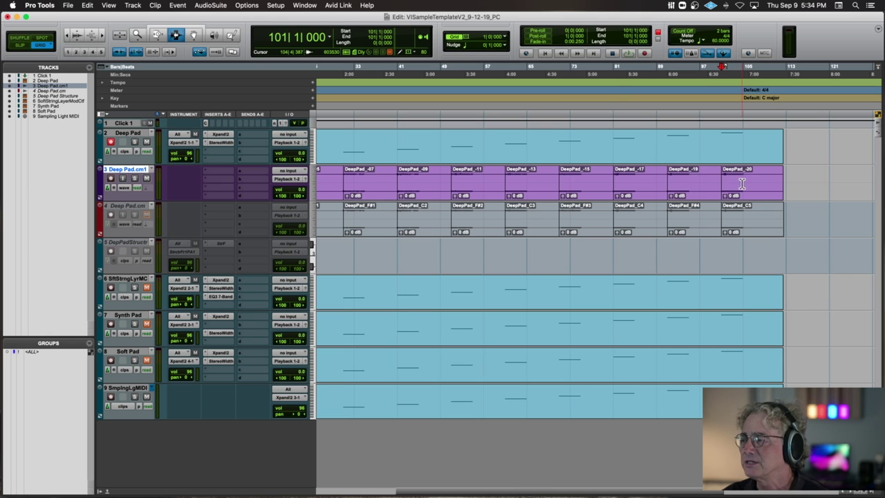
pyautogui.hscroll(-5, 617, 190)
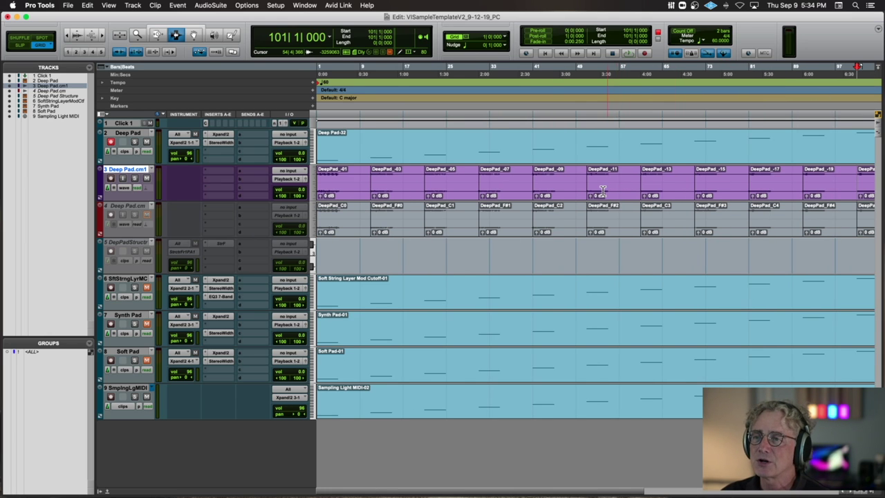
# Make the Deep Pad.cm1 track inactive and hide it
pyautogui.rightClick(144, 169)
pyautogui.click(155, 180)
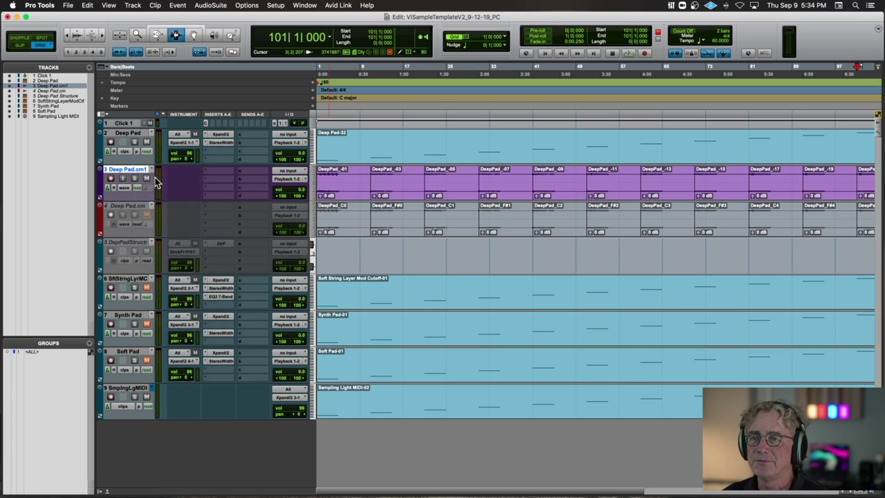
pyautogui.click(11, 86)
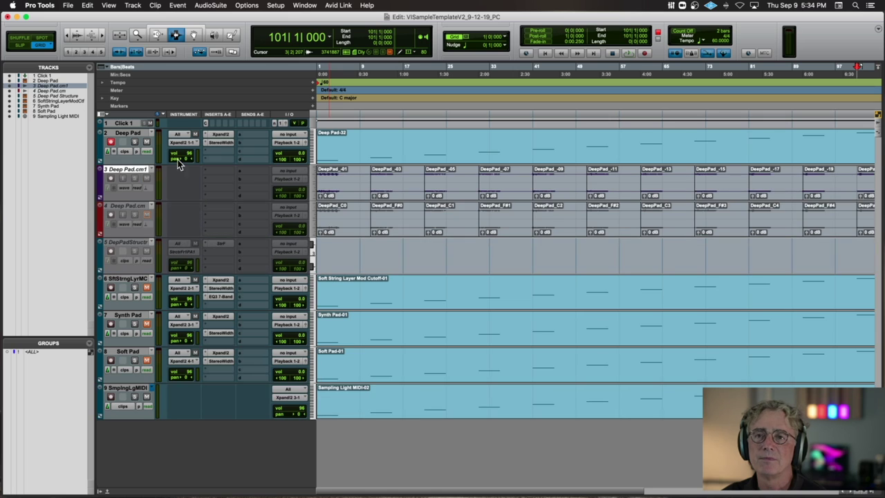
pyautogui.rightClick(140, 170)
pyautogui.click(156, 173)
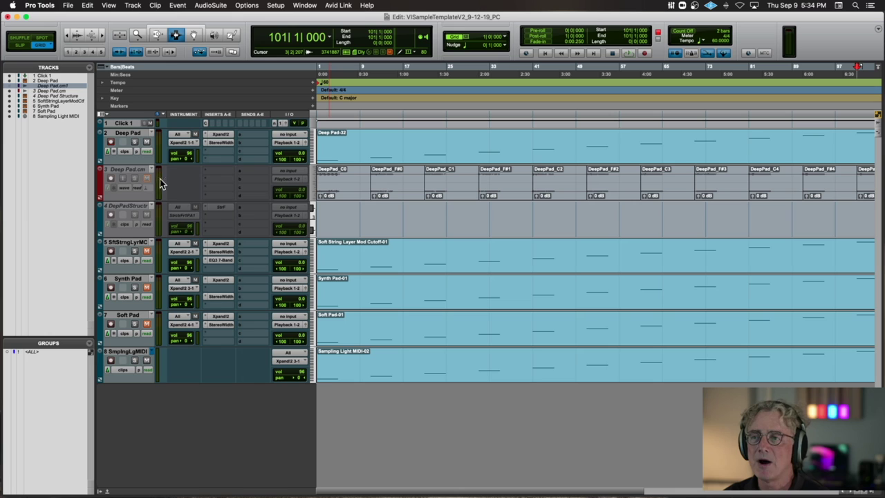
# Make the Deep Pad.cm track active, select all of its clips and unmute them
pyautogui.rightClick(145, 170)
pyautogui.click(147, 179)
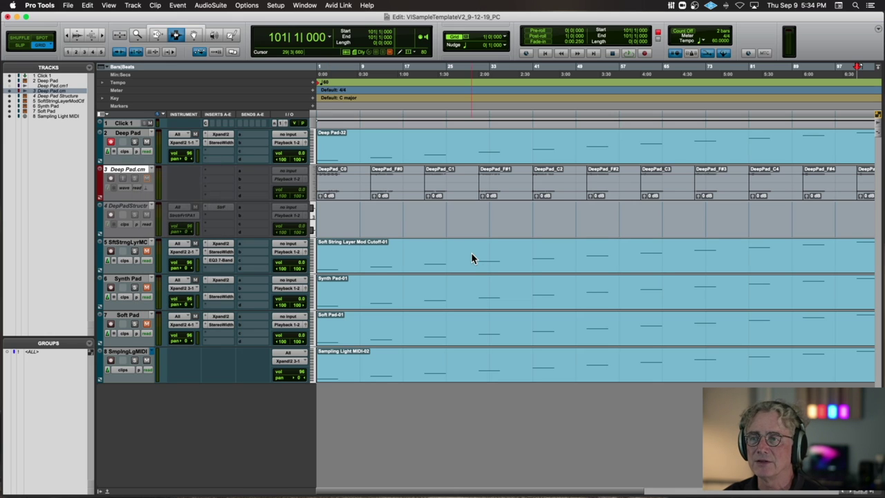
pyautogui.click(352, 182)
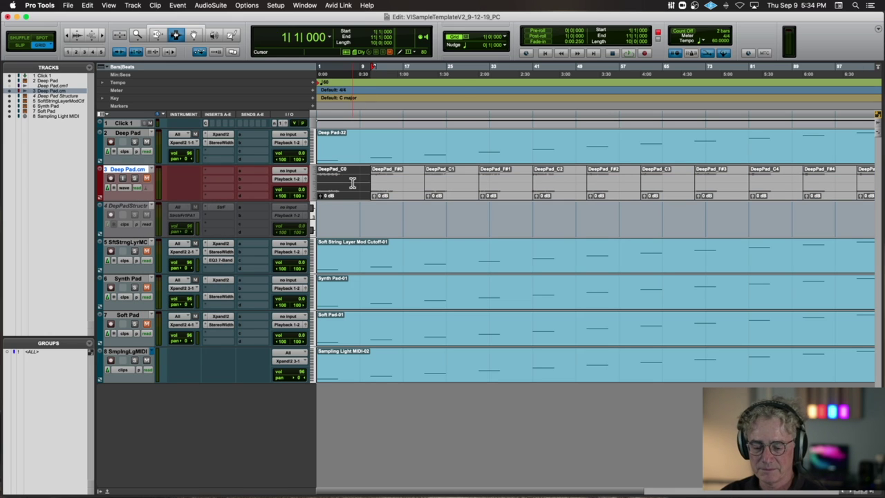
pyautogui.tripleClick(352, 181)
pyautogui.press('super+m')
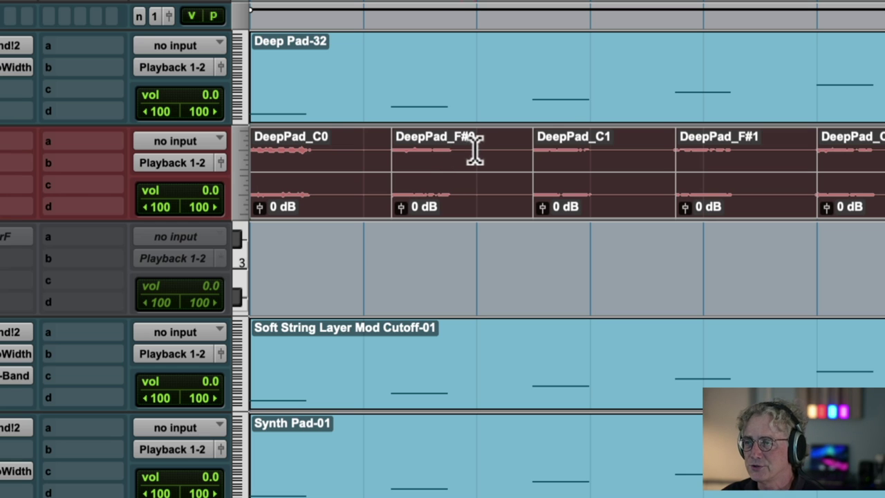
# Examine the pitch names of the individual Deep Pad.cm clips, selecting several of them up to DeepPad_C5
pyautogui.moveTo(505, 157); pyautogui.dragTo(516, 159)
pyautogui.doubleClick(550, 155)
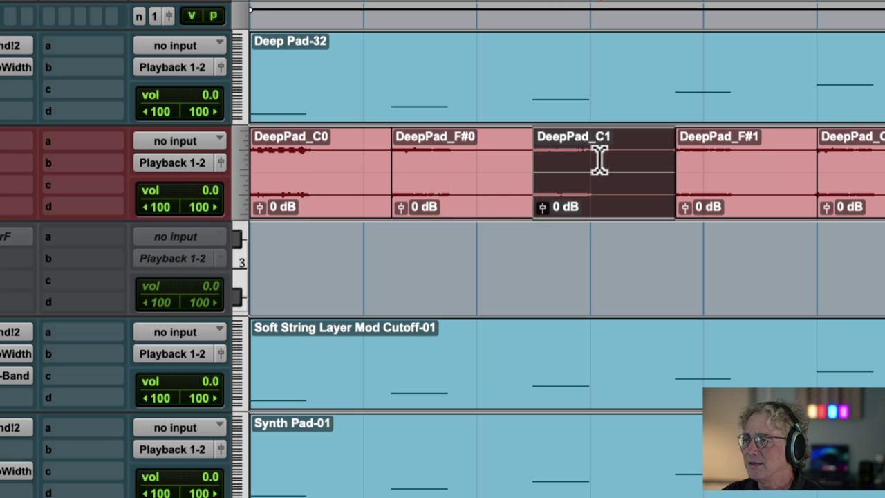
pyautogui.doubleClick(751, 157)
pyautogui.hscroll(10, 751, 156)
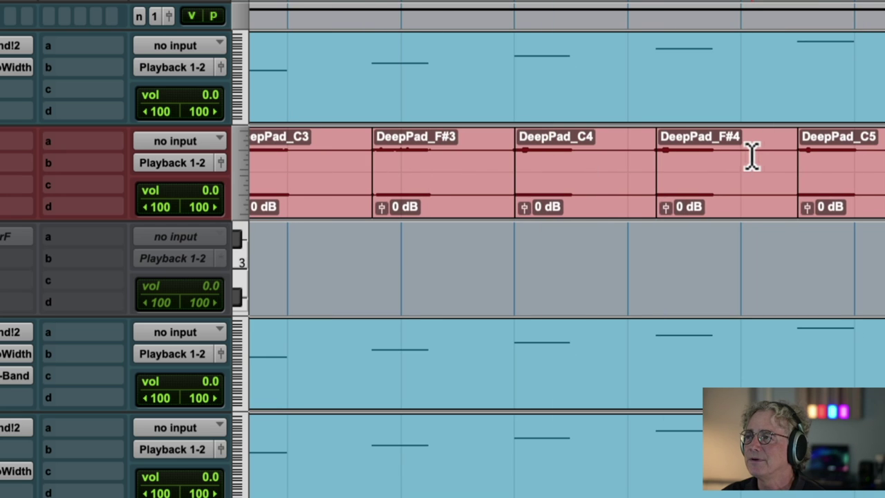
pyautogui.doubleClick(829, 155)
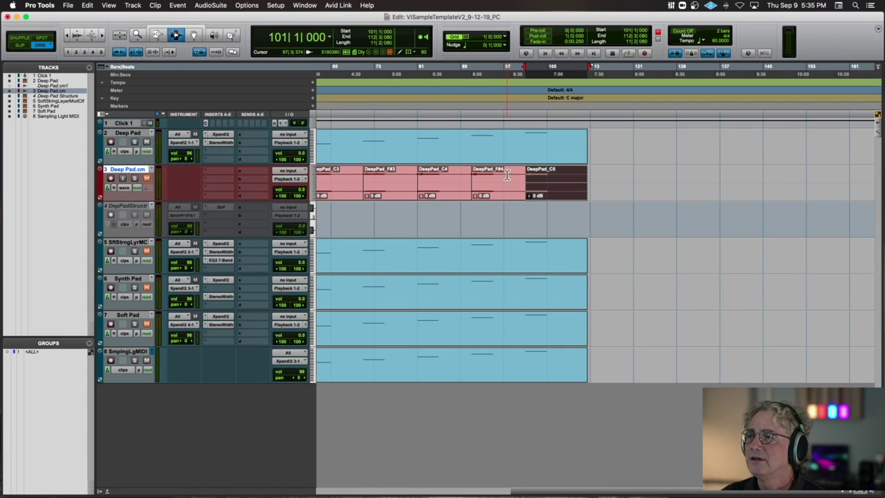
# Select all Deep Pad.cm clips for WAV export, browse to VISamples > DeepPad_PC as the destination, and cancel the export
pyautogui.hotkey('shift', 'Return')
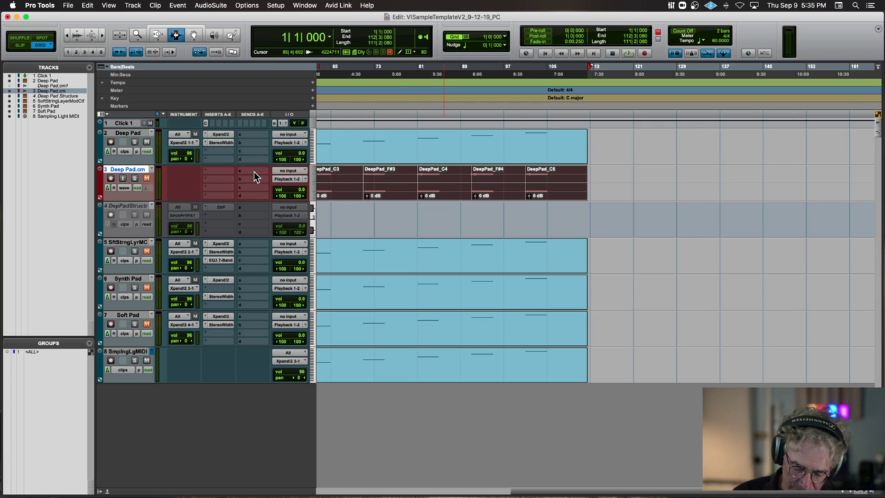
pyautogui.press('super+shift+k')
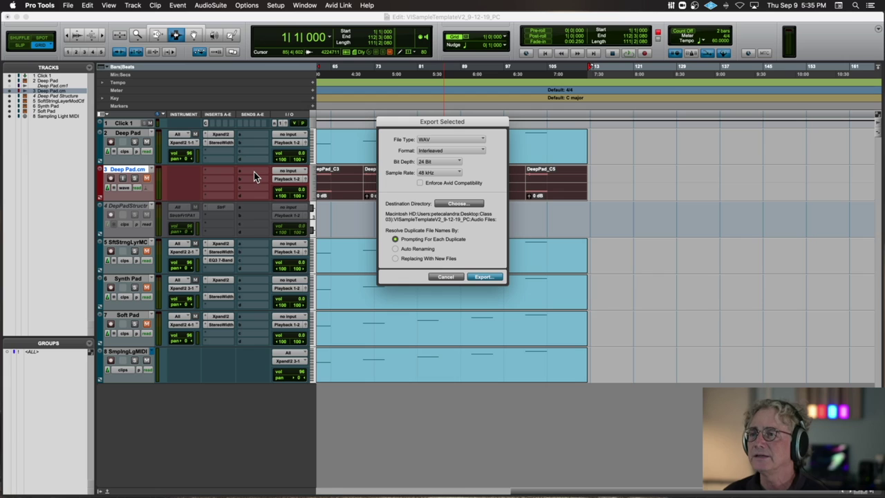
pyautogui.click(462, 205)
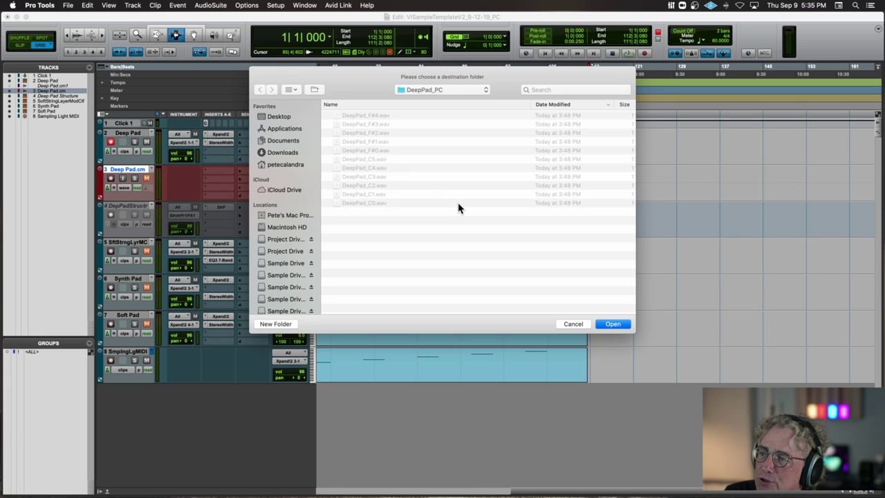
pyautogui.click(456, 89)
pyautogui.click(454, 106)
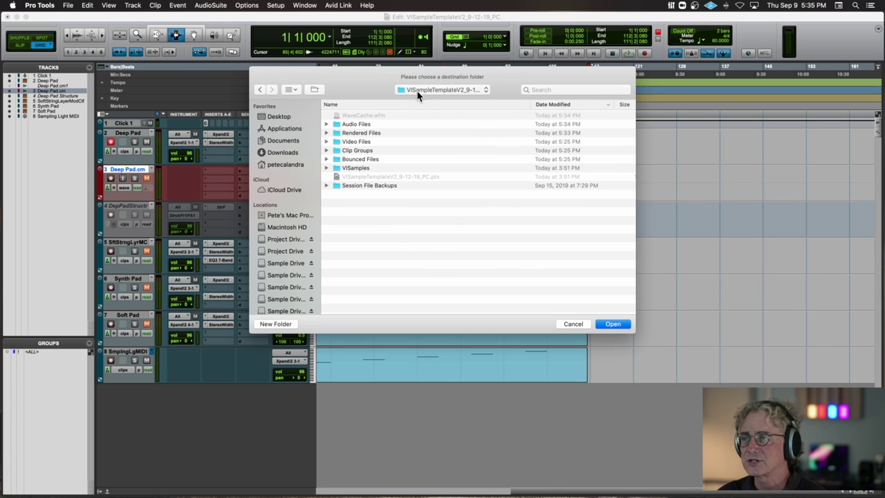
pyautogui.doubleClick(337, 169)
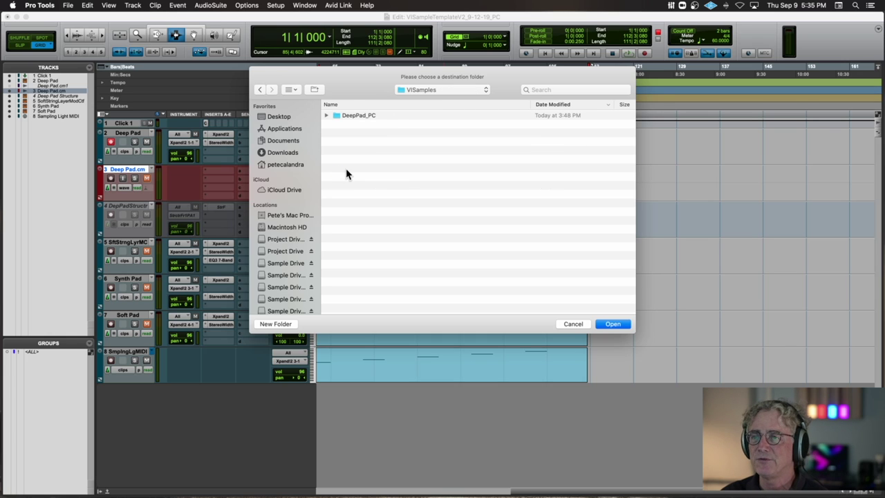
pyautogui.click(335, 116)
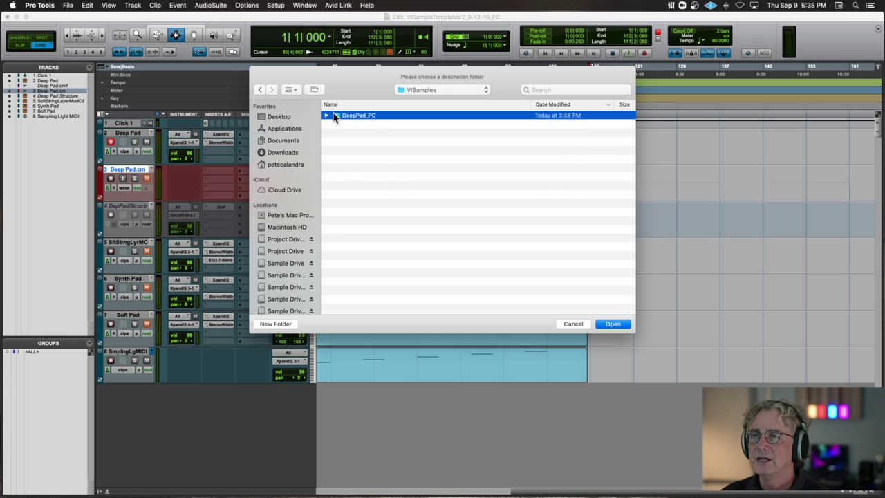
pyautogui.doubleClick(349, 116)
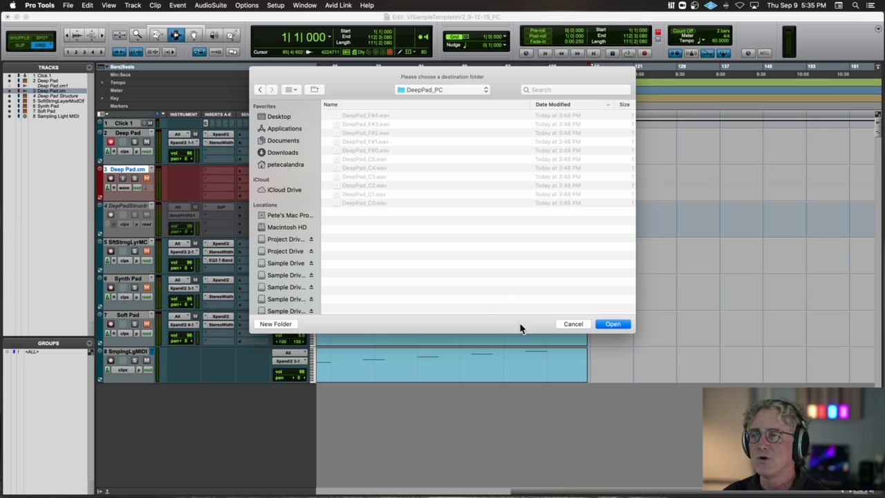
pyautogui.click(571, 325)
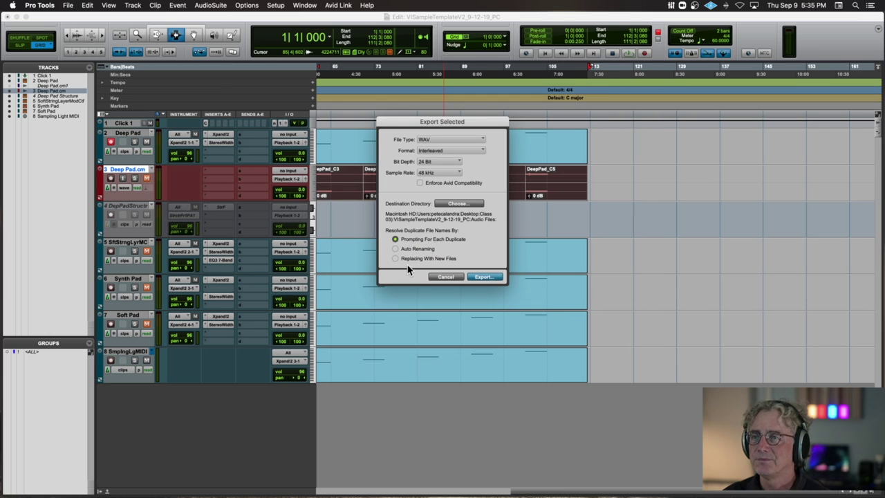
pyautogui.click(450, 277)
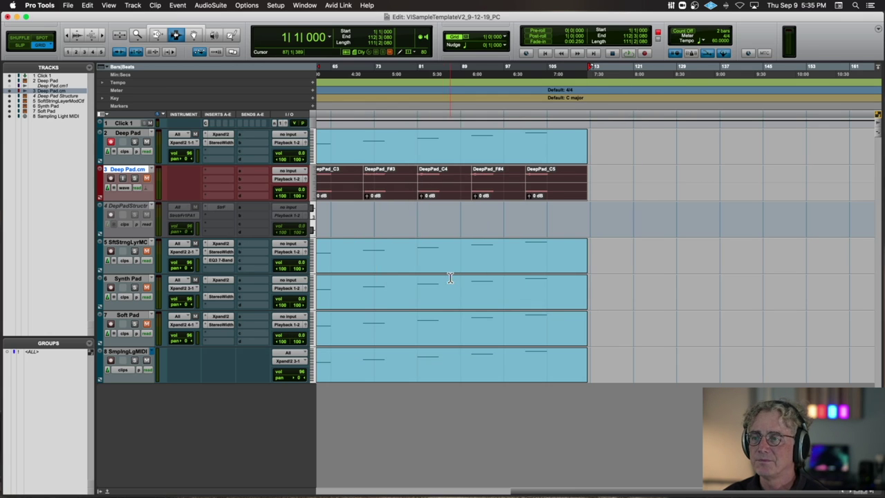
# Make the Deep Pad Structure track active
pyautogui.hscroll(-2, 138, 207)
pyautogui.click(123, 206)
pyautogui.rightClick(123, 208)
pyautogui.click(140, 215)
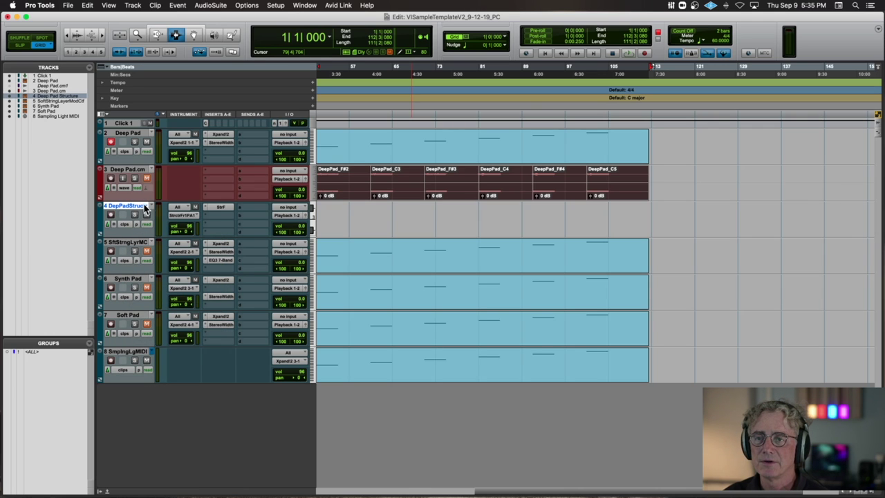
# Inspect the second edit page of the Deep Pad patch in the Deep Pad Structure track's Structure Free plug-in, and close the plug-in
pyautogui.click(221, 206)
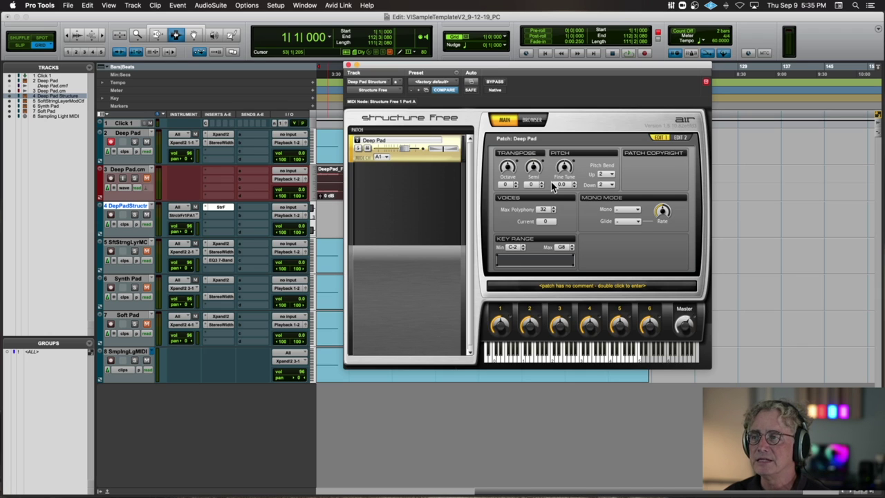
pyautogui.click(679, 137)
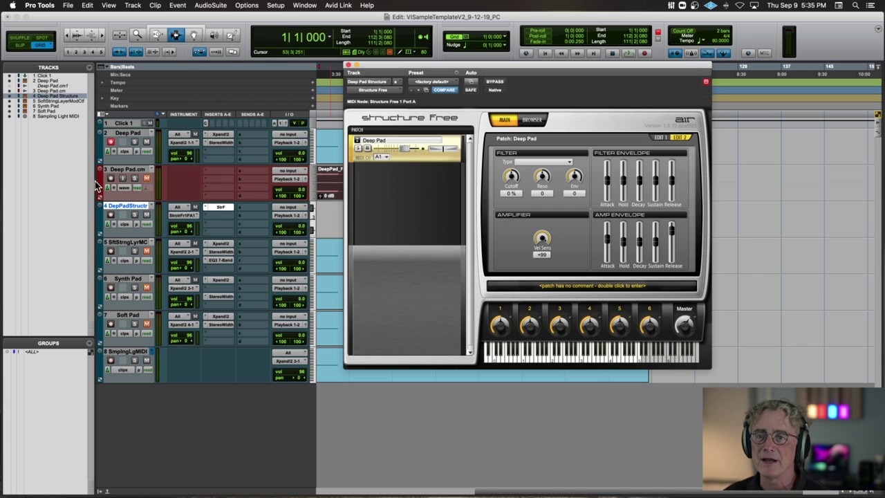
pyautogui.click(347, 65)
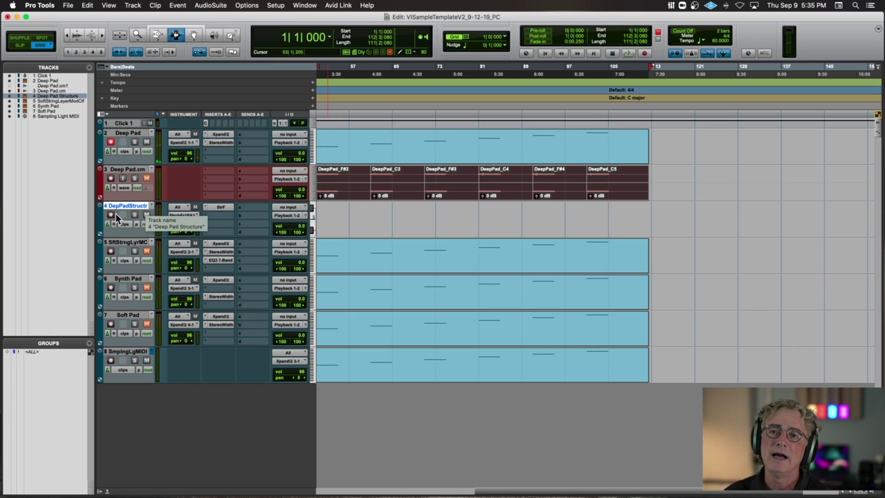
# Disarm the Deep Pad track, record-arm the Deep Pad Structure track instead, and return to the session start
pyautogui.click(111, 143)
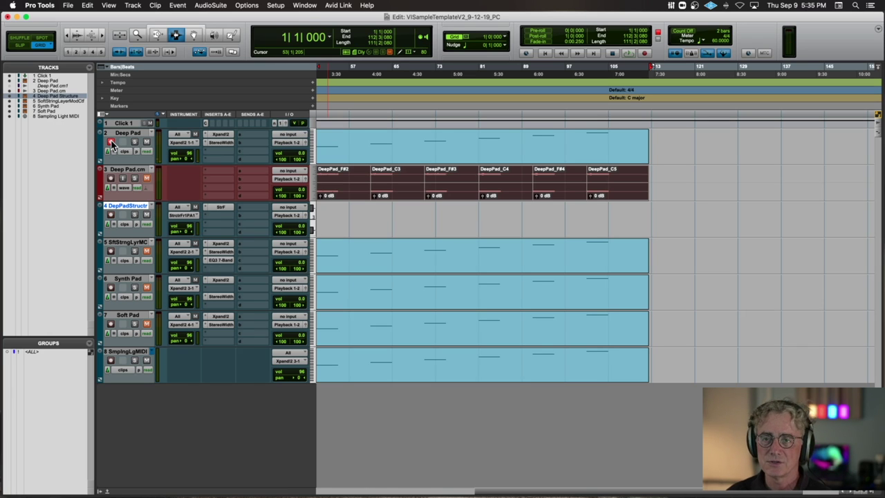
pyautogui.click(110, 216)
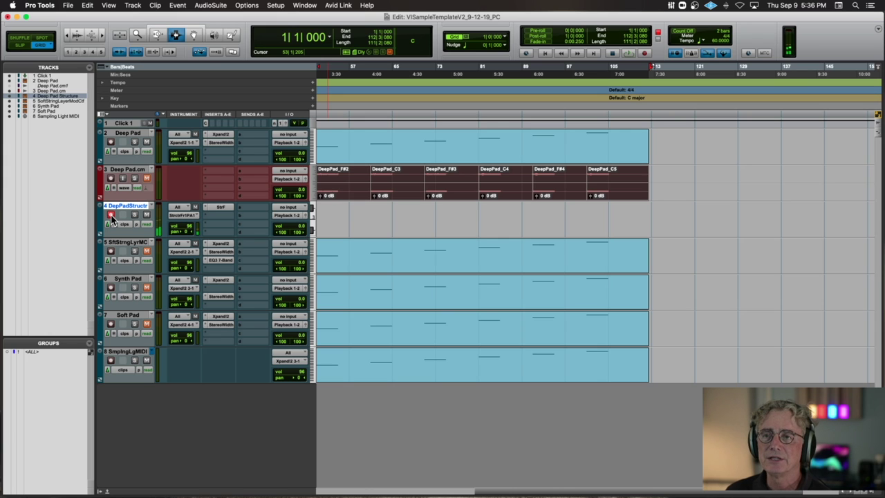
pyautogui.press('Return')
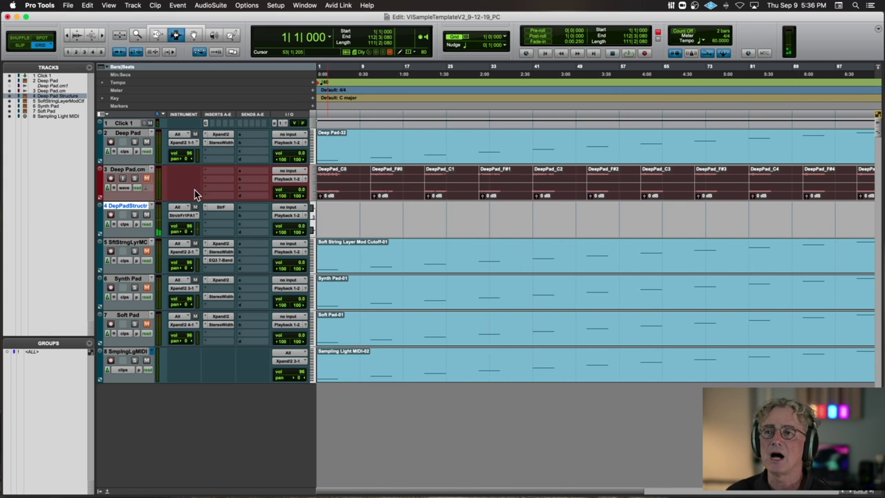
# Select the Deep Pad MIDI clip, record-arm its track, and briefly audition the track in solo from the session start
pyautogui.doubleClick(348, 150)
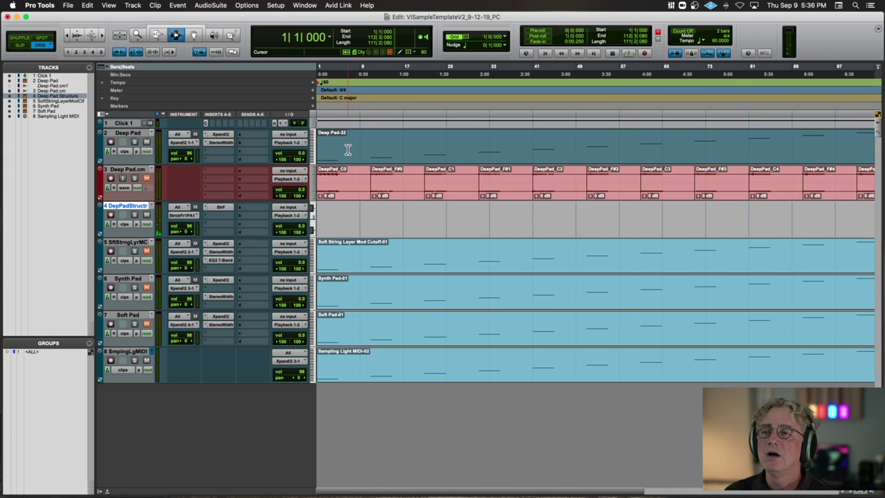
pyautogui.click(112, 143)
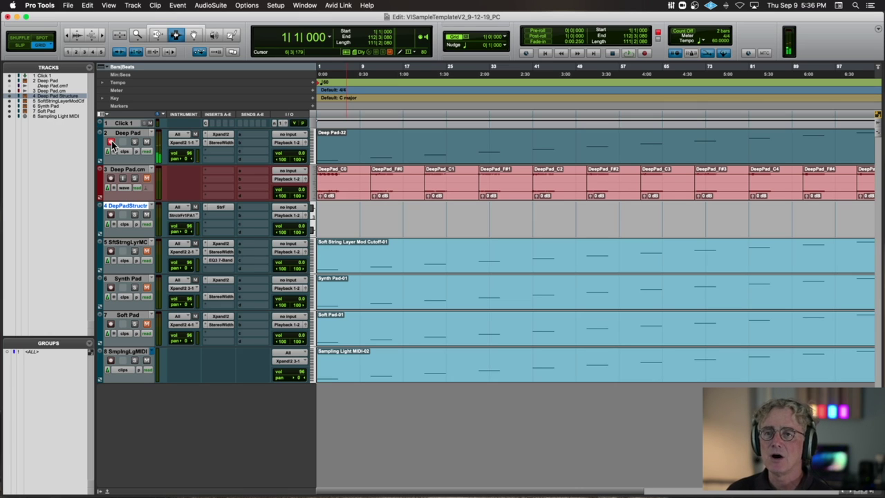
pyautogui.press('space')
pyautogui.press('space')
pyautogui.hscroll(1, 127, 141)
pyautogui.click(135, 142)
pyautogui.press('space')
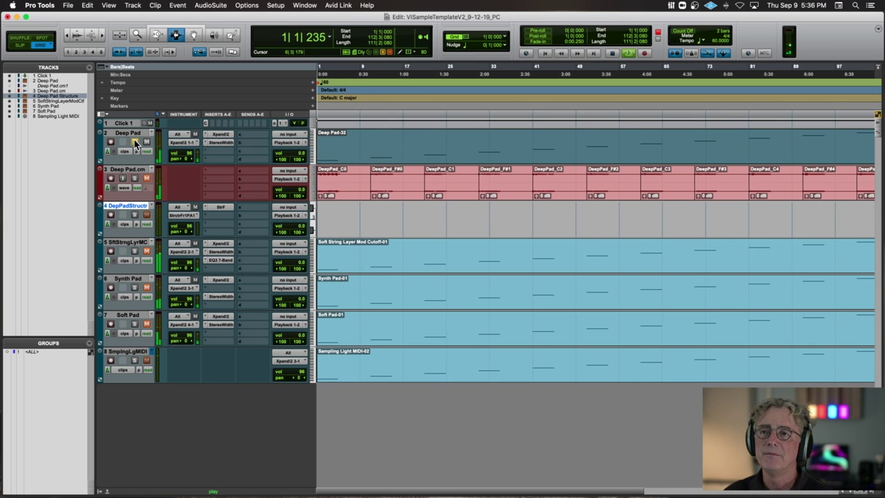
pyautogui.press('space')
pyautogui.hscroll(2, 136, 144)
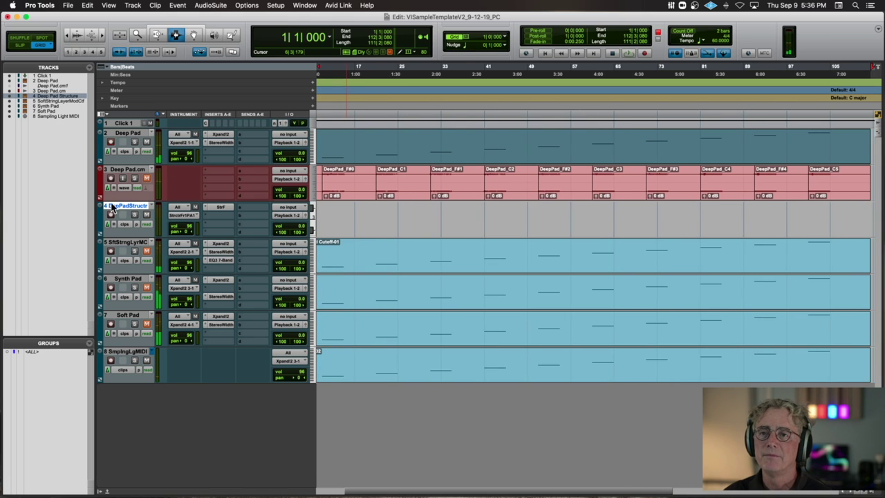
# Record-arm the Deep Pad Structure track to hear the sampled pad played live, and disarm it after the audition
pyautogui.click(112, 215)
pyautogui.hscroll(-1, 113, 217)
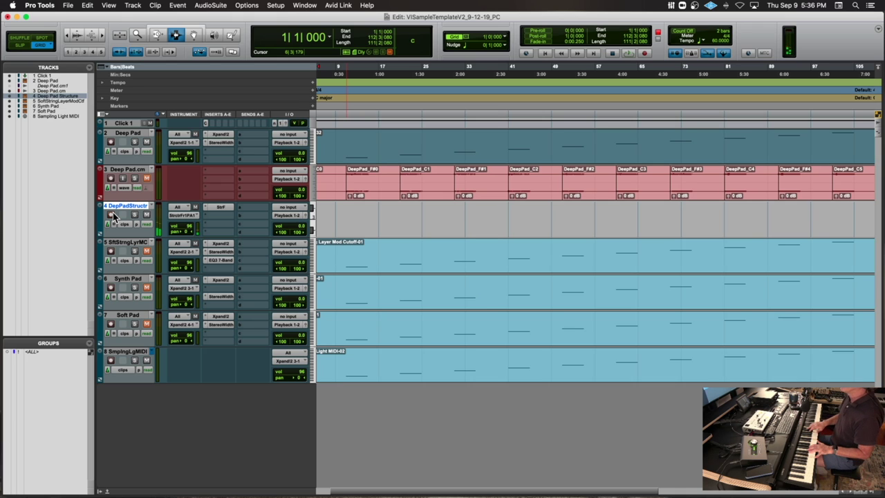
pyautogui.click(111, 215)
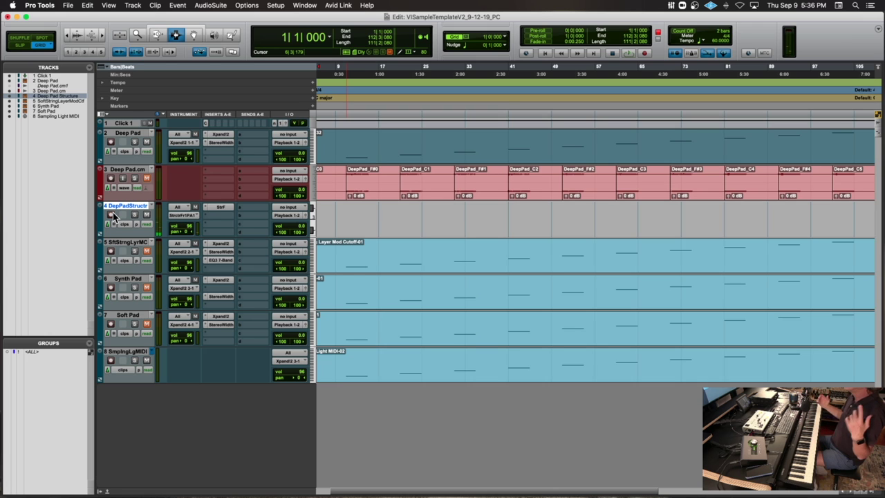
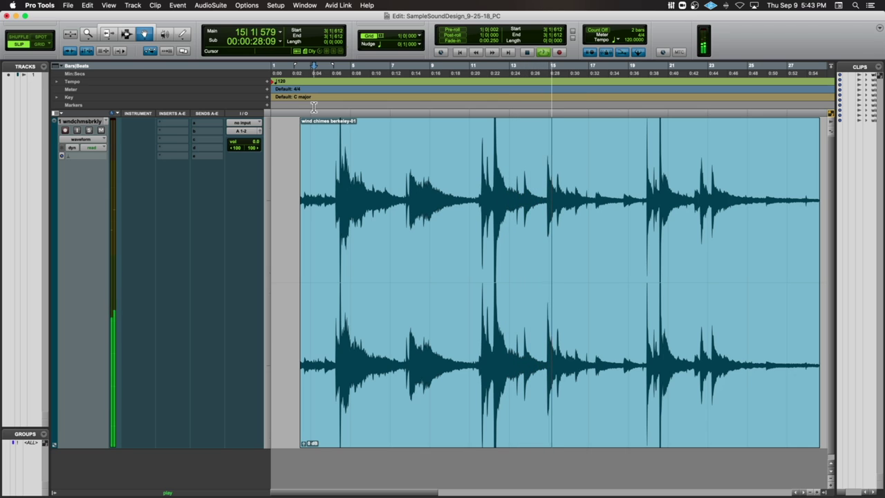
# Stop playback of the long wind chimes clip and audition each of the four shorter clips that follow it on the track
pyautogui.press('space')
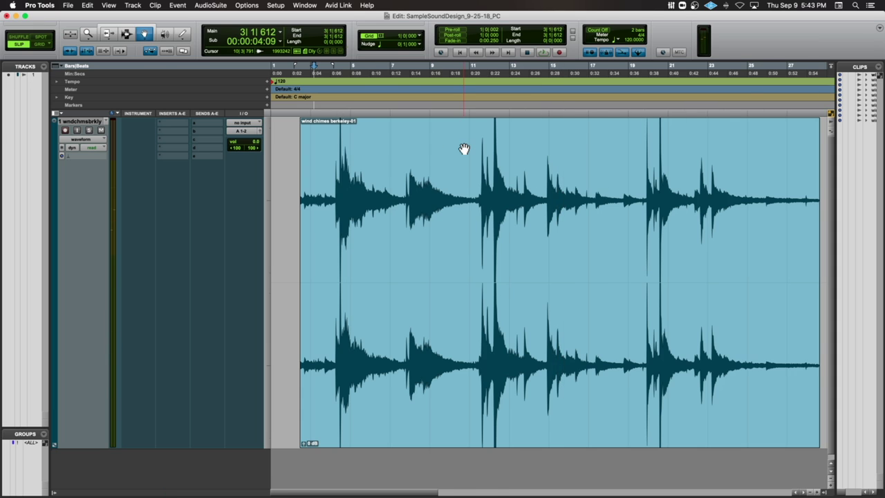
pyautogui.hscroll(5, 462, 148)
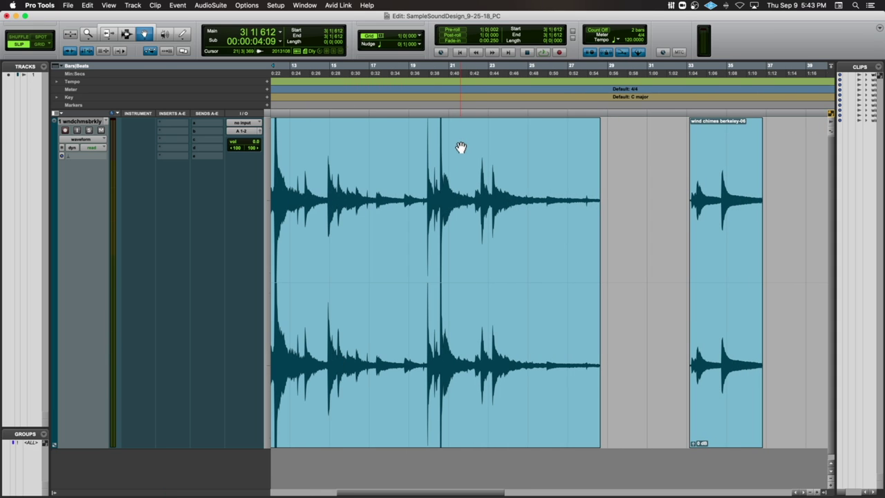
pyautogui.scroll(-2, 461, 148)
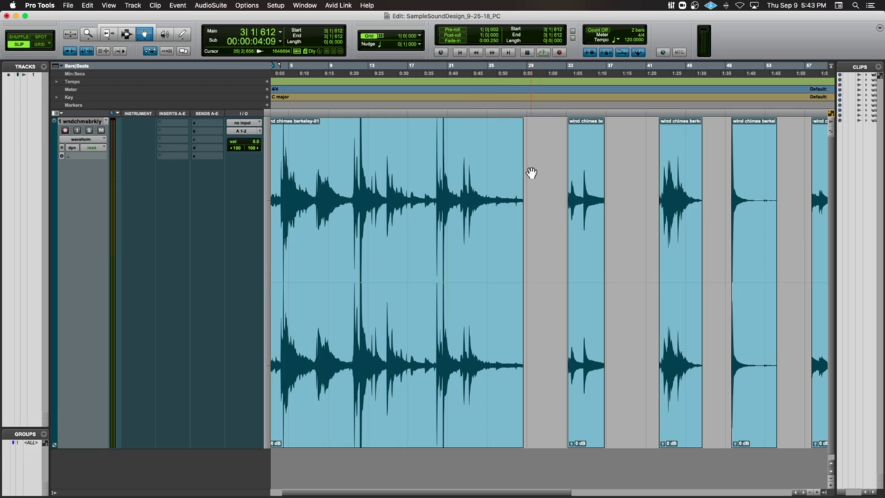
pyautogui.click(583, 173)
pyautogui.press('space')
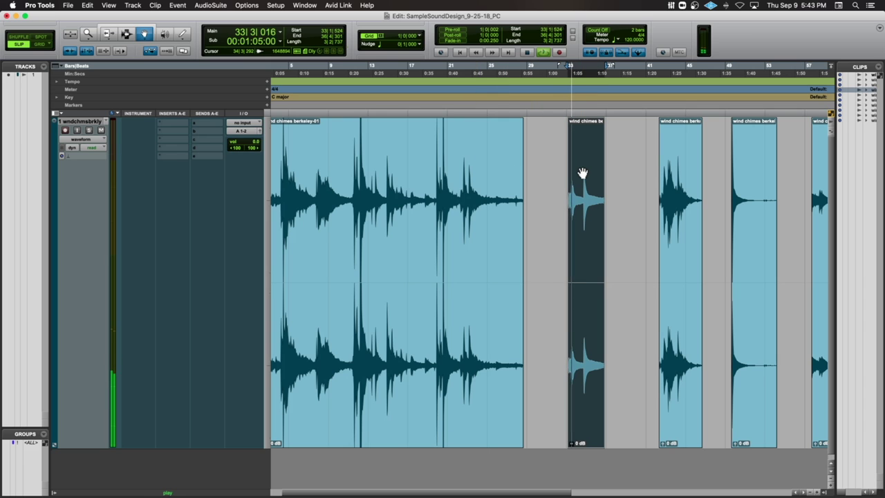
pyautogui.click(673, 155)
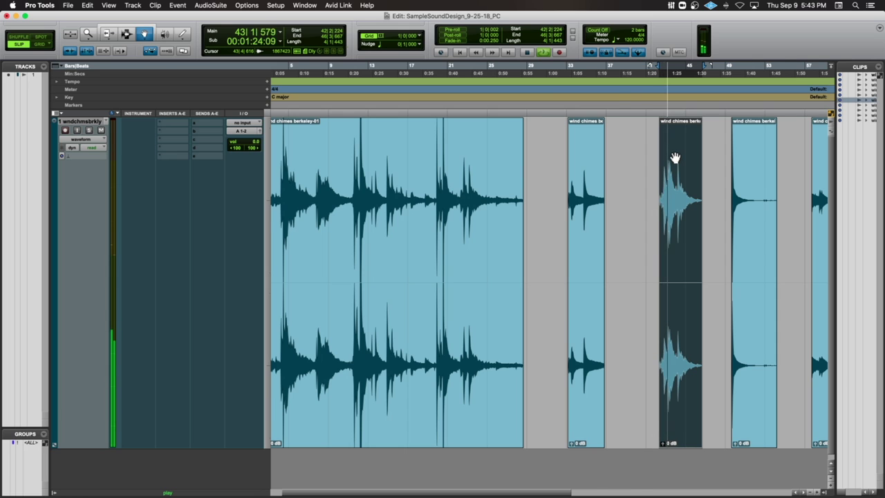
pyautogui.hscroll(4, 675, 158)
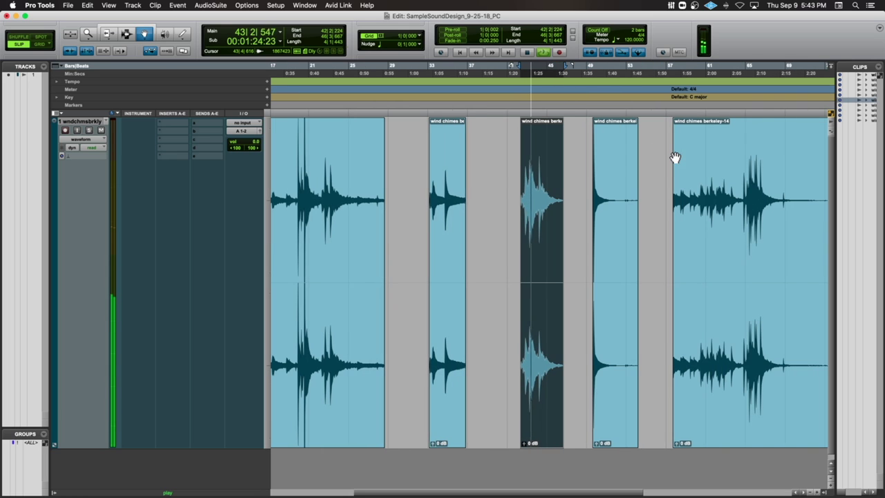
pyautogui.click(613, 167)
pyautogui.press('space')
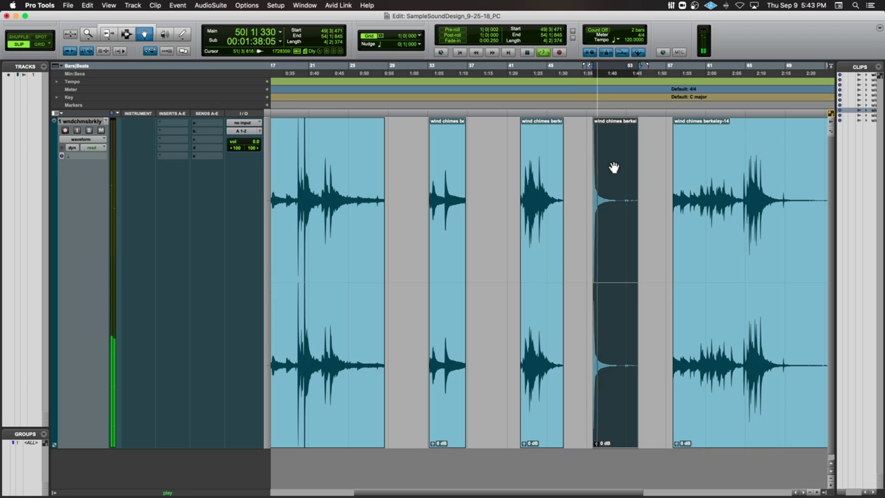
pyautogui.hscroll(3, 614, 167)
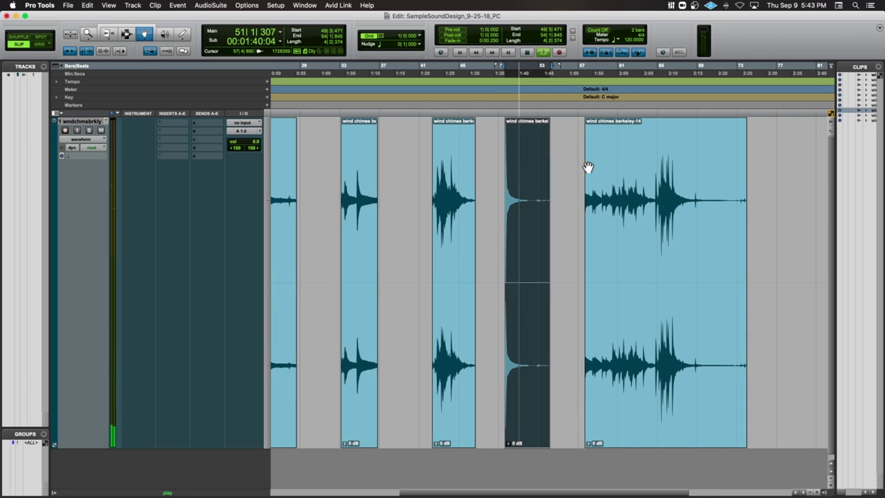
pyautogui.click(630, 147)
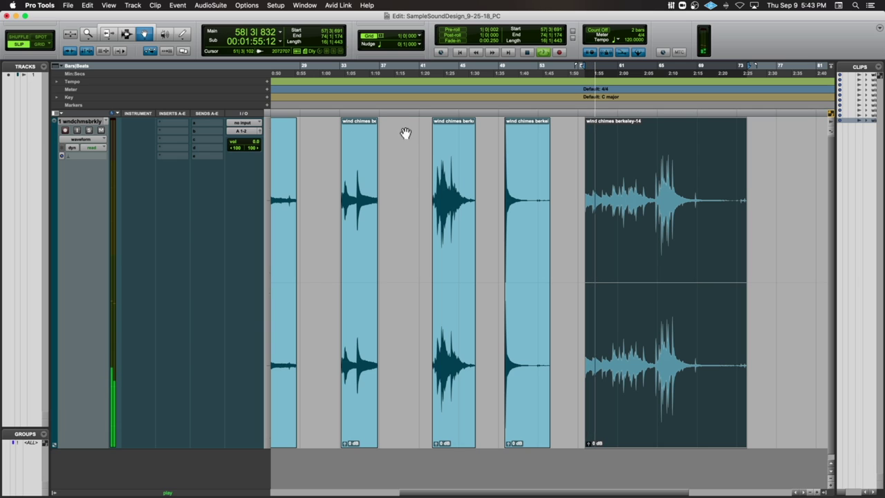
# Separate the last wind chimes clip at the transient that starts its final loud burst, at 64|4|560
pyautogui.click(126, 33)
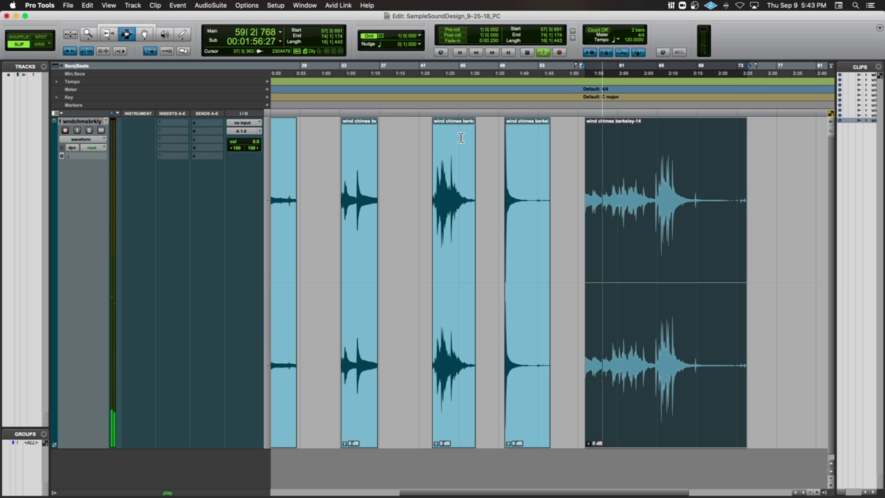
pyautogui.click(655, 197)
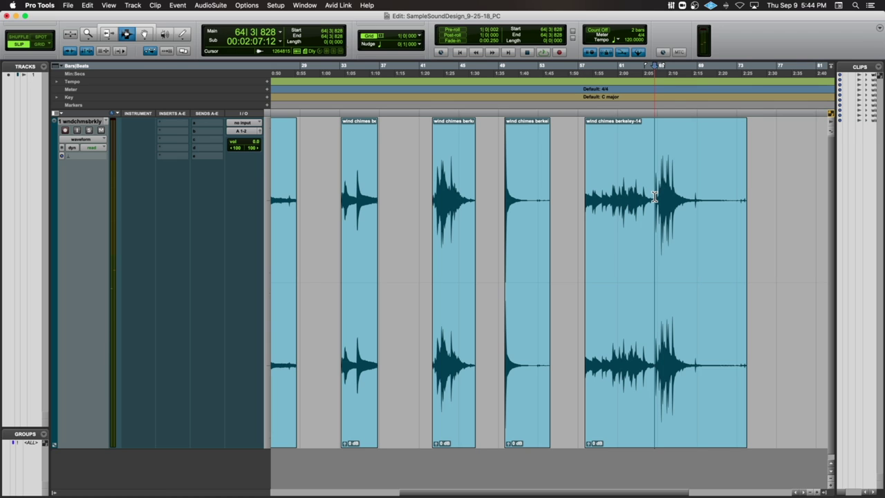
pyautogui.press('t')
pyautogui.press('t')
pyautogui.click(553, 208)
pyautogui.click(539, 204)
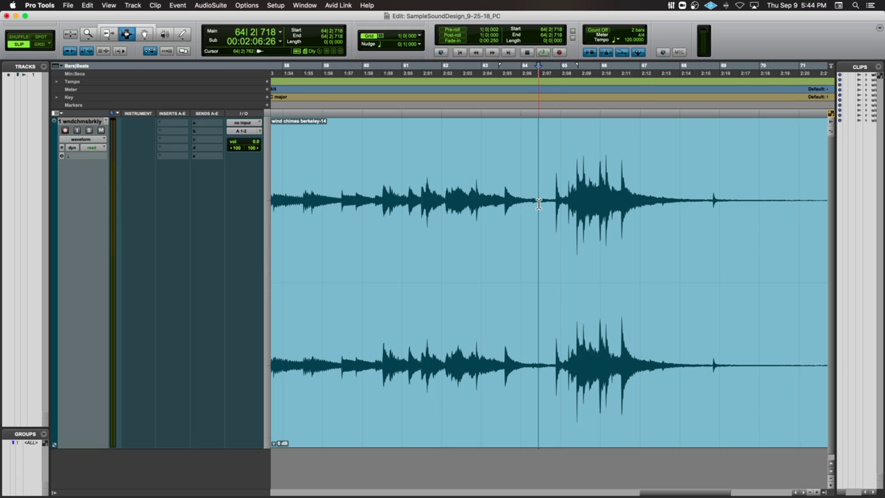
pyautogui.press('Tab')
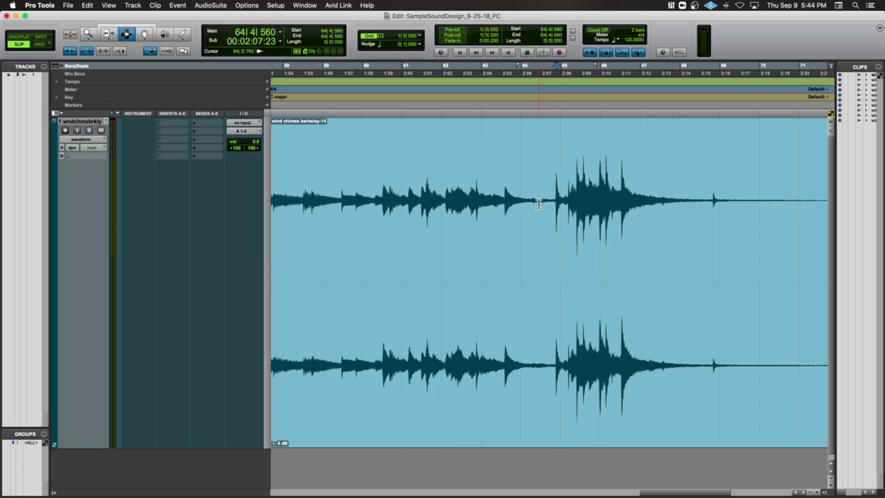
pyautogui.press('super+e')
# Delete the clip portion after the split and add a fade-out over the remaining clip's quiet tail, starting at 64|1|251
pyautogui.doubleClick(583, 195)
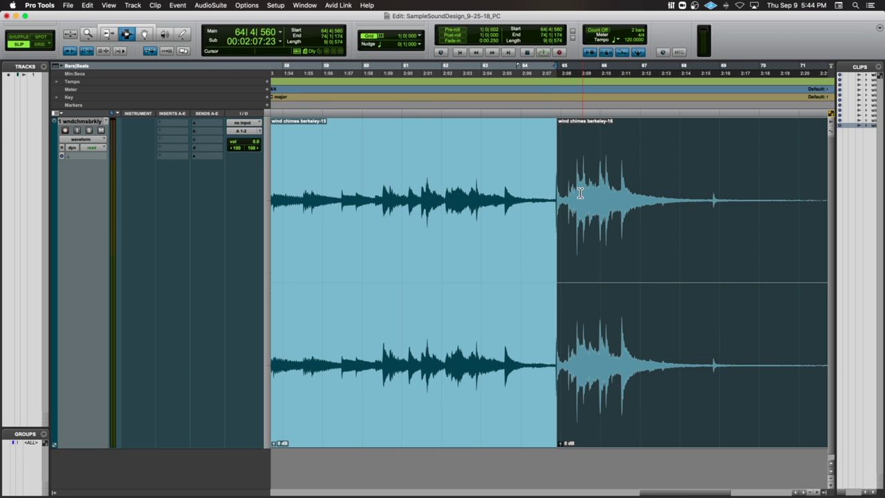
pyautogui.press('Delete')
pyautogui.moveTo(524, 202); pyautogui.dragTo(560, 182)
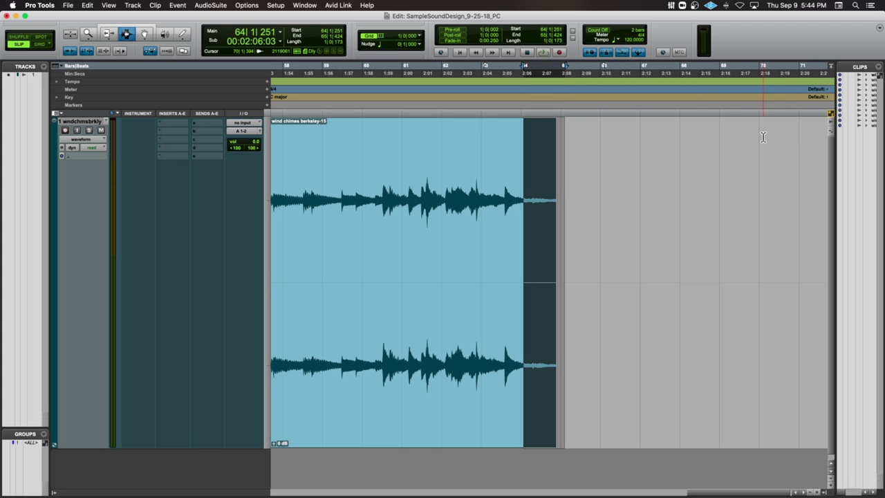
pyautogui.press('ctrl+super+f')
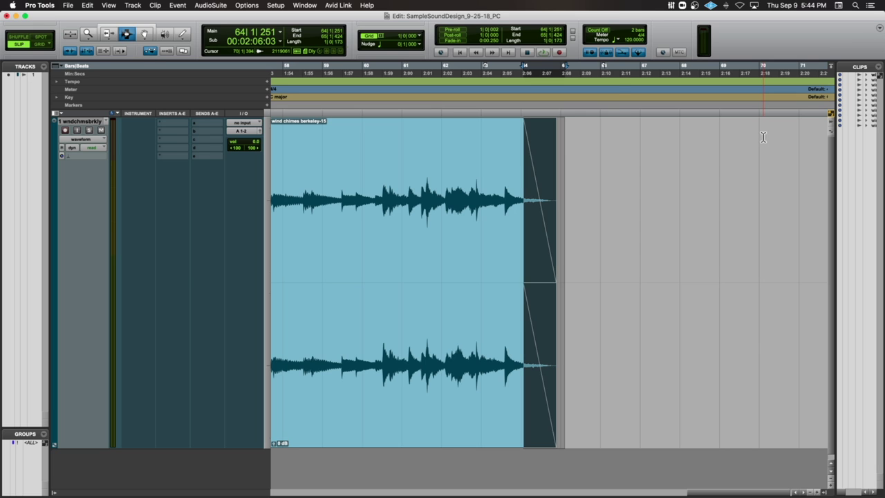
# Play the shortened last wind chimes clip from its beginning to check the edit
pyautogui.hscroll(-5, 435, 155)
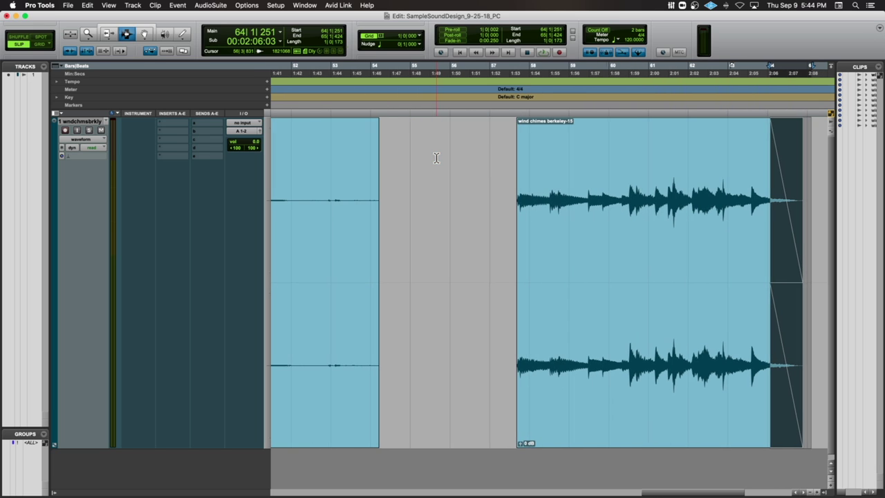
pyautogui.click(515, 170)
pyautogui.press('space')
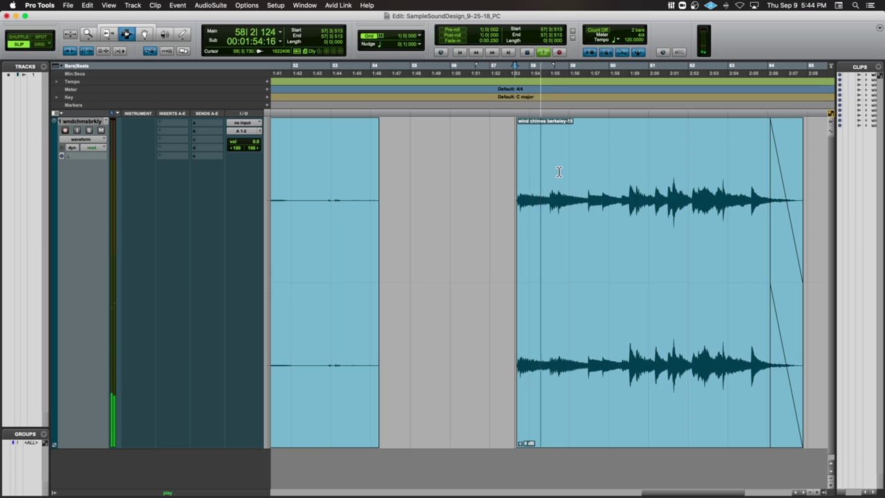
pyautogui.hscroll(4, 555, 170)
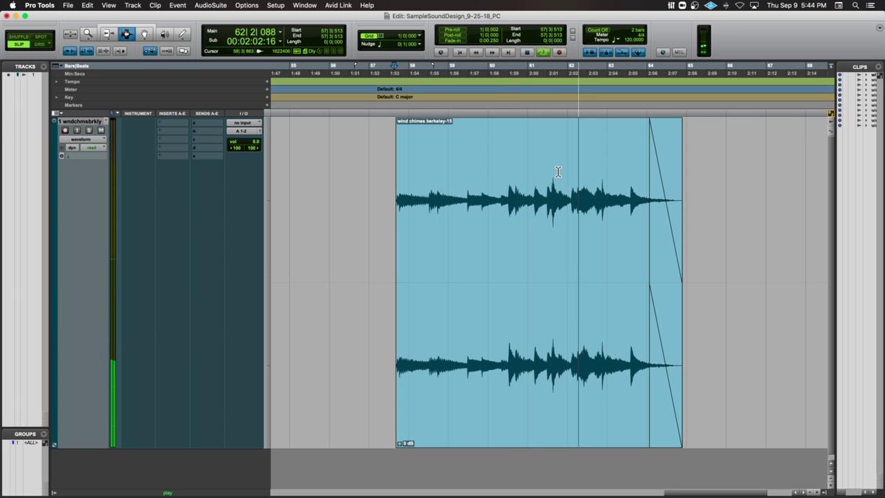
pyautogui.press('space')
pyautogui.hscroll(5, 557, 169)
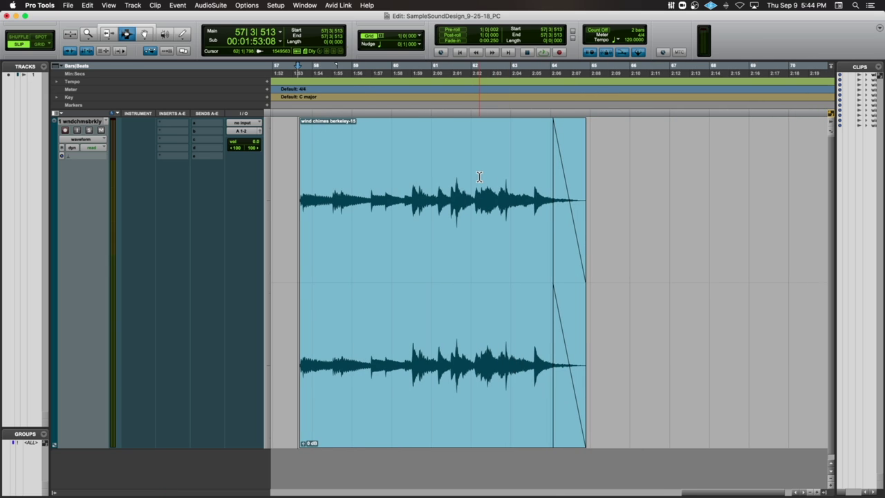
# Copy the shortened last wind chimes clip and paste the duplicate into the empty track space at 73|3|685
pyautogui.press('r')
pyautogui.press('r')
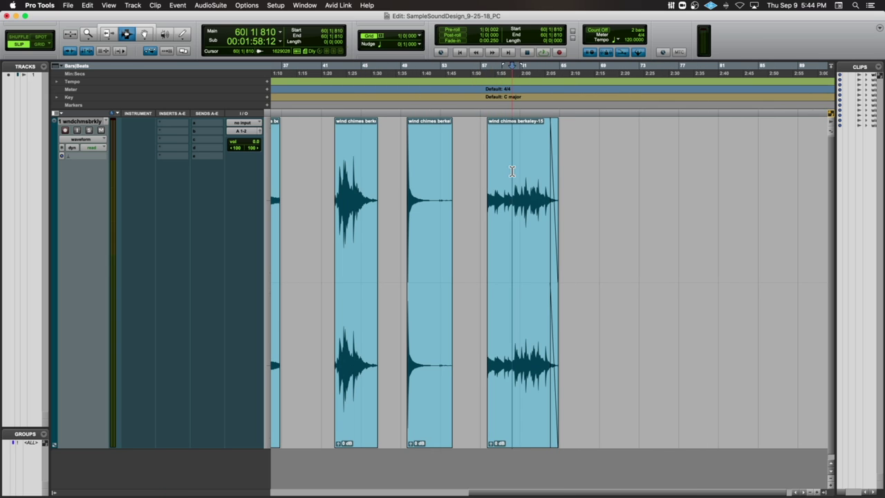
pyautogui.doubleClick(511, 170)
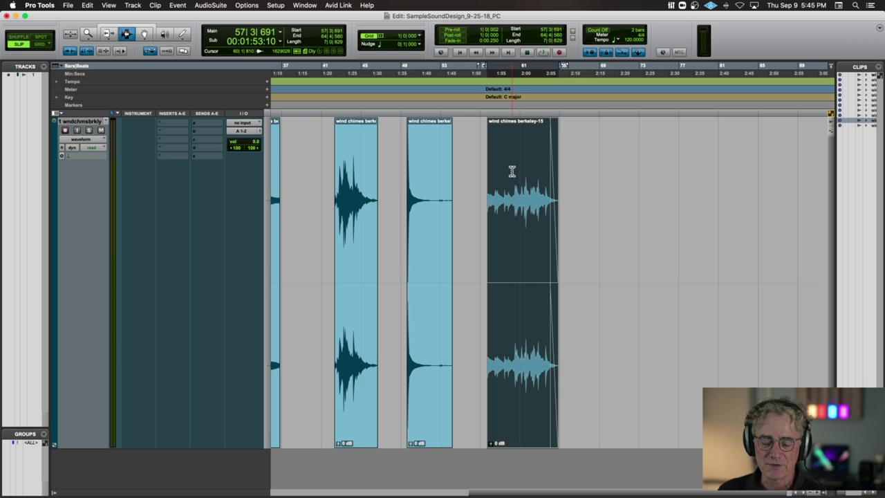
pyautogui.press('super+c')
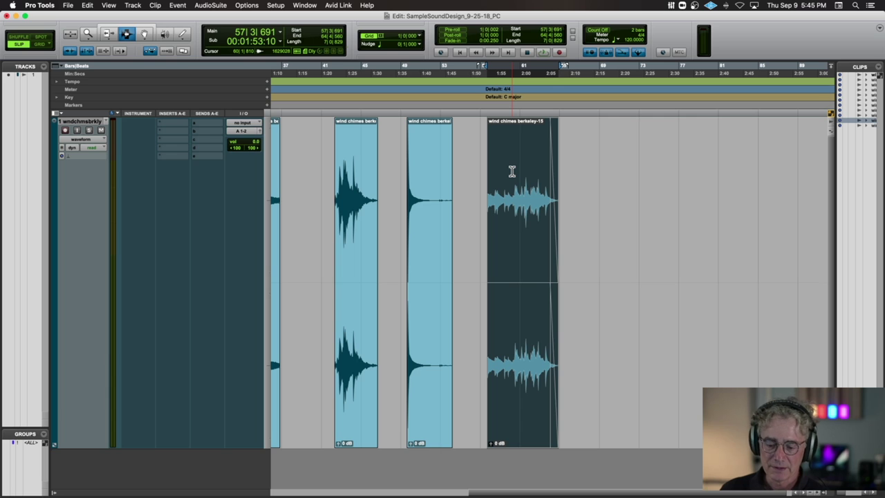
pyautogui.click(643, 184)
pyautogui.press('super+space')
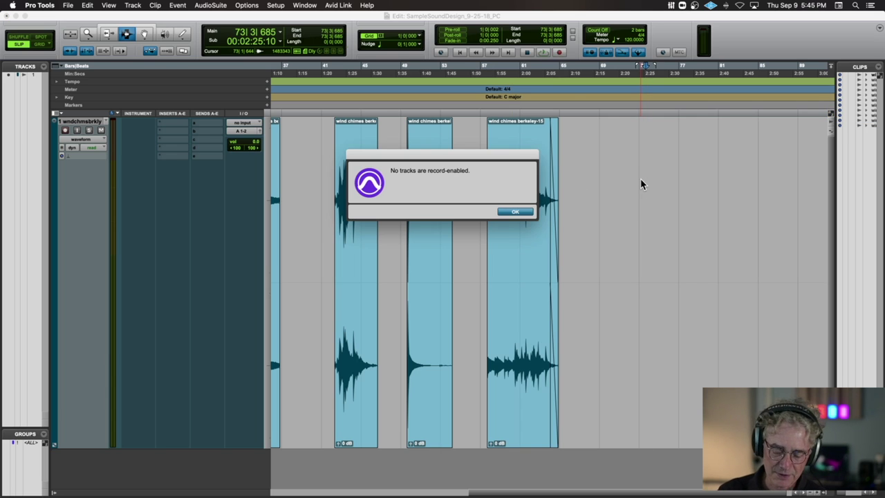
pyautogui.click(520, 211)
pyautogui.press('super+v')
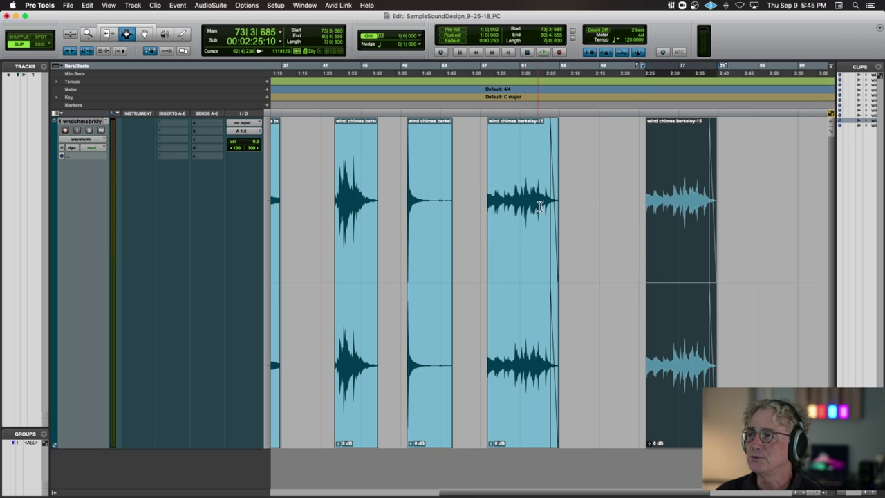
# Open the Pitch II AudioSuite processor for the pasted wind chimes clip and place its window clear of the clip
pyautogui.click(144, 36)
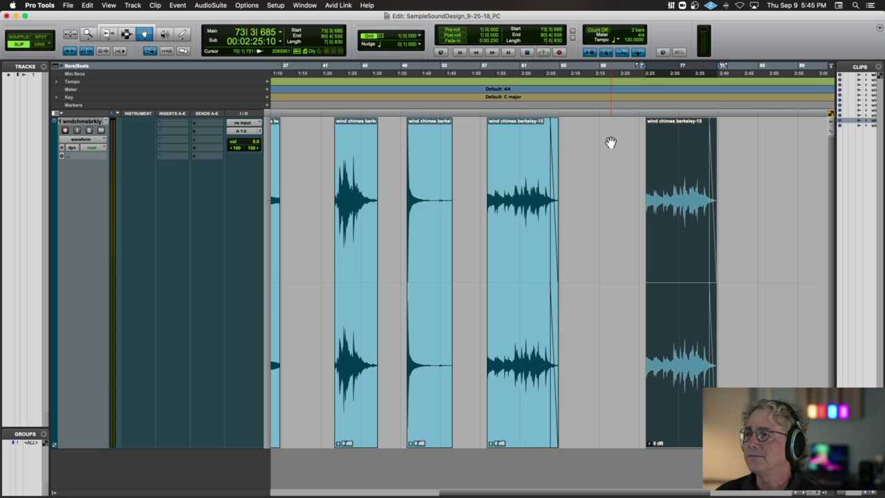
pyautogui.hscroll(5, 610, 143)
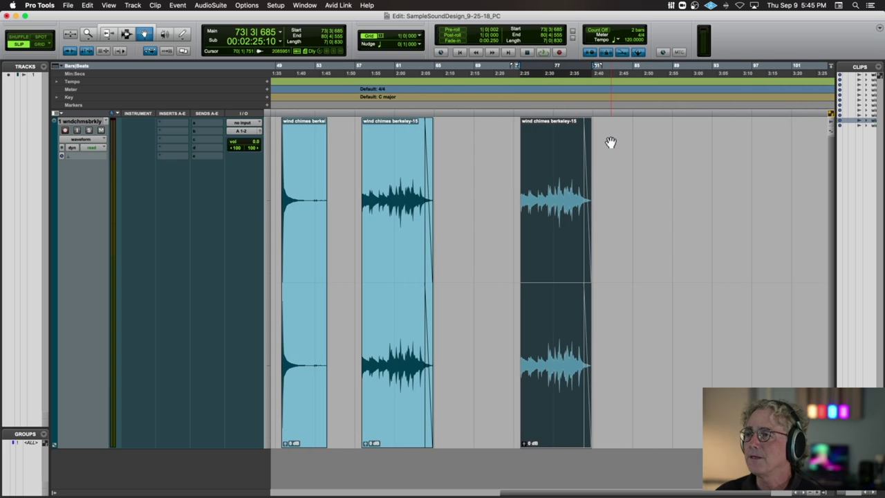
pyautogui.click(212, 5)
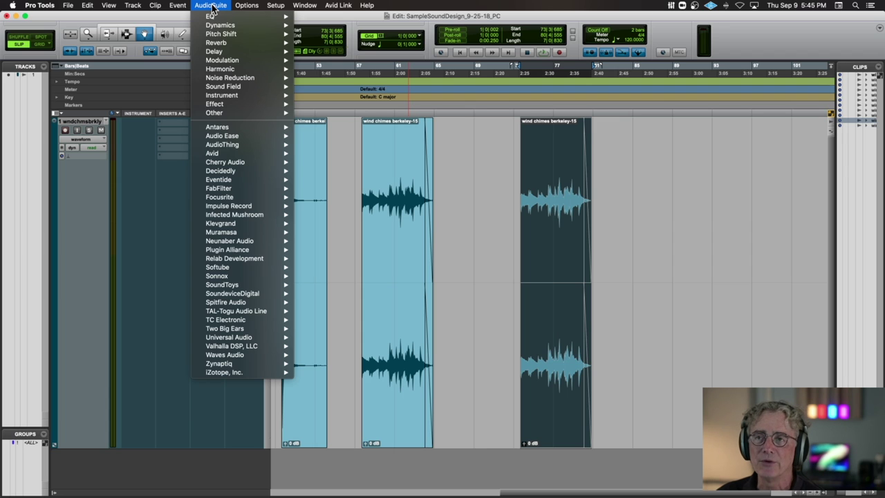
pyautogui.moveTo(217, 17)
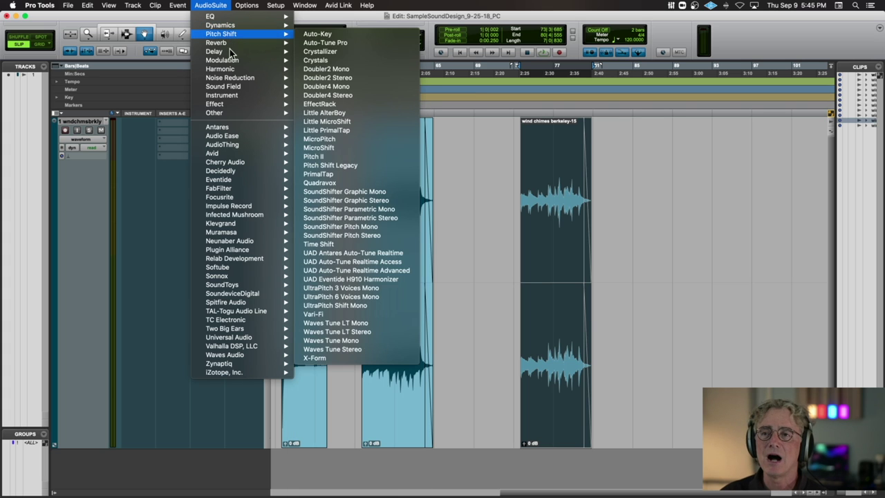
pyautogui.moveTo(248, 157)
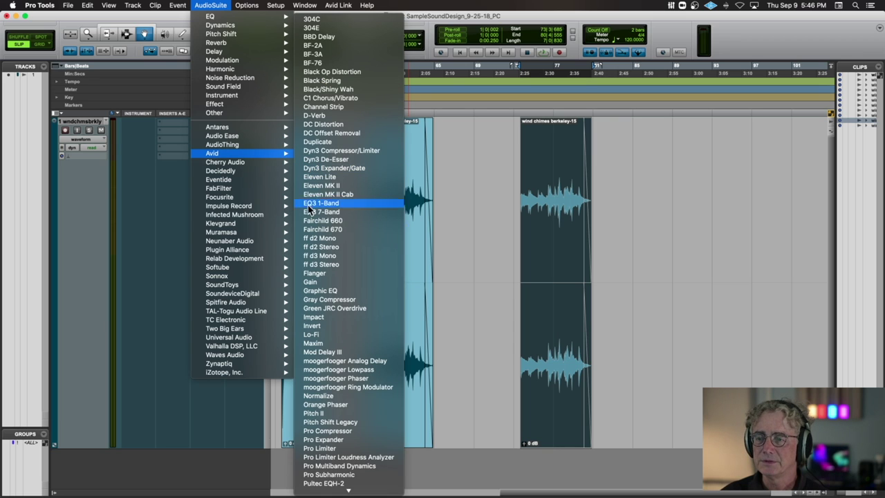
pyautogui.click(312, 414)
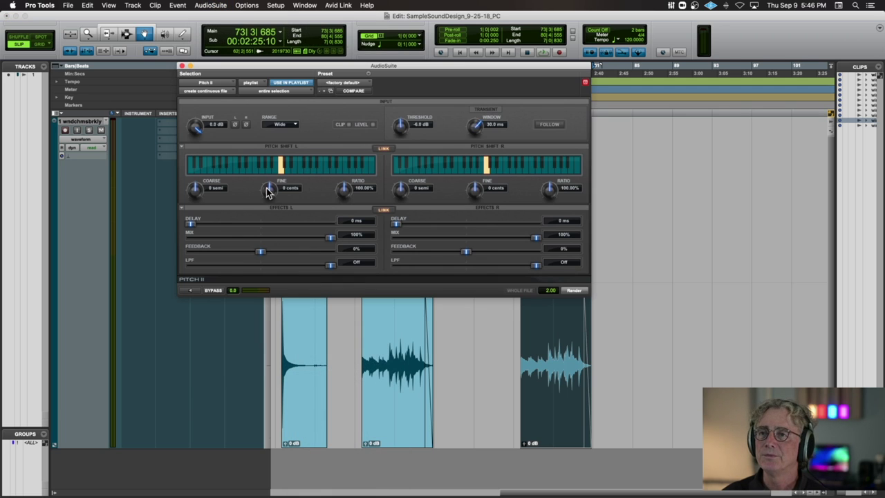
pyautogui.moveTo(362, 67); pyautogui.dragTo(275, 77)
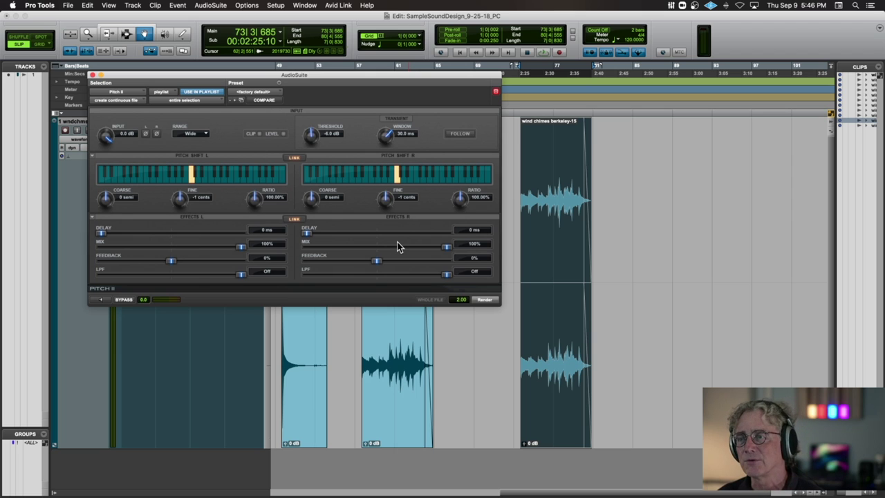
# Reselect the pasted wind chimes clip as the processing target and preview it through Pitch II
pyautogui.click(618, 221)
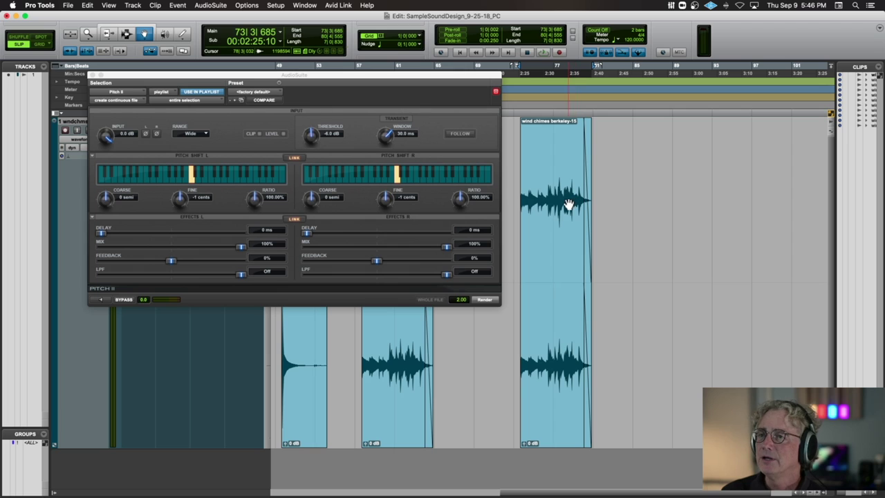
pyautogui.click(546, 207)
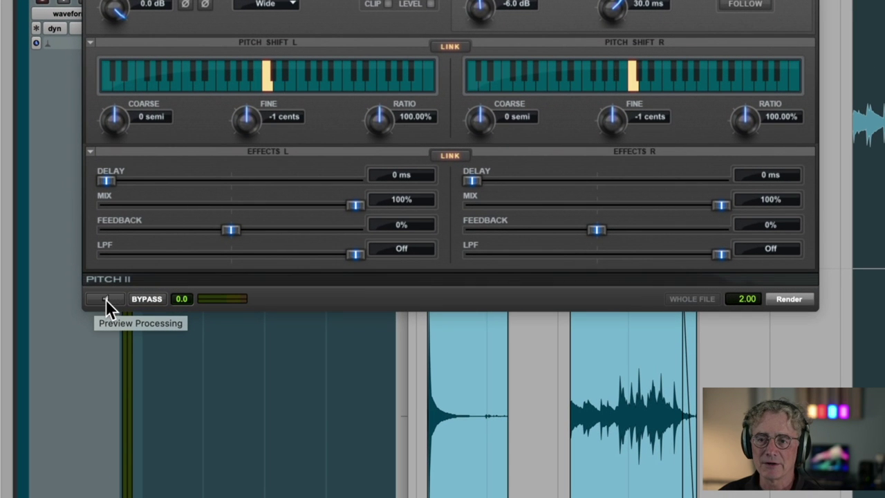
pyautogui.click(106, 299)
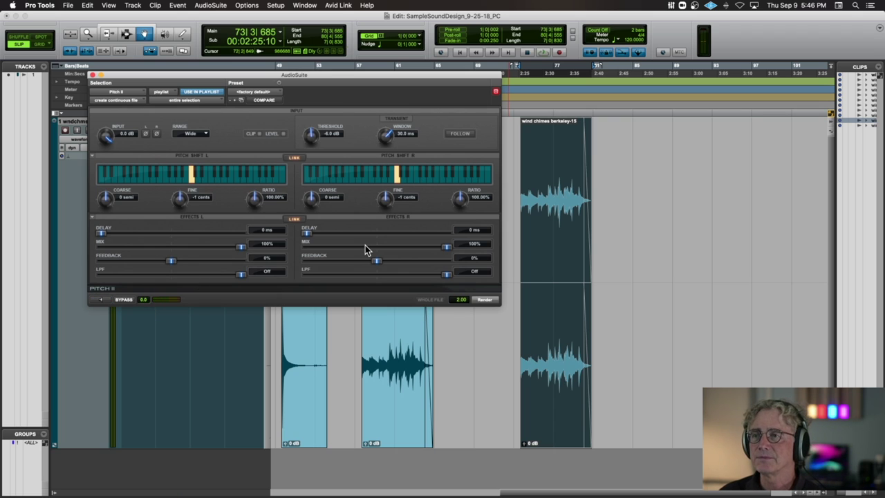
# Set the coarse pitch shift to -12 semitones with 0 cents fine on both linked channels and preview the result
pyautogui.scroll(-1, 365, 244)
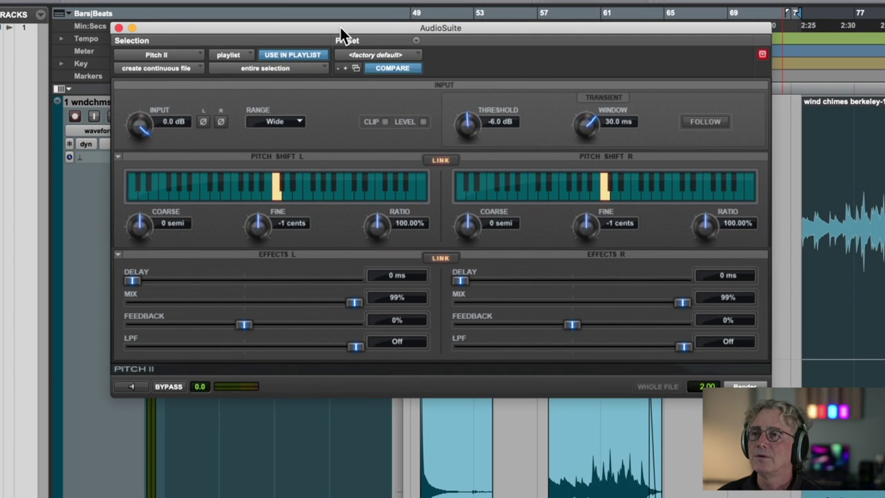
pyautogui.moveTo(340, 27); pyautogui.dragTo(368, 33)
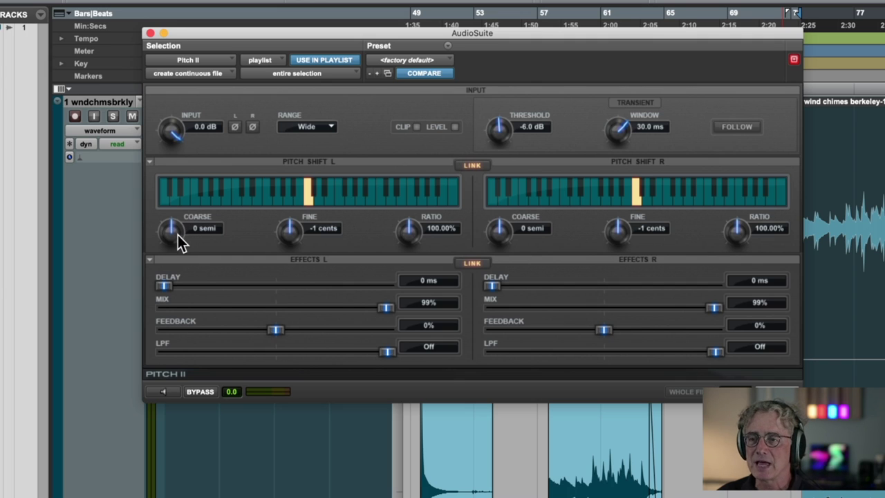
pyautogui.moveTo(168, 230)
pyautogui.mouseDown()
pyautogui.moveTo(163, 297)
pyautogui.moveTo(174, 258)
pyautogui.moveTo(164, 237)
pyautogui.moveTo(160, 283)
pyautogui.mouseUp()
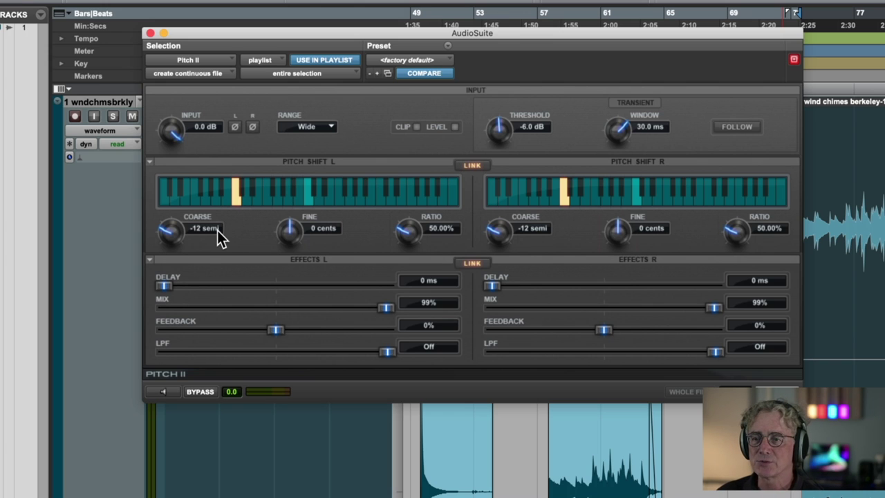
pyautogui.click(165, 391)
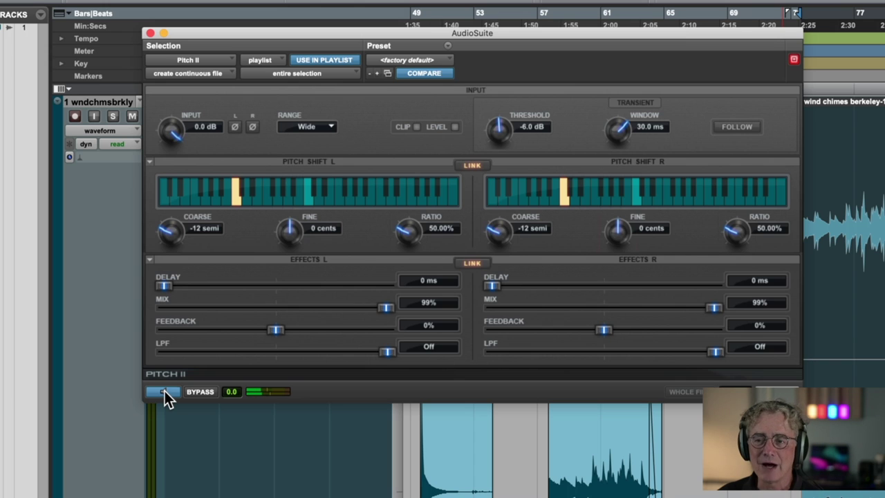
pyautogui.click(165, 391)
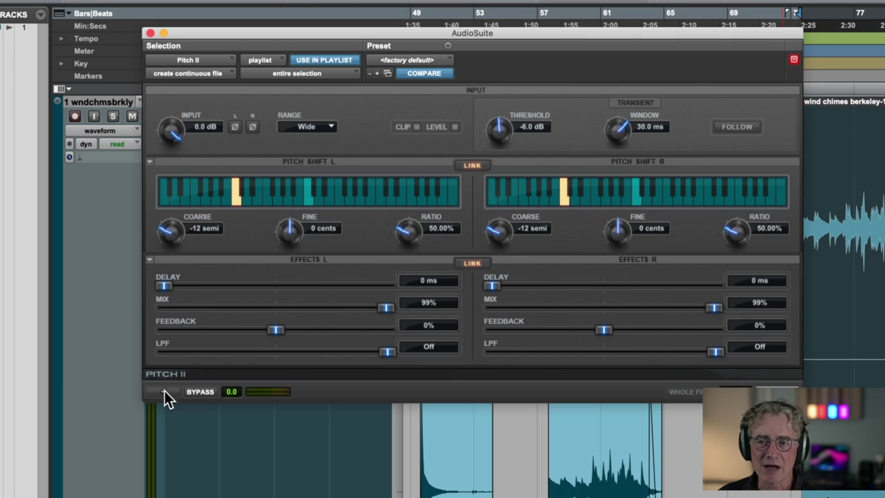
pyautogui.click(164, 390)
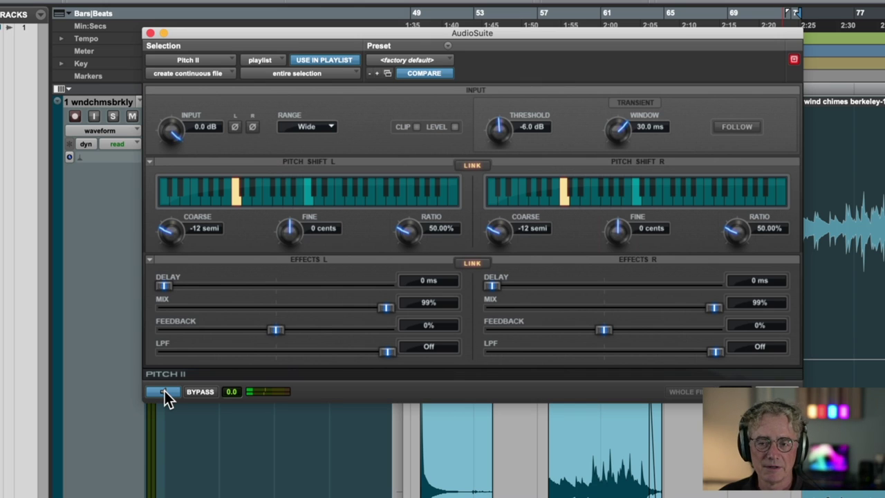
pyautogui.click(164, 391)
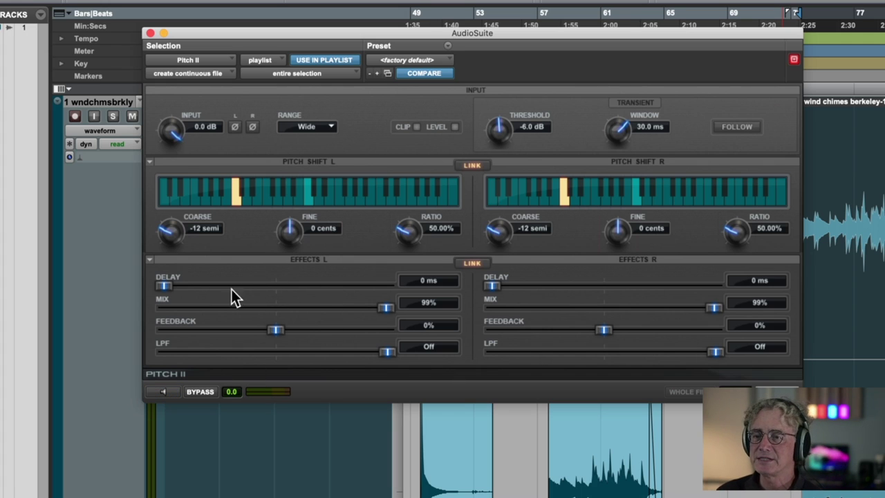
# Try delay times of 289 ms and 569 ms on the pitch-shifted clip, previewing the sound
pyautogui.moveTo(163, 286); pyautogui.dragTo(227, 285)
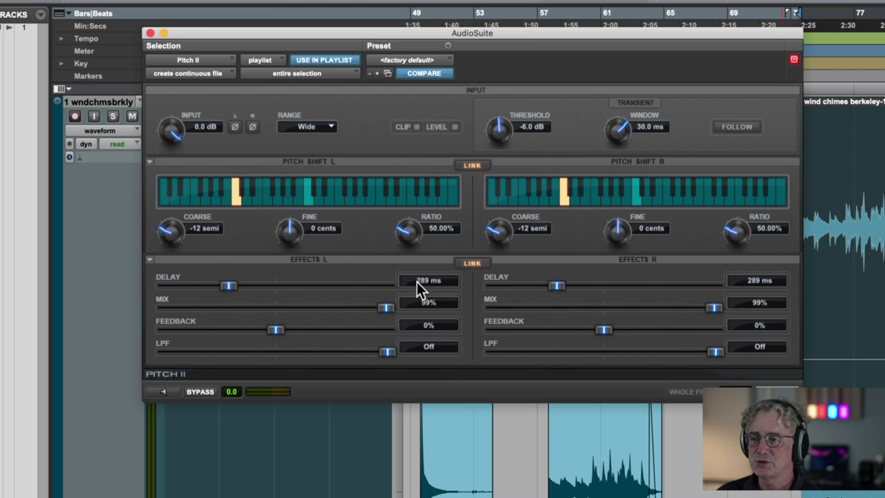
pyautogui.click(165, 392)
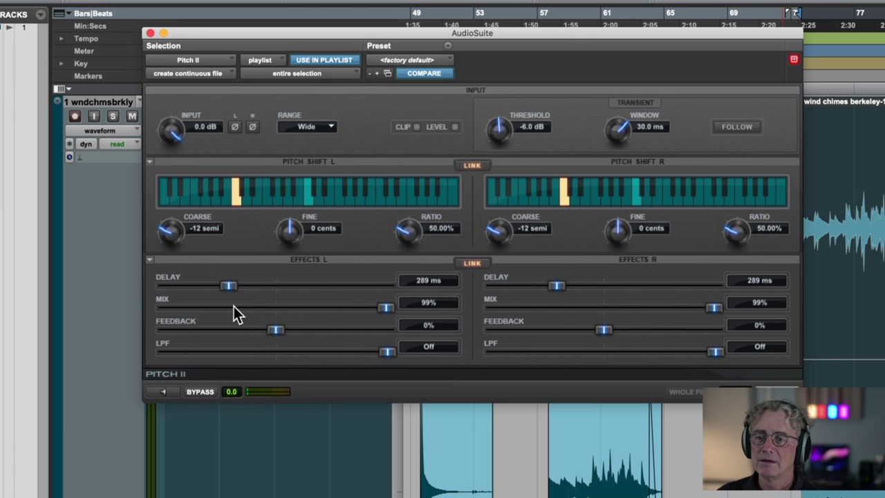
pyautogui.moveTo(229, 286); pyautogui.dragTo(293, 286)
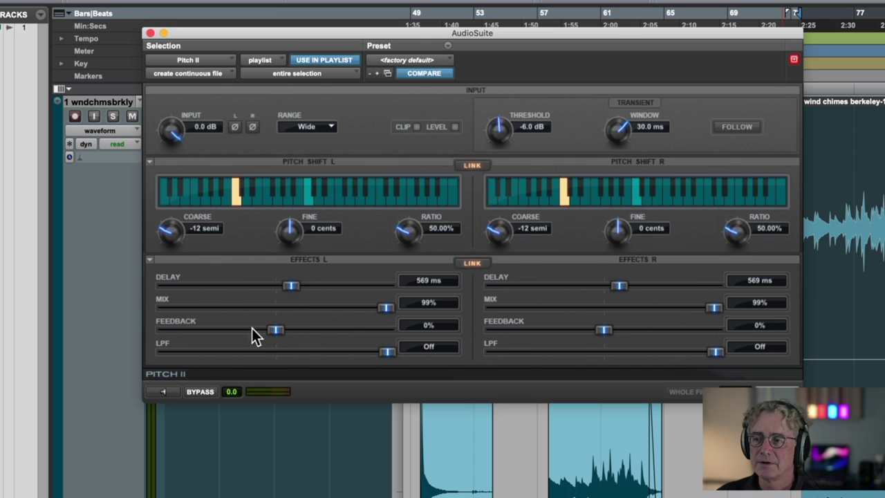
pyautogui.click(164, 391)
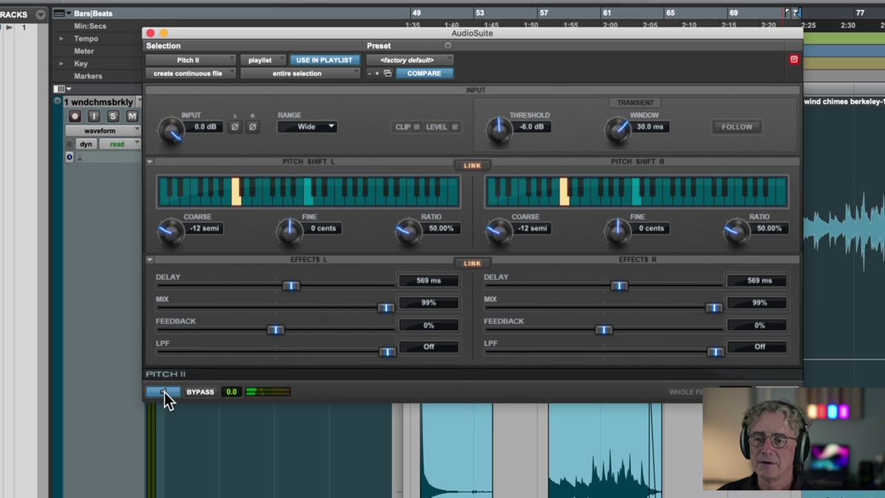
pyautogui.click(164, 392)
# Compare delays of 0 ms and 964 ms in the preview, and return the delay to 0 ms
pyautogui.moveTo(293, 286); pyautogui.dragTo(154, 286)
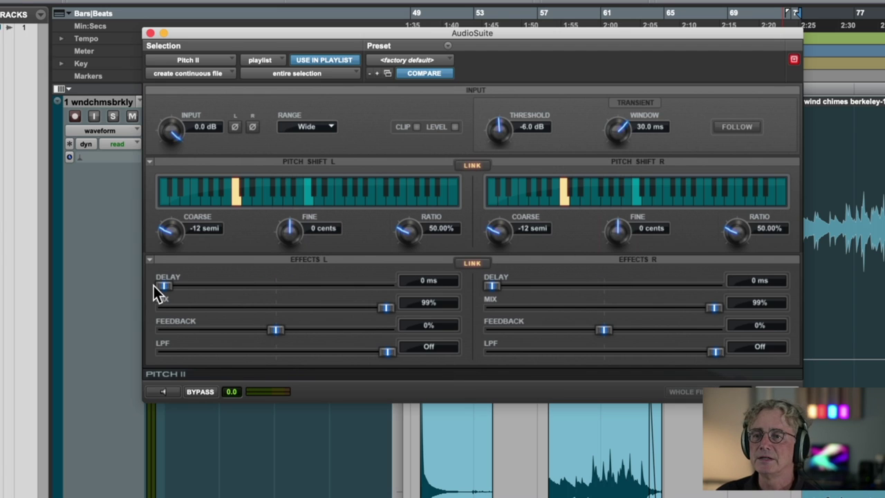
pyautogui.click(164, 391)
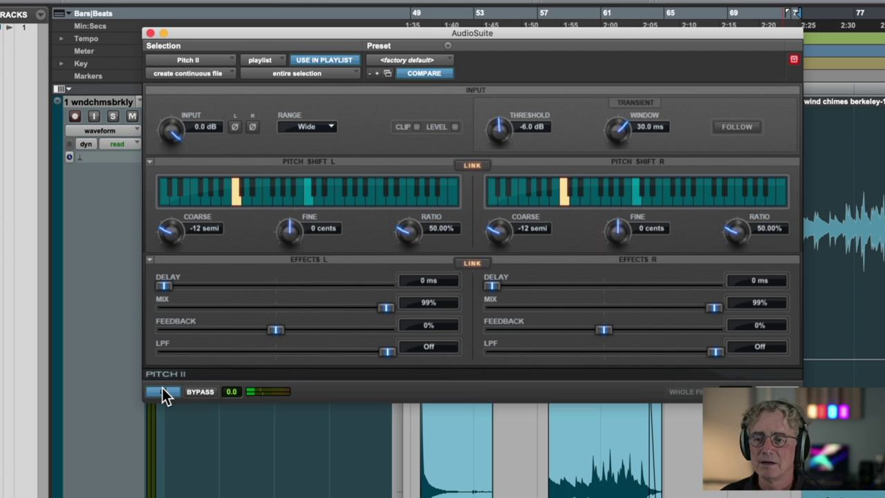
pyautogui.click(164, 390)
pyautogui.moveTo(161, 288); pyautogui.dragTo(376, 288)
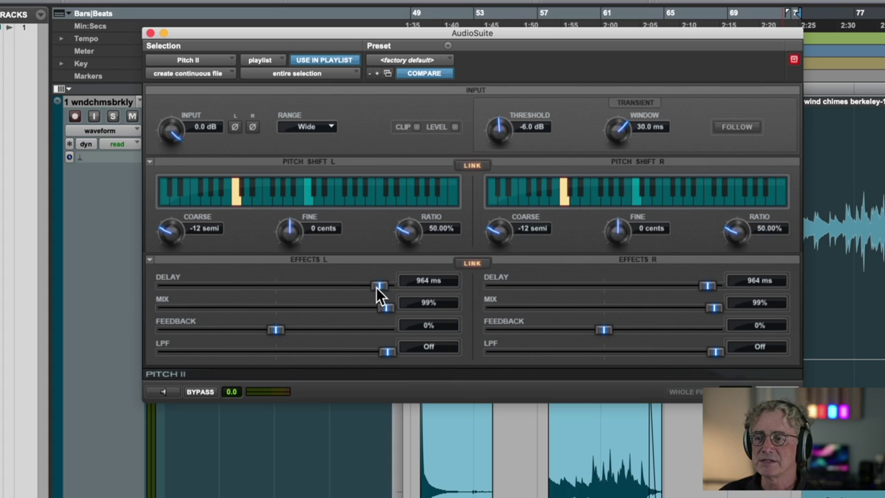
pyautogui.click(160, 390)
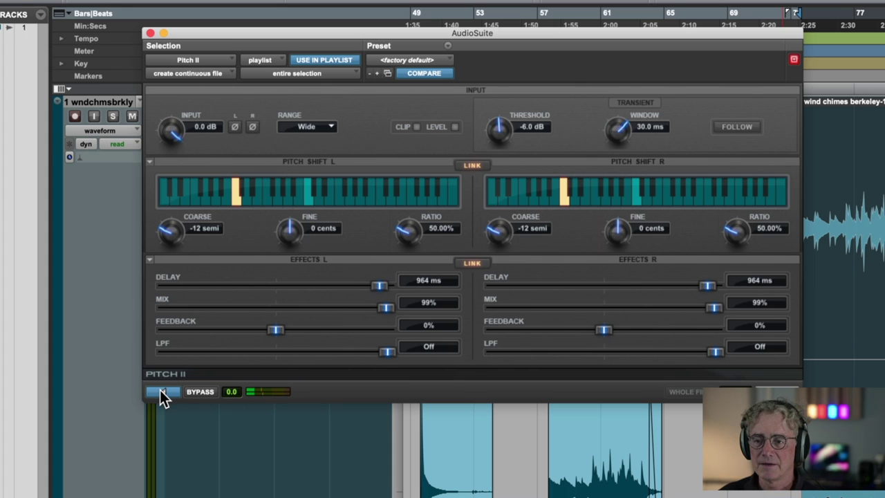
pyautogui.moveTo(380, 286); pyautogui.dragTo(165, 298)
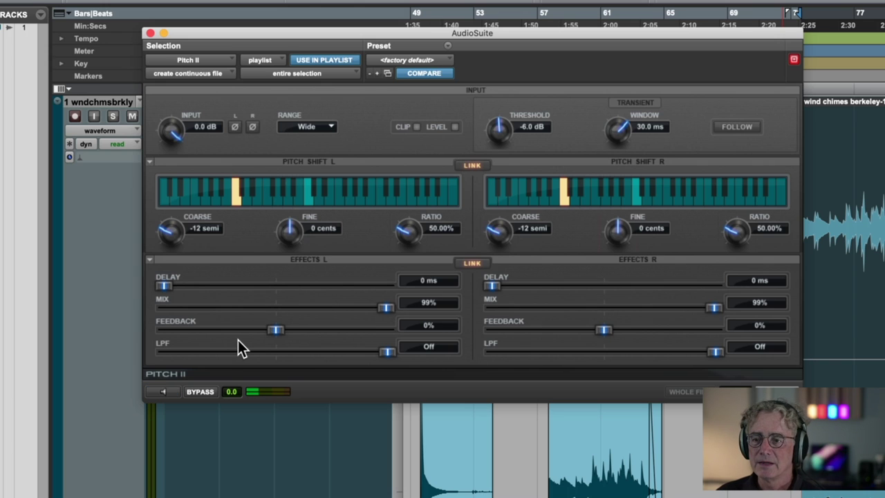
# Preview the pitch shift at a 50% mix, set the mix to 54%, and bypass the effect to compare with the original
pyautogui.moveTo(381, 307); pyautogui.dragTo(272, 310)
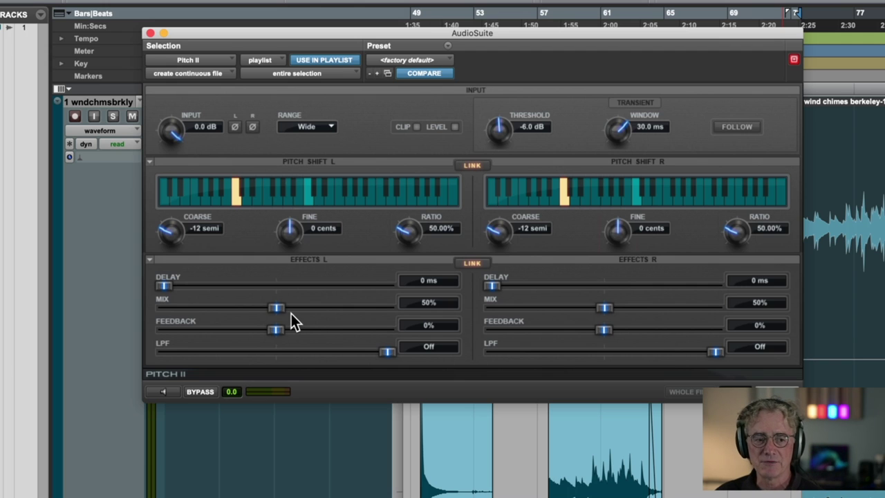
pyautogui.click(169, 390)
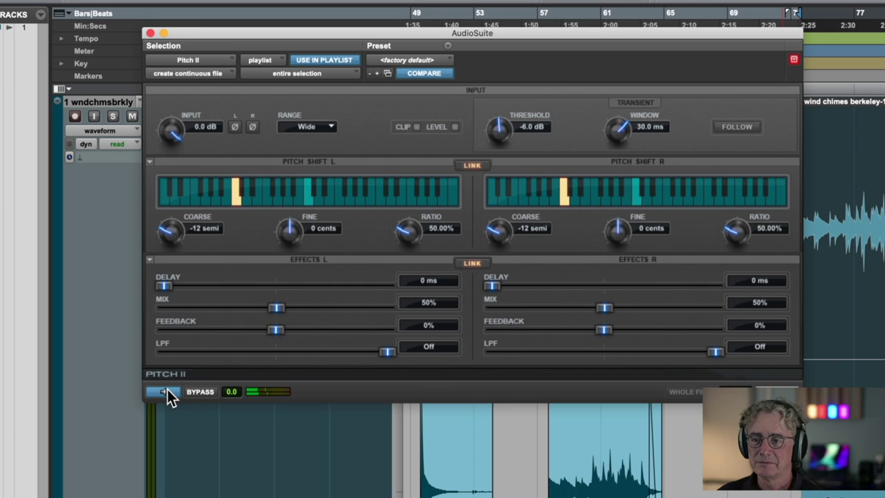
pyautogui.moveTo(275, 306)
pyautogui.mouseDown()
pyautogui.moveTo(160, 319)
pyautogui.moveTo(294, 313)
pyautogui.moveTo(284, 314)
pyautogui.mouseUp()
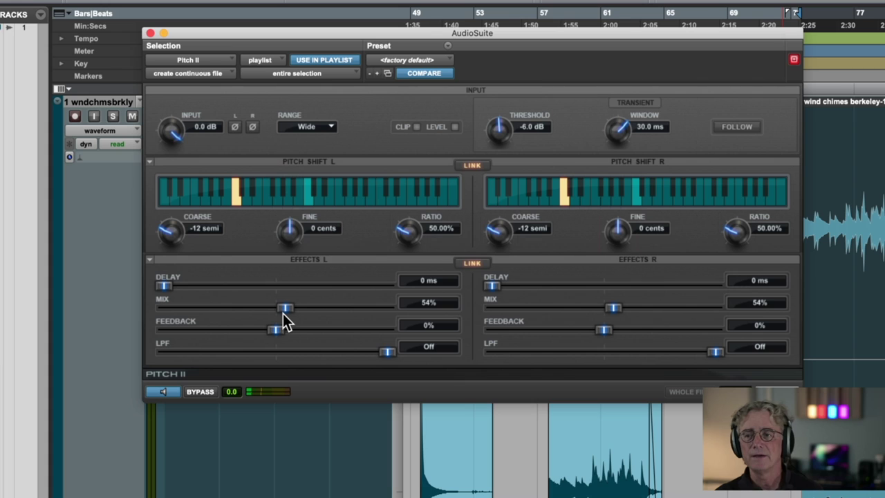
pyautogui.click(204, 393)
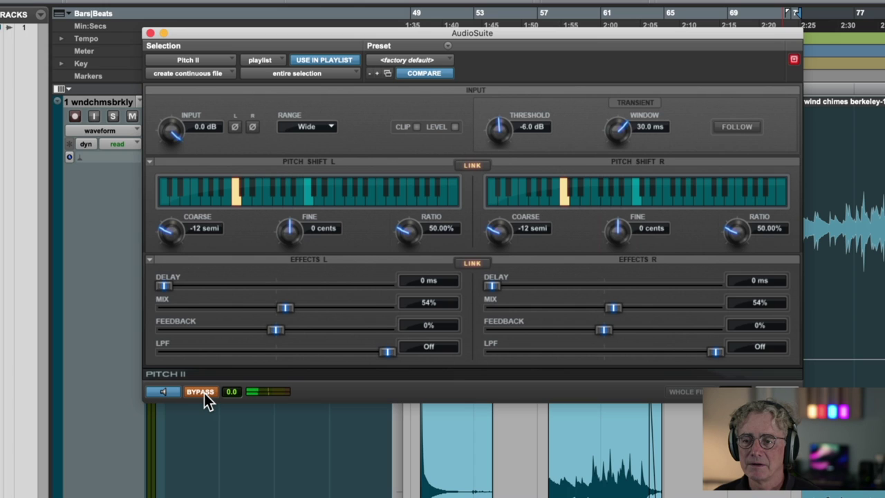
# Turn the bypassed effect back on, set the linked mix to 62%, and preview feedback at 65% and 1%
pyautogui.click(203, 393)
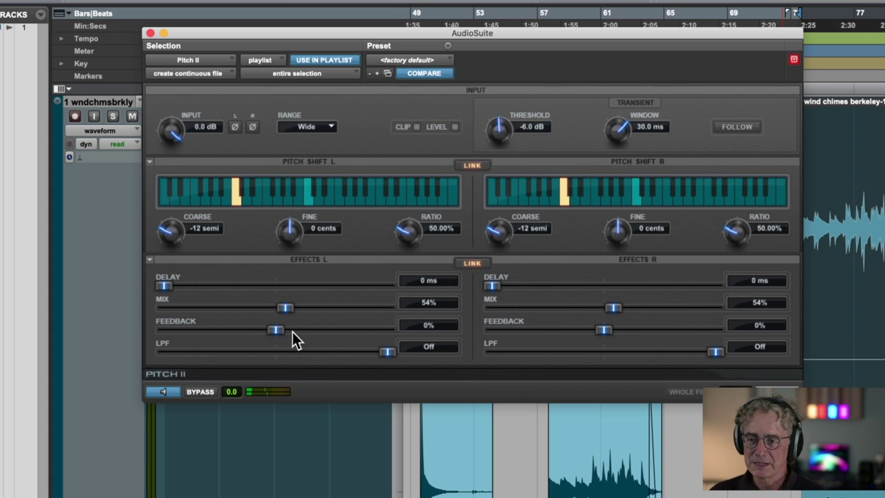
pyautogui.moveTo(287, 309); pyautogui.dragTo(305, 309)
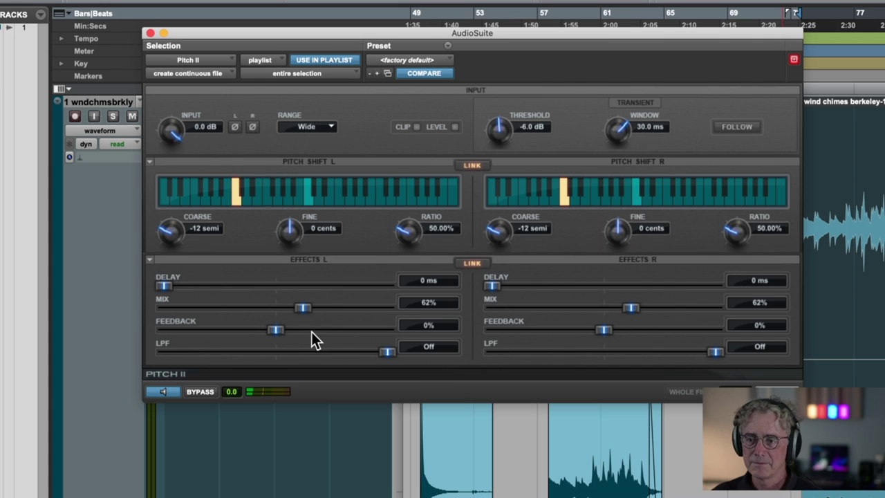
pyautogui.moveTo(273, 330); pyautogui.dragTo(346, 331)
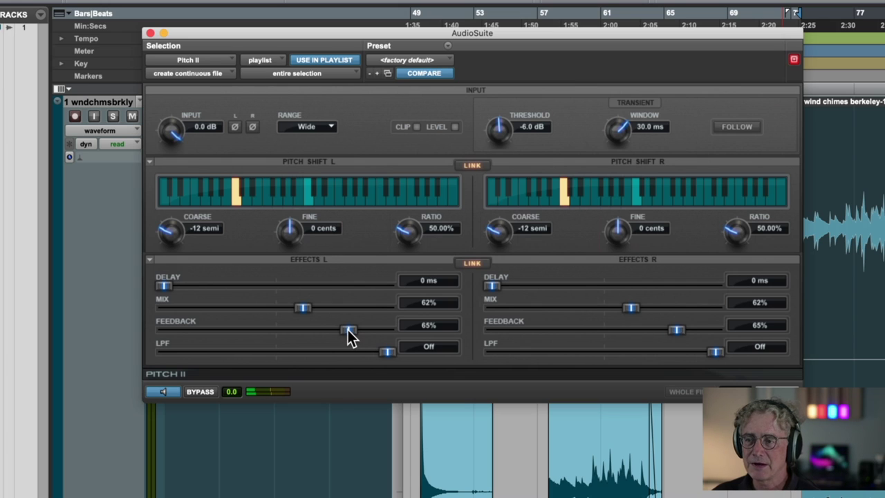
pyautogui.moveTo(346, 330); pyautogui.dragTo(274, 332)
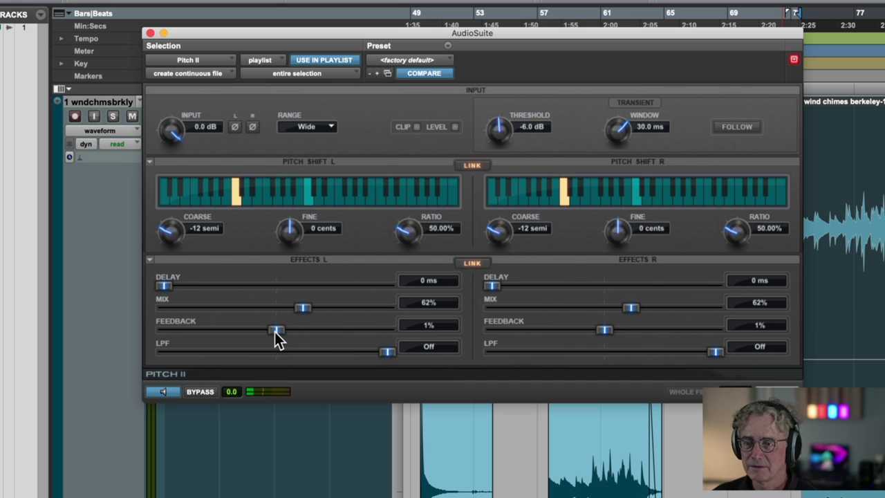
# Set the linked feedback to 59% and the low-pass filter to 2982 Hz, and compare the sound with the effect bypassed
pyautogui.moveTo(270, 331); pyautogui.dragTo(338, 344)
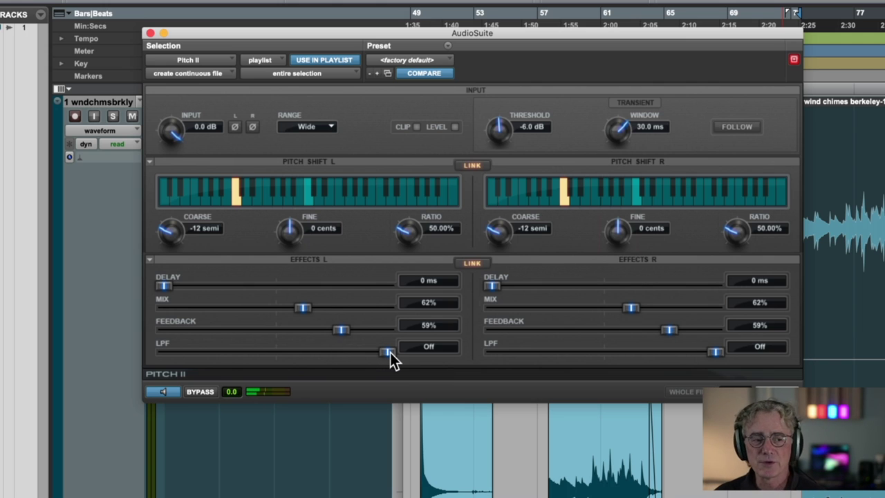
pyautogui.moveTo(390, 352); pyautogui.dragTo(332, 353)
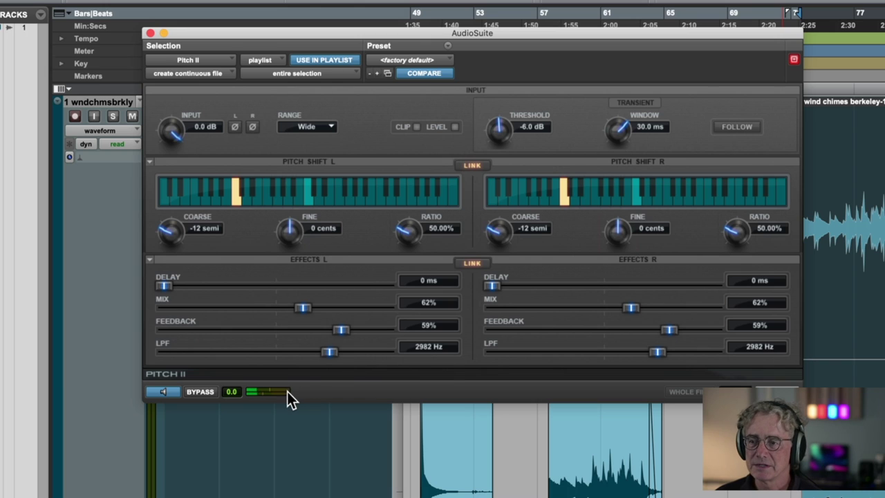
pyautogui.click(202, 392)
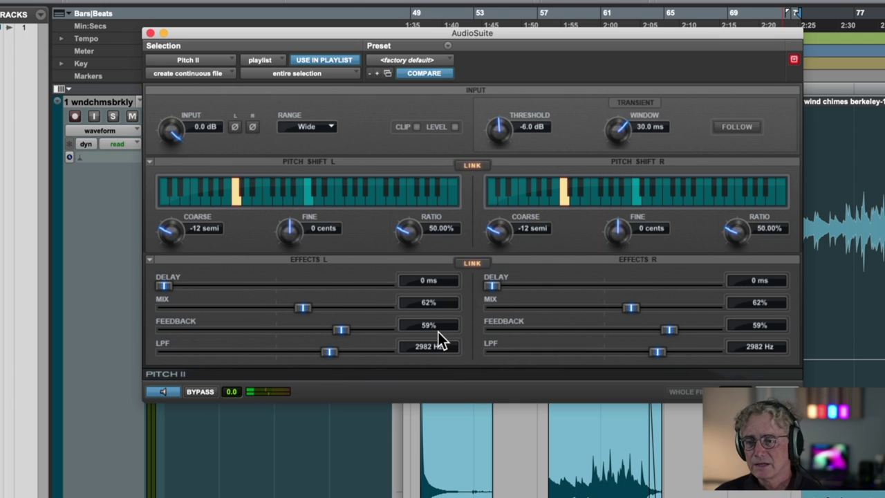
# Unlink the left and right effects and pitch shift controls, trying -24 semitones before returning both coarse shifts to -12 semitones
pyautogui.click(471, 263)
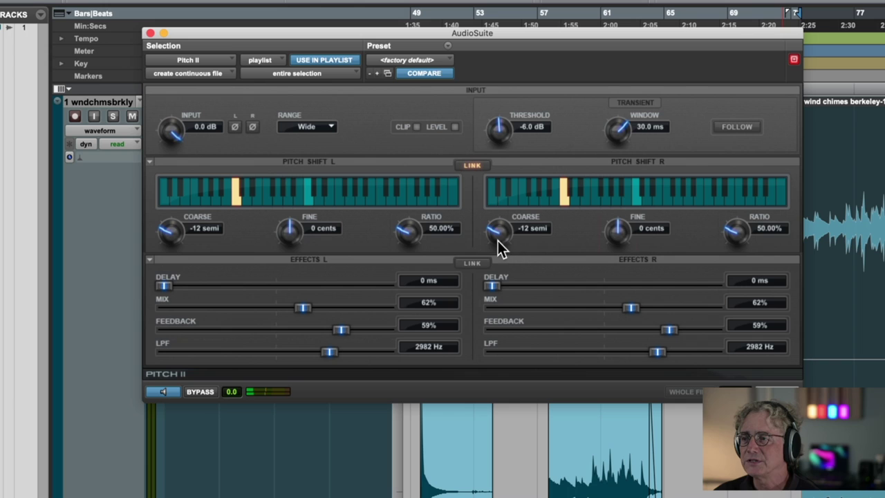
pyautogui.moveTo(497, 232); pyautogui.dragTo(491, 322)
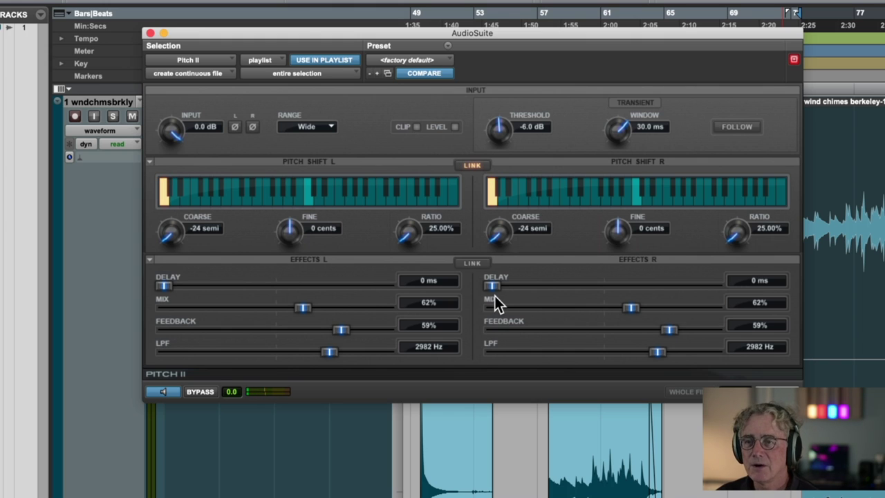
pyautogui.moveTo(497, 239)
pyautogui.mouseDown()
pyautogui.moveTo(499, 219)
pyautogui.moveTo(517, 205)
pyautogui.moveTo(495, 223)
pyautogui.mouseUp()
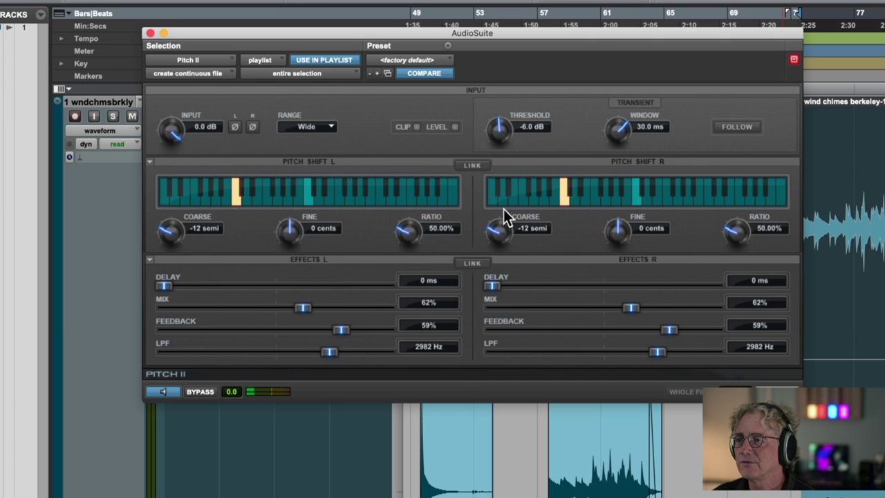
# Try the right channel's coarse pitch at -22 and -24 semitones, and set the left low-pass filter to 3385 Hz
pyautogui.moveTo(497, 234)
pyautogui.mouseDown()
pyautogui.moveTo(487, 309)
pyautogui.moveTo(511, 359)
pyautogui.mouseUp()
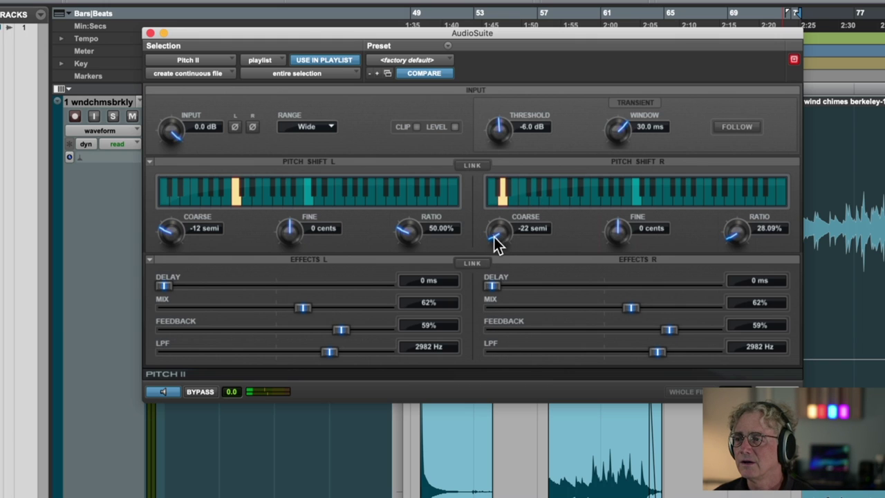
pyautogui.moveTo(493, 235); pyautogui.dragTo(497, 263)
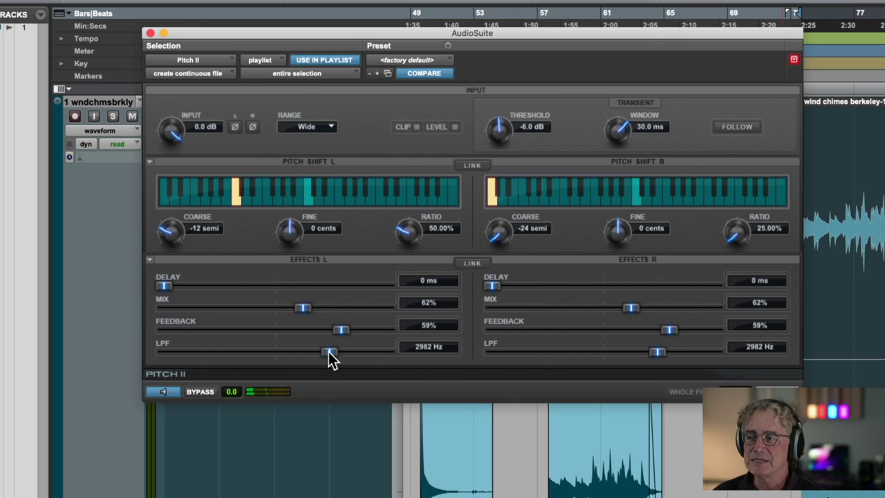
pyautogui.moveTo(329, 351)
pyautogui.mouseDown()
pyautogui.moveTo(319, 350)
pyautogui.moveTo(332, 350)
pyautogui.mouseUp()
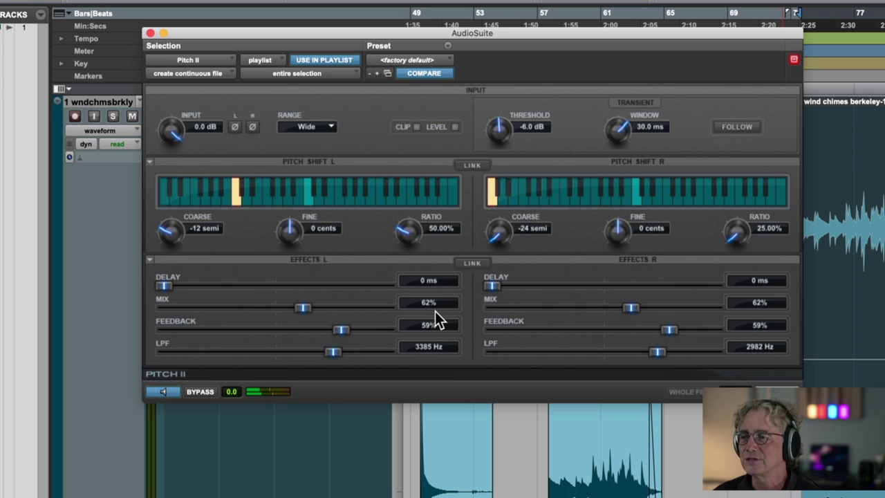
# Compare right-channel coarse pitch shifts of -14, -6 and -18 semitones in the preview
pyautogui.moveTo(493, 237); pyautogui.dragTo(497, 210)
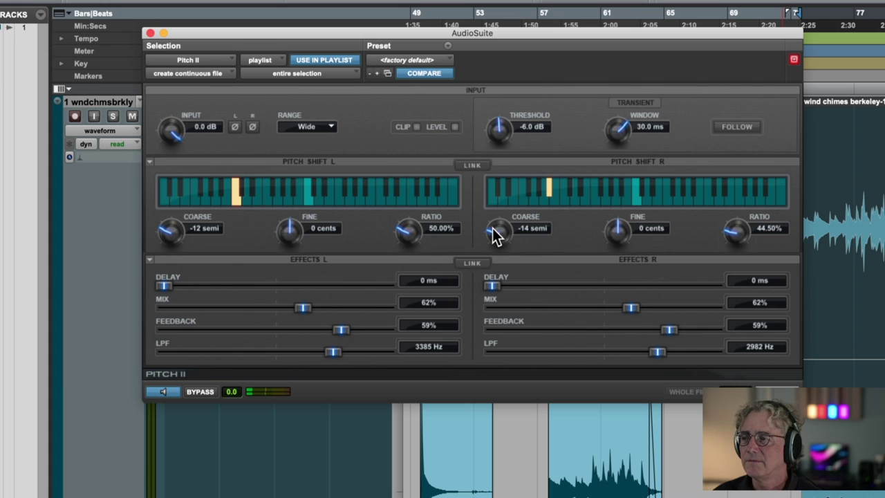
pyautogui.moveTo(494, 232); pyautogui.dragTo(500, 206)
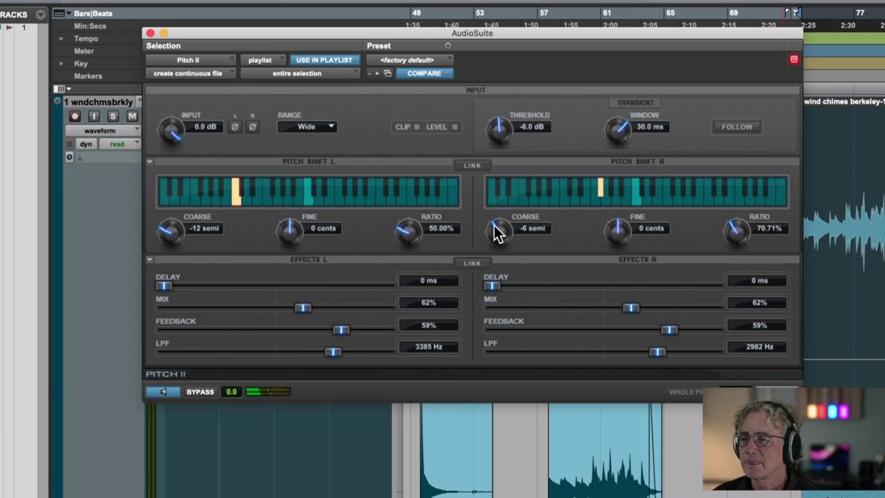
pyautogui.moveTo(490, 229); pyautogui.dragTo(470, 347)
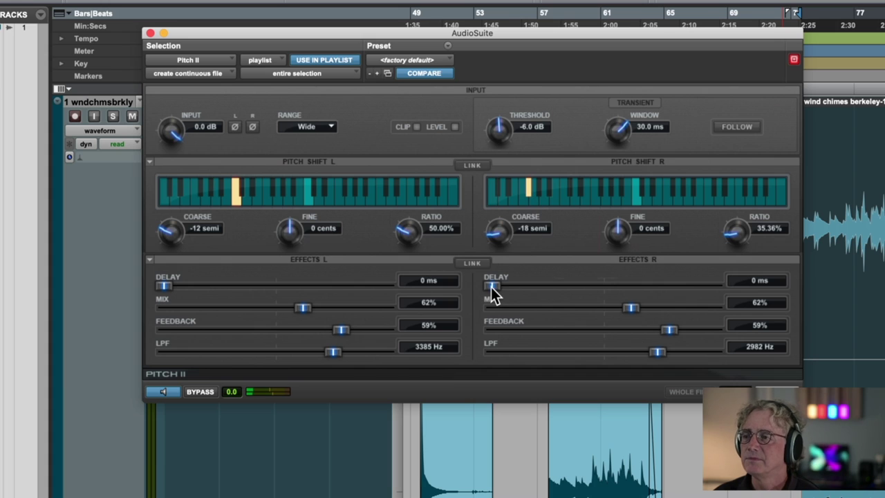
# Try right-channel delays of 171 ms and 957 ms in the preview, and return the delay to 0 ms
pyautogui.moveTo(492, 286); pyautogui.dragTo(531, 284)
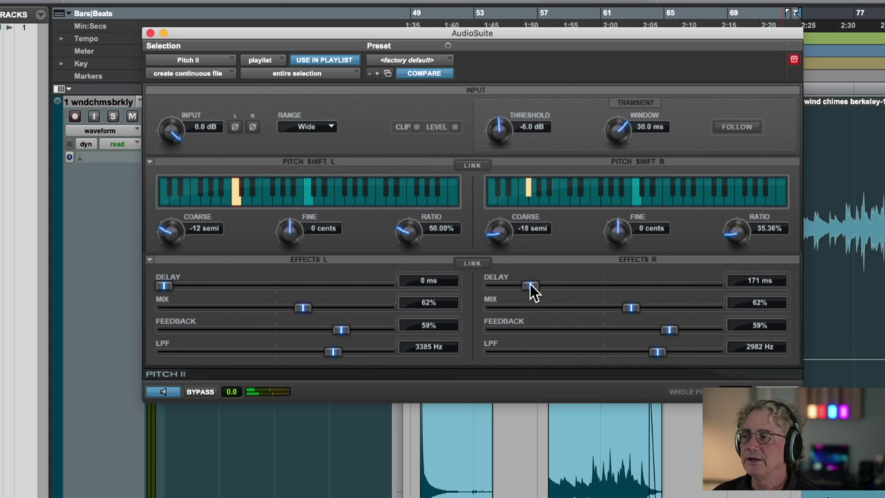
pyautogui.click(168, 388)
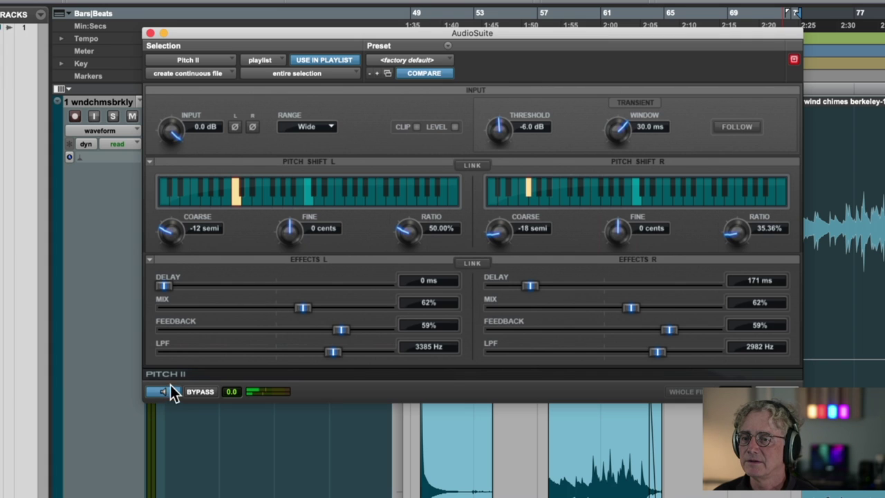
pyautogui.moveTo(546, 286); pyautogui.dragTo(700, 287)
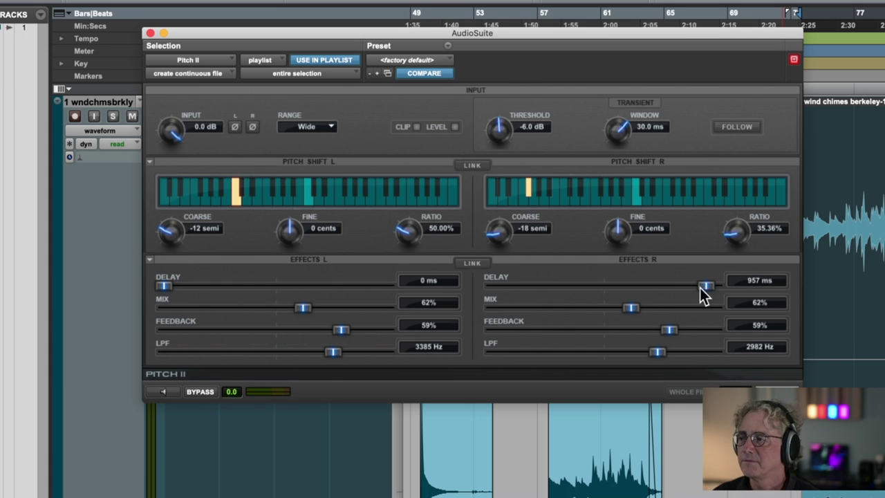
pyautogui.click(161, 391)
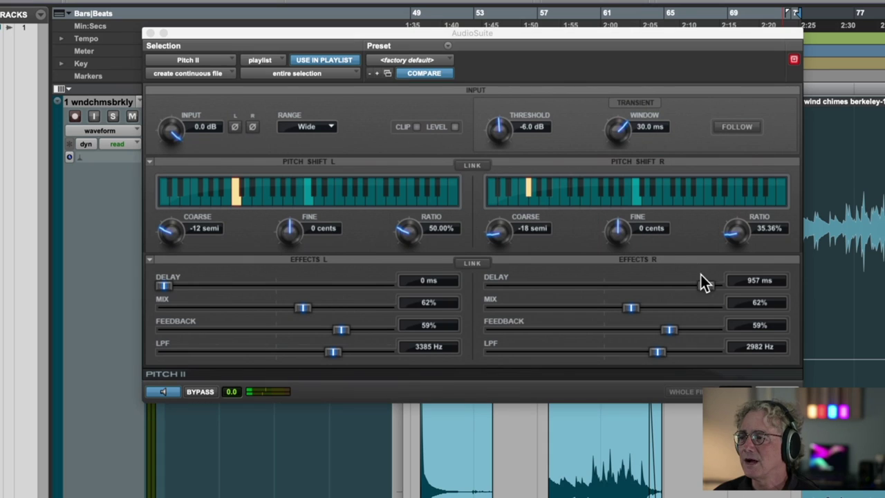
pyautogui.moveTo(700, 274); pyautogui.dragTo(481, 290)
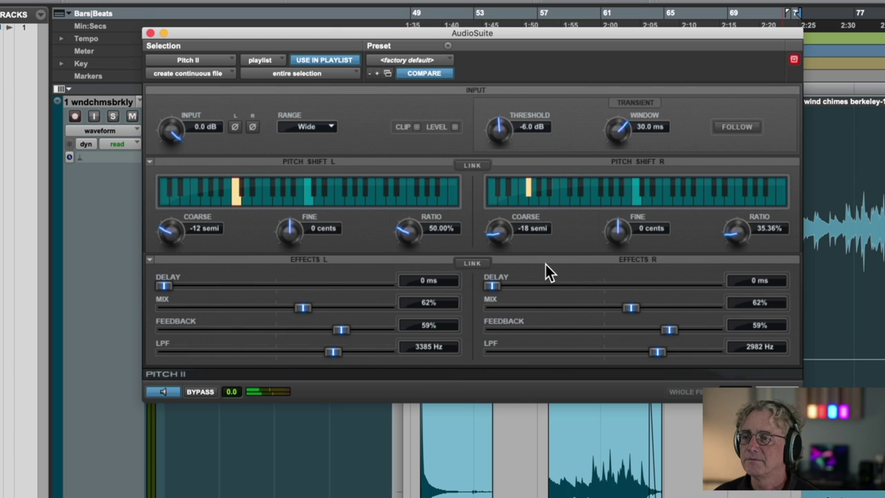
# Set the right channel's coarse pitch to -12 semitones and the mix to 69% on both channels
pyautogui.click(474, 265)
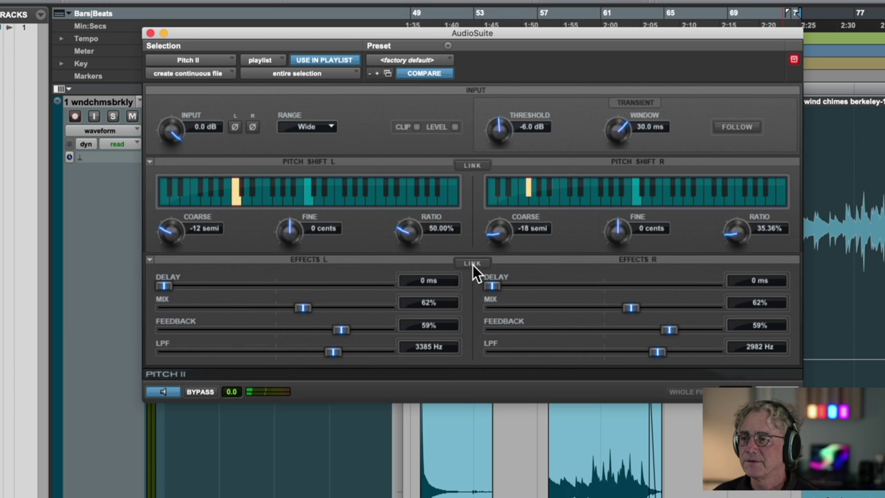
pyautogui.click(474, 165)
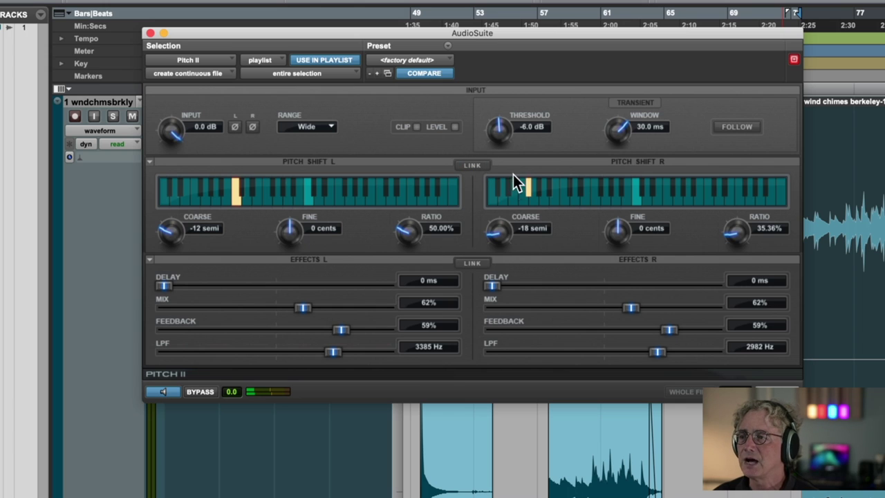
pyautogui.moveTo(485, 237)
pyautogui.mouseDown()
pyautogui.moveTo(496, 220)
pyautogui.moveTo(491, 233)
pyautogui.mouseUp()
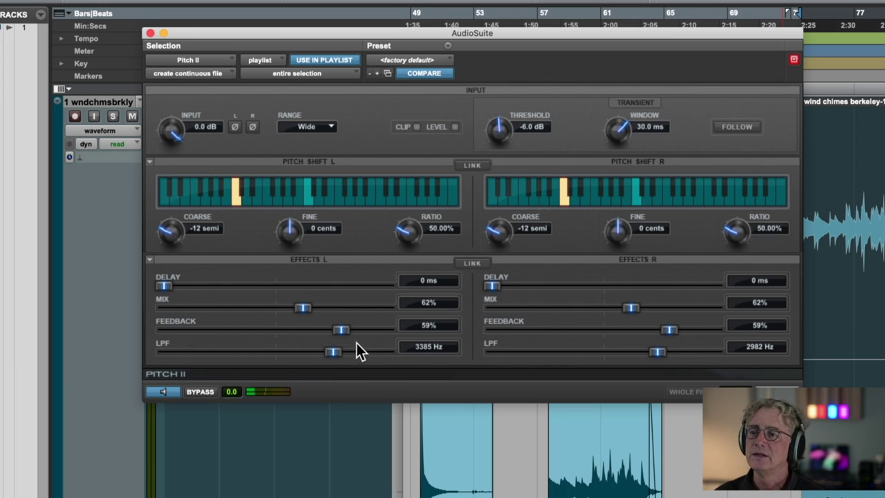
pyautogui.moveTo(305, 309); pyautogui.dragTo(319, 309)
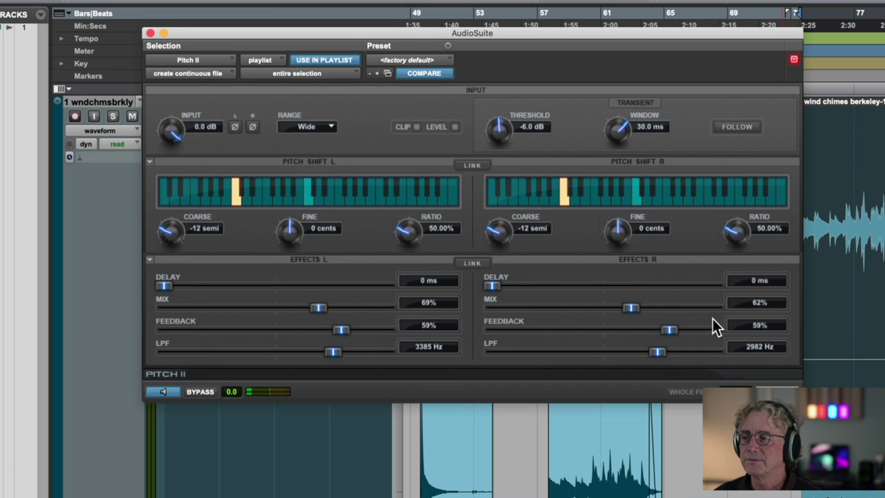
pyautogui.moveTo(635, 307)
pyautogui.mouseDown()
pyautogui.moveTo(654, 306)
pyautogui.moveTo(646, 309)
pyautogui.mouseUp()
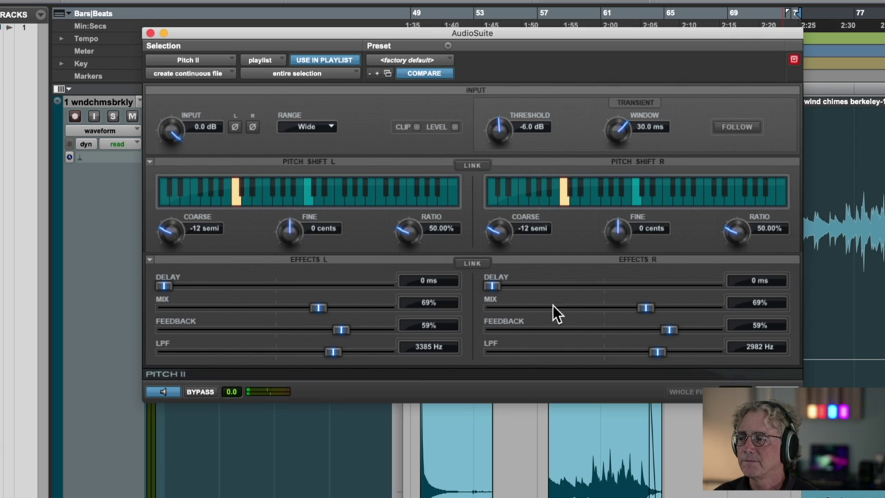
# Relink the left and right effects, try the low-pass filter at 5206 Hz, and set it to 3940 Hz with a 78% mix
pyautogui.click(476, 264)
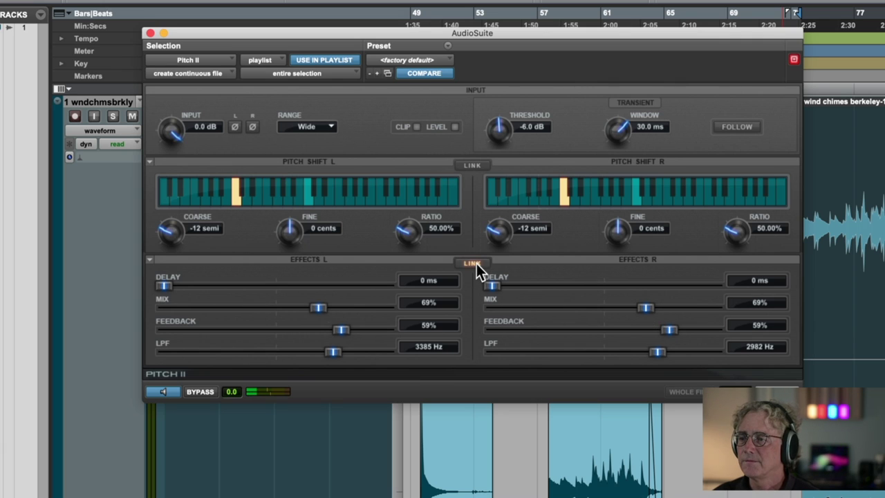
pyautogui.moveTo(334, 352)
pyautogui.mouseDown()
pyautogui.moveTo(282, 352)
pyautogui.moveTo(346, 347)
pyautogui.mouseUp()
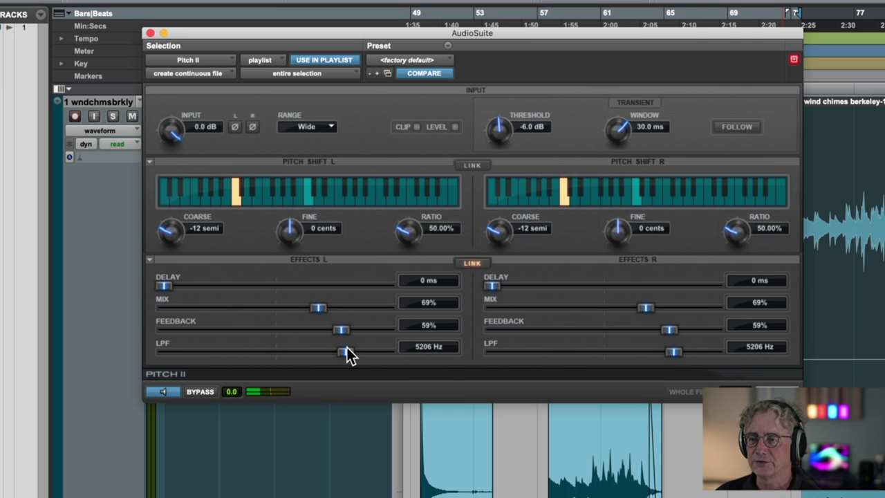
pyautogui.moveTo(346, 347); pyautogui.dragTo(338, 350)
pyautogui.moveTo(318, 307); pyautogui.dragTo(338, 308)
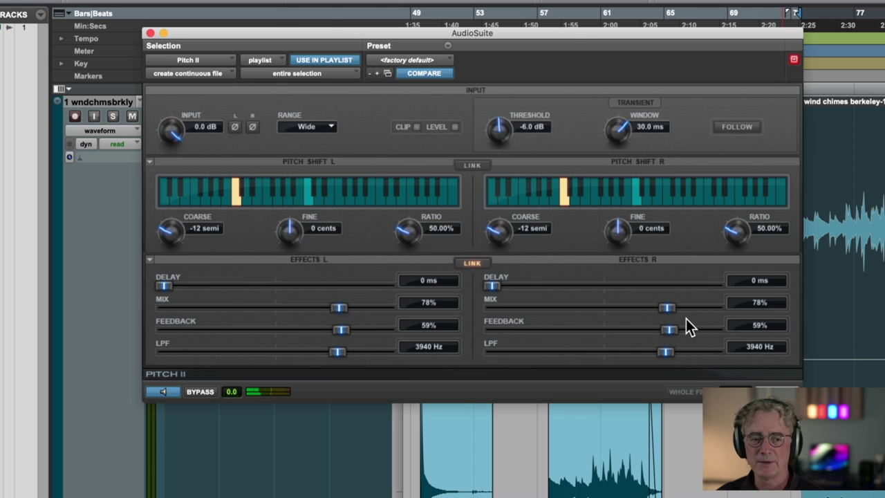
# Stop the preview, render the Pitch II effect onto the selected wind chimes clip, and play the result while closing the effect window
pyautogui.moveTo(573, 34); pyautogui.dragTo(439, 32)
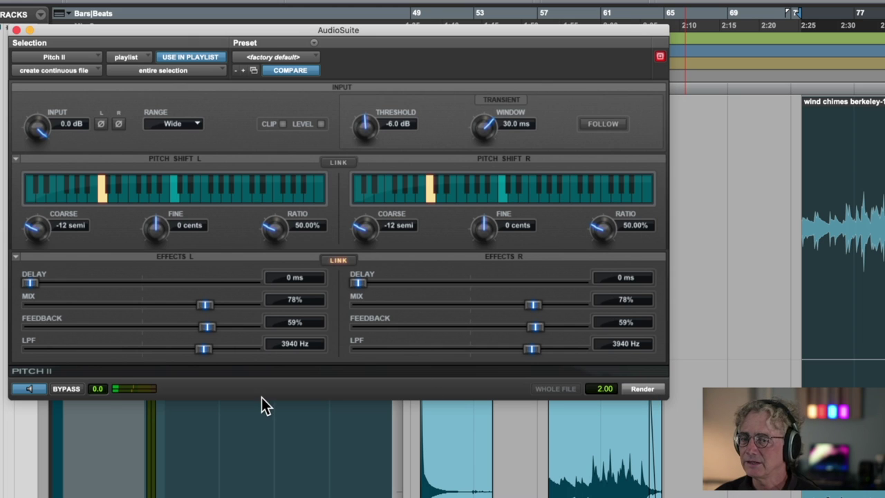
pyautogui.click(27, 388)
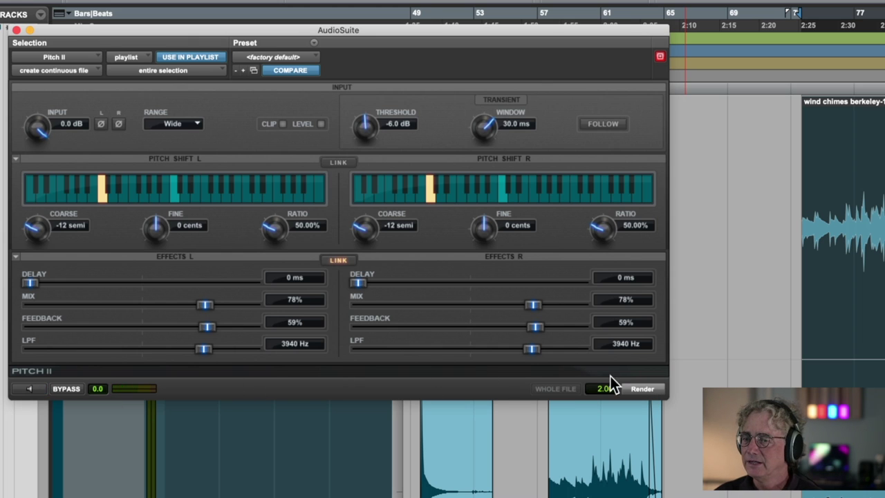
pyautogui.click(637, 388)
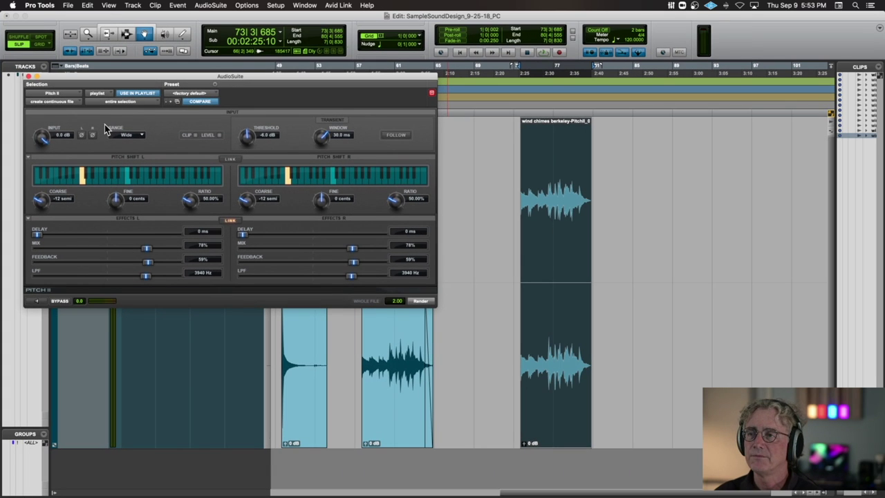
pyautogui.press('space')
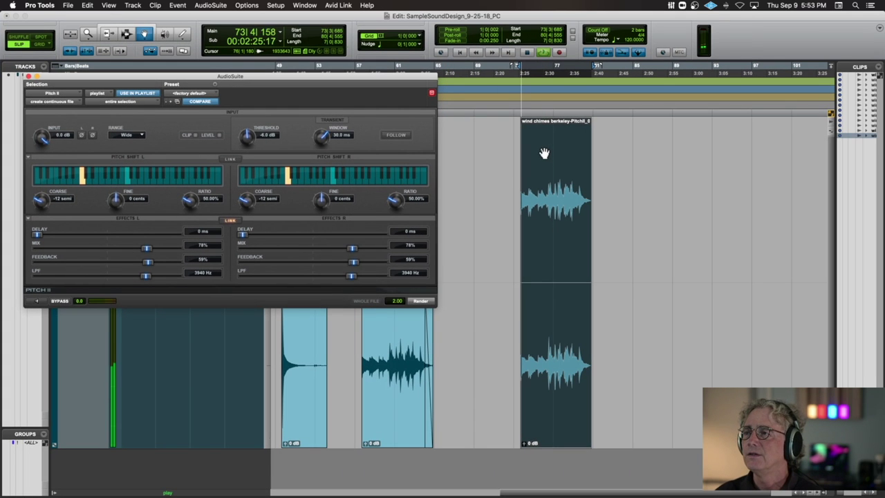
pyautogui.click(29, 77)
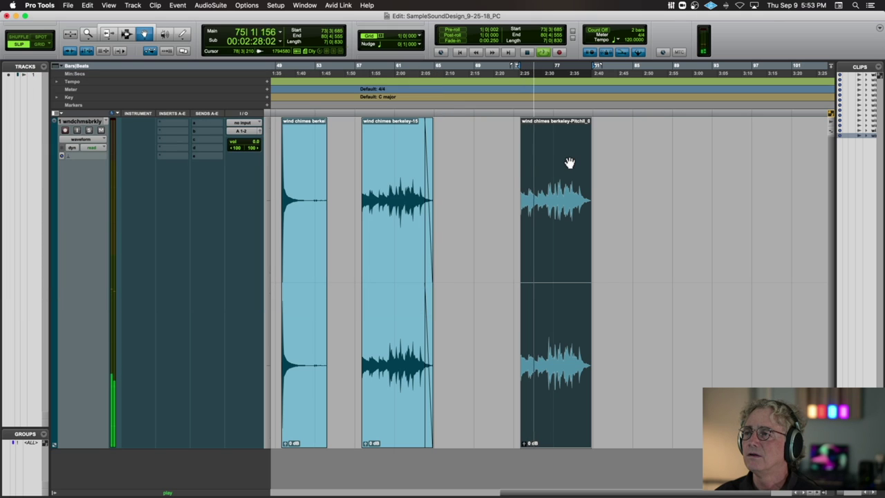
# Rename the rendered wind chimes clip as WindChimesBerkPitch and play it back
pyautogui.doubleClick(549, 163)
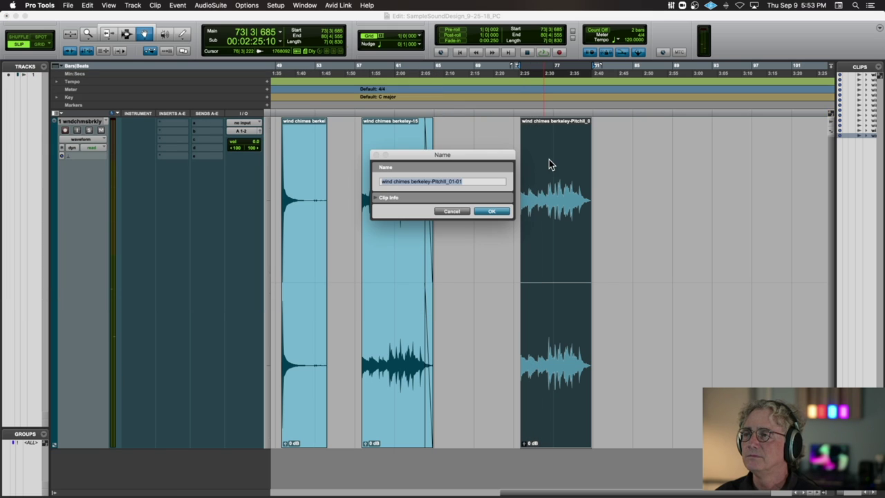
pyautogui.click(430, 182)
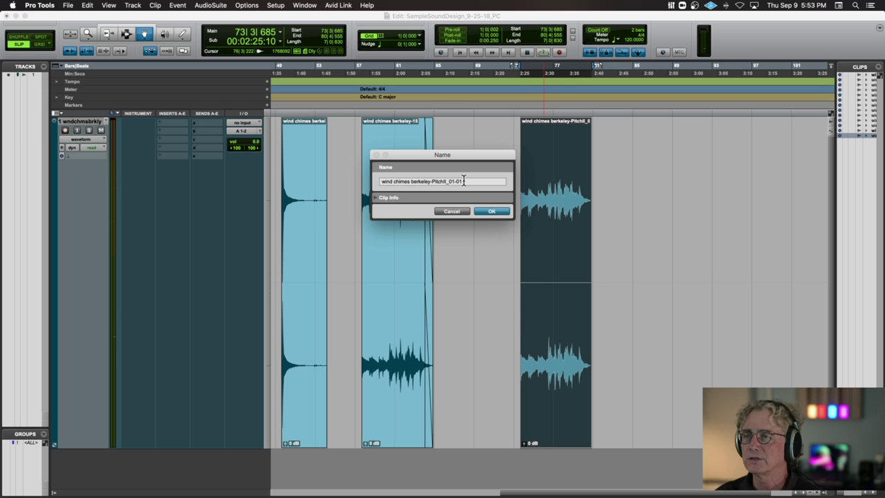
pyautogui.moveTo(463, 182); pyautogui.dragTo(374, 180)
pyautogui.write('WindChimesBerPitch')
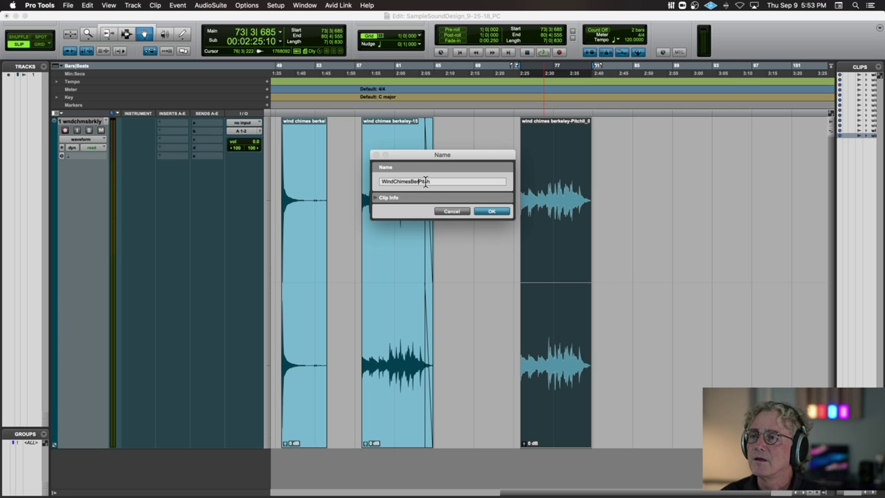
pyautogui.write('k')
pyautogui.press('Return')
pyautogui.press('space')
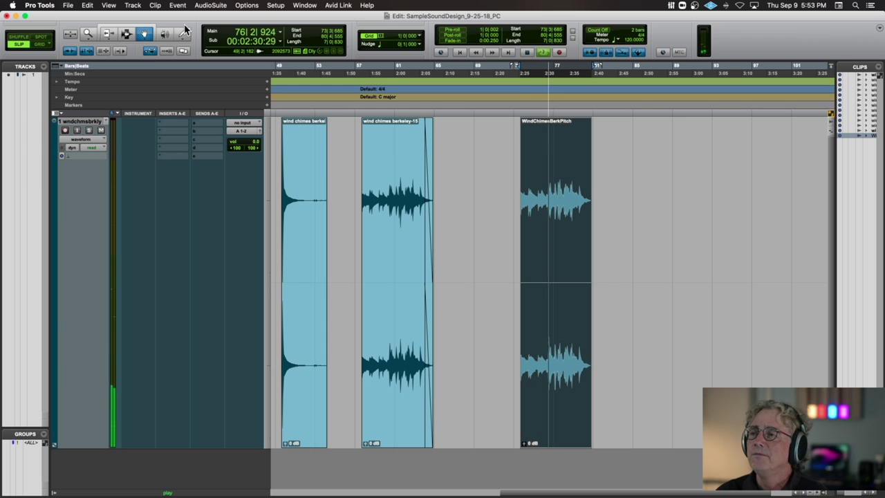
pyautogui.press('space')
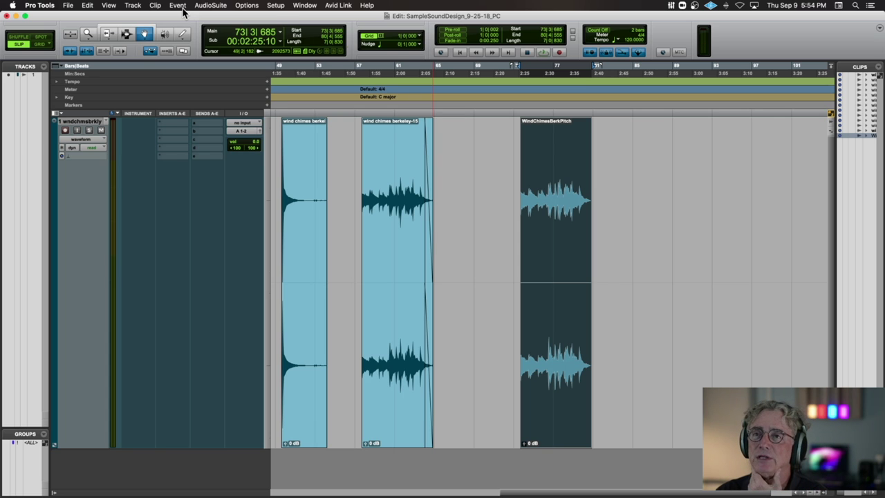
# Try the EQ3 1-Band effect on the WindChimesBerkPitch clip as a 6 dB/oct low-pass filter at 5.16 kHz
pyautogui.click(179, 5)
pyautogui.moveTo(208, 5)
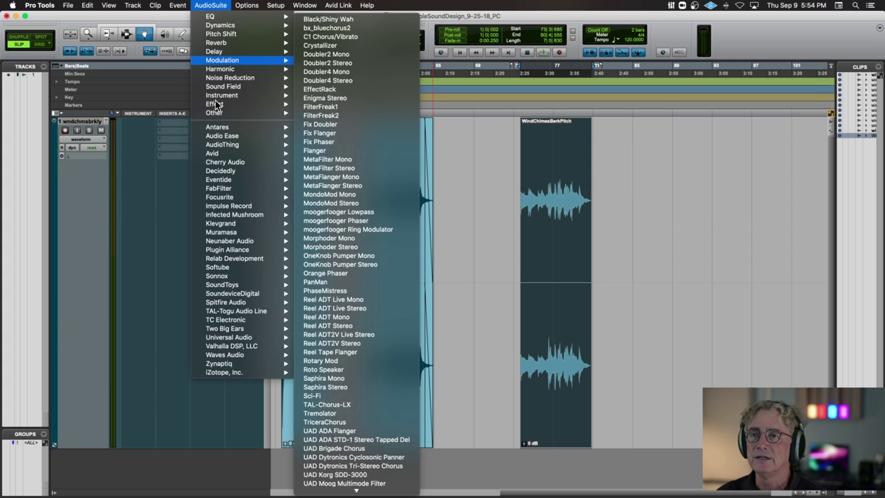
pyautogui.moveTo(223, 153)
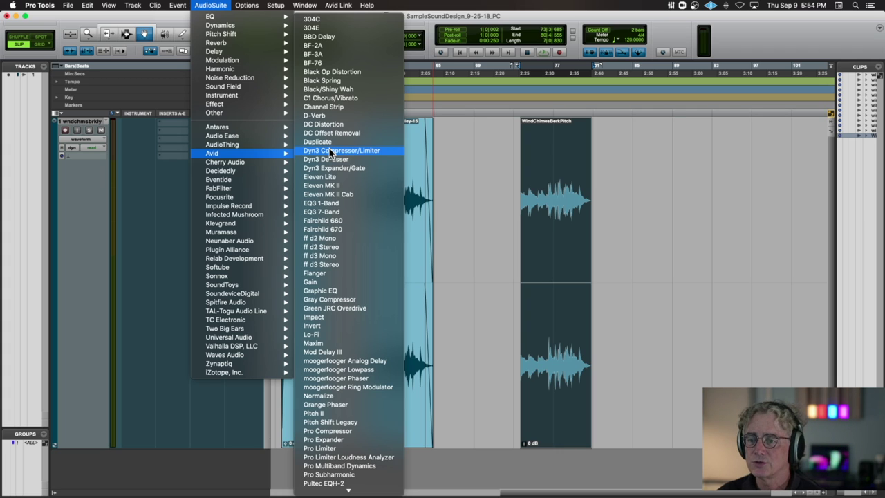
pyautogui.click(335, 203)
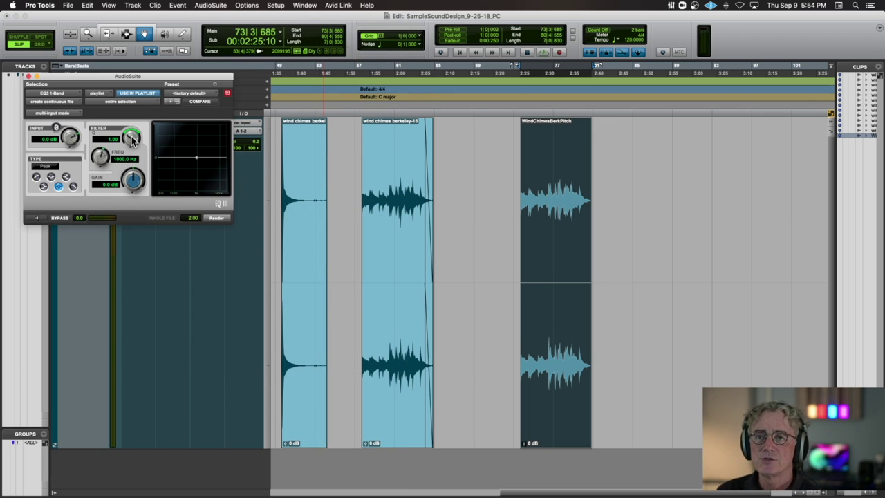
pyautogui.moveTo(101, 162); pyautogui.dragTo(102, 139)
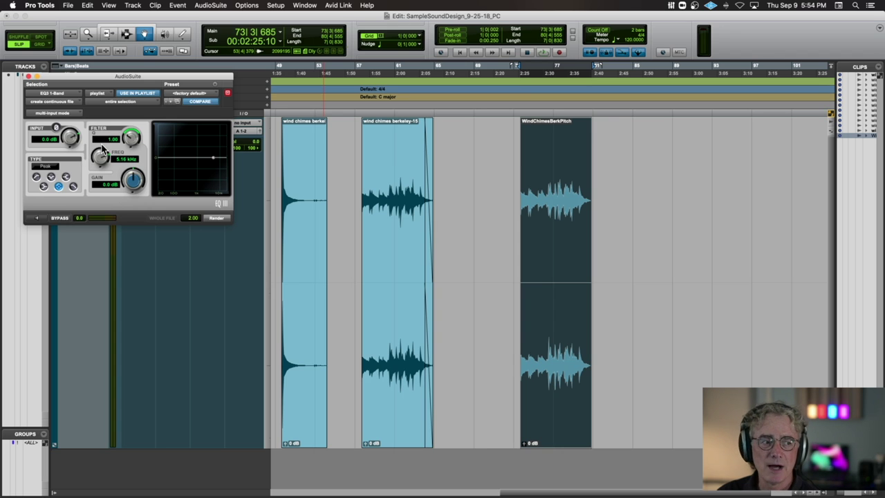
pyautogui.moveTo(132, 77); pyautogui.dragTo(408, 133)
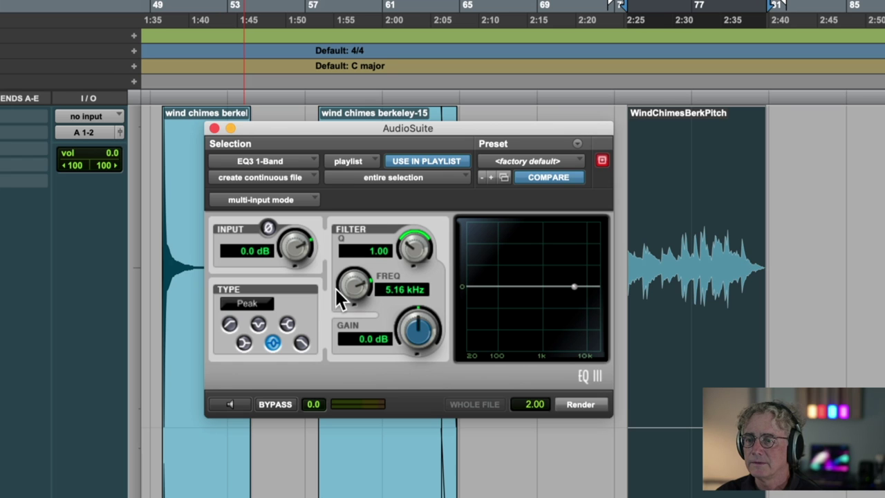
pyautogui.click(301, 342)
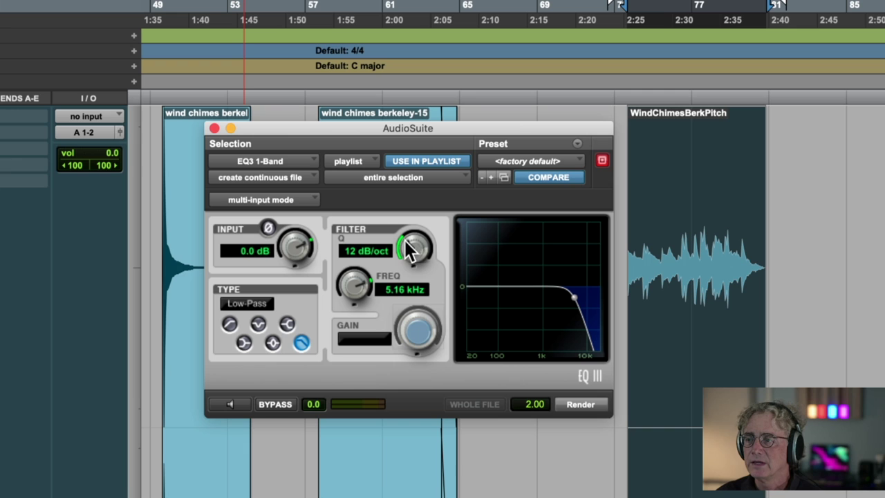
pyautogui.moveTo(403, 255); pyautogui.dragTo(391, 294)
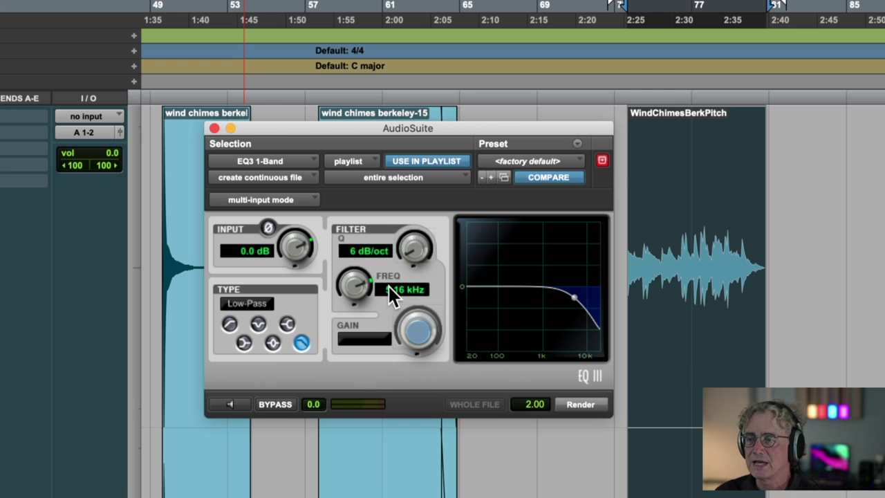
# Preview the low-pass filter down to 886.1 Hz, render it onto the WindChimesBerkPitch clip, and undo the render
pyautogui.click(233, 405)
pyautogui.moveTo(354, 279); pyautogui.dragTo(325, 341)
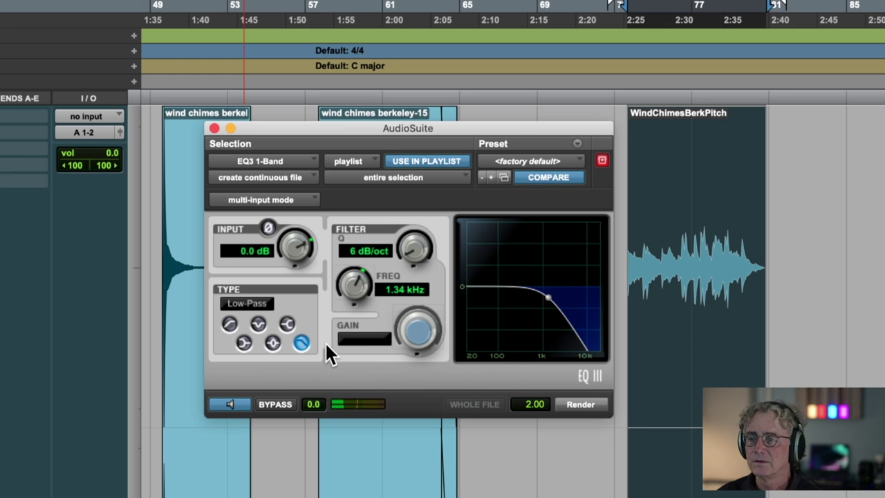
pyautogui.moveTo(354, 280); pyautogui.dragTo(327, 313)
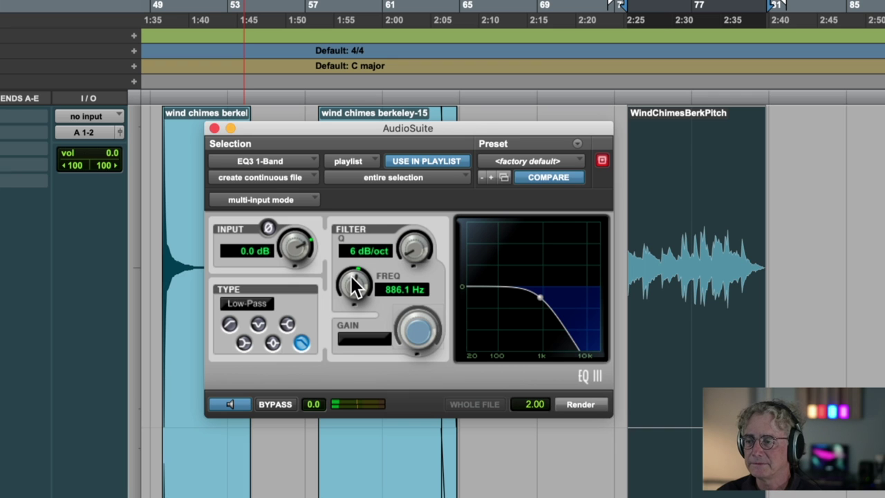
pyautogui.click(580, 405)
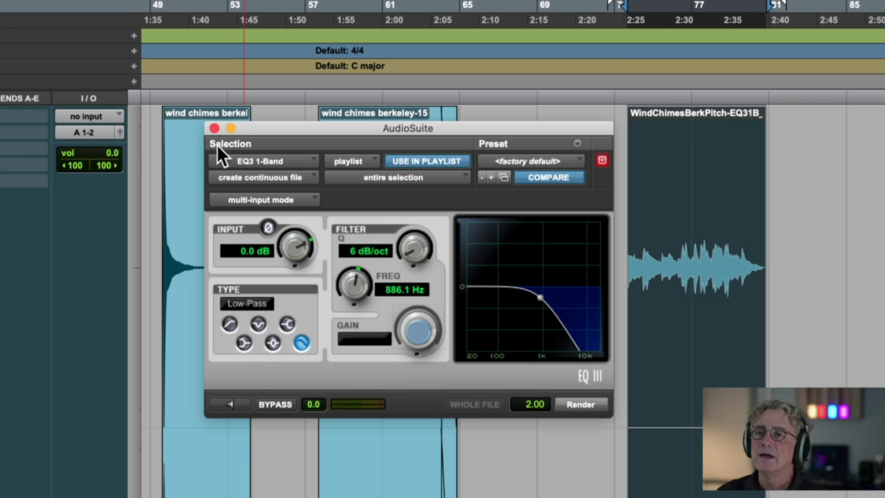
pyautogui.click(215, 128)
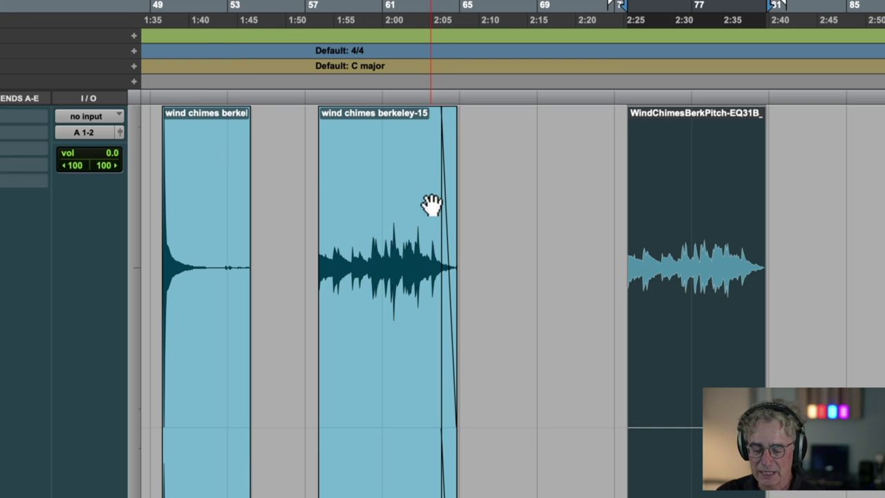
pyautogui.hotkey('ctrl', 'z')
# Duplicate the WindChimesBerkPitch clip and place the copy a short gap after the original, at about bar 82
pyautogui.click(655, 214)
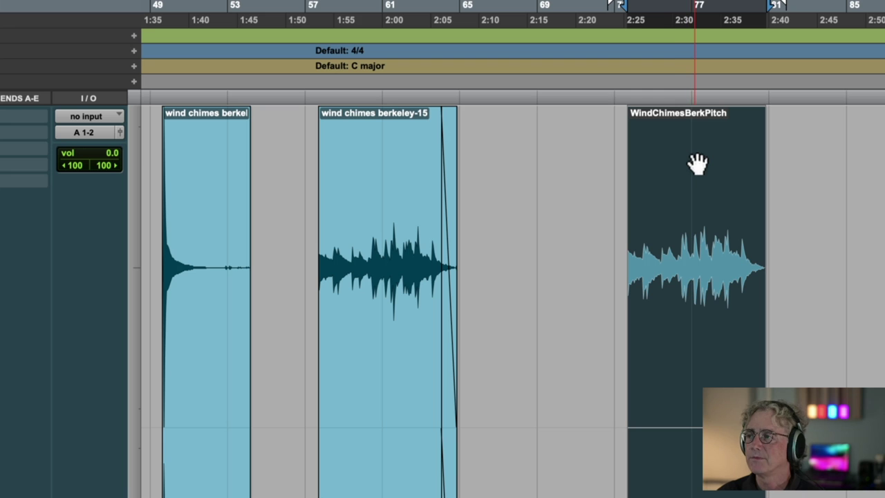
pyautogui.press('super+d')
pyautogui.moveTo(778, 172)
pyautogui.mouseDown()
pyautogui.moveTo(806, 169)
pyautogui.moveTo(795, 172)
pyautogui.mouseUp()
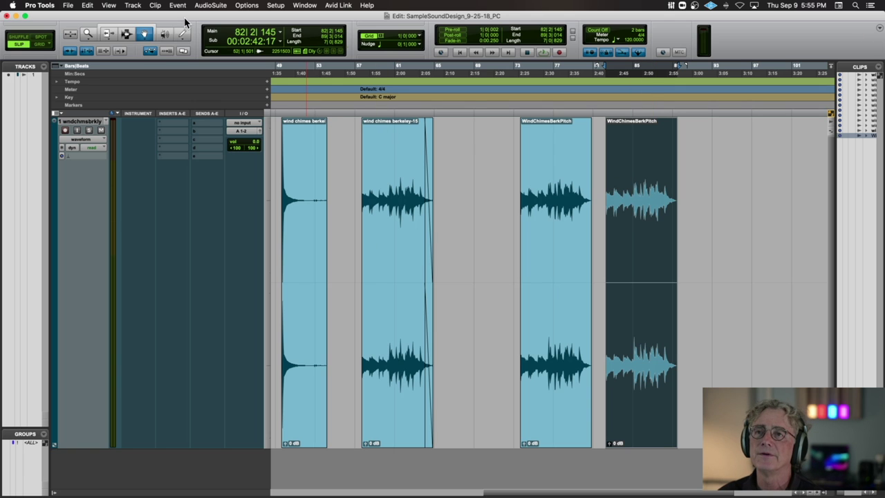
# Set up EQ3 1-Band for the duplicated clip as a low-pass filter at 3.72 kHz with a 6 dB/oct slope
pyautogui.click(204, 5)
pyautogui.moveTo(200, 20)
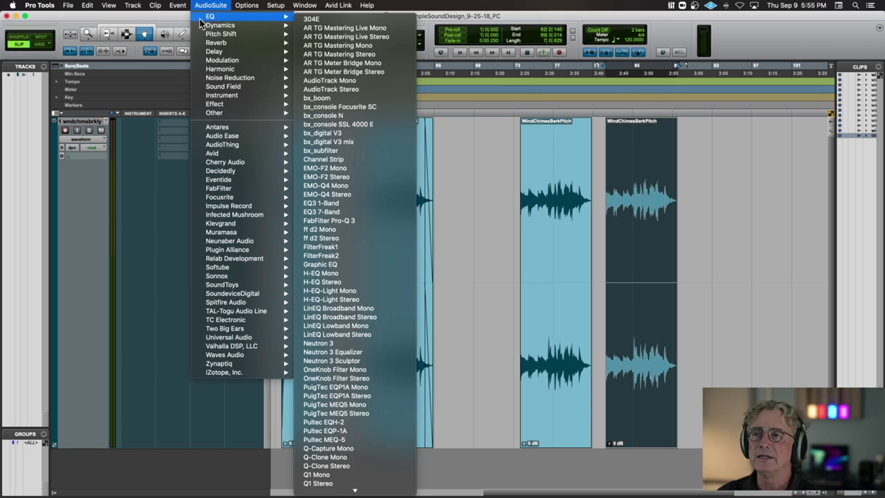
pyautogui.click(344, 203)
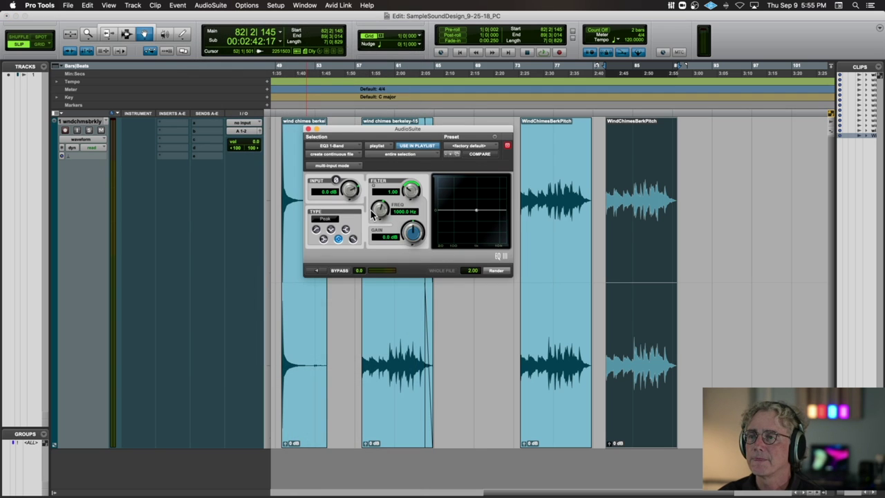
pyautogui.moveTo(384, 211); pyautogui.dragTo(384, 192)
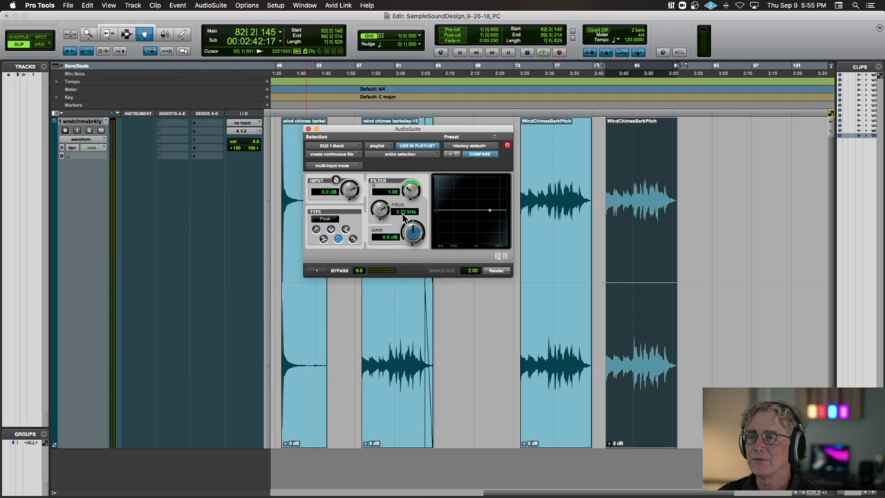
pyautogui.click(352, 239)
pyautogui.moveTo(411, 193); pyautogui.dragTo(410, 199)
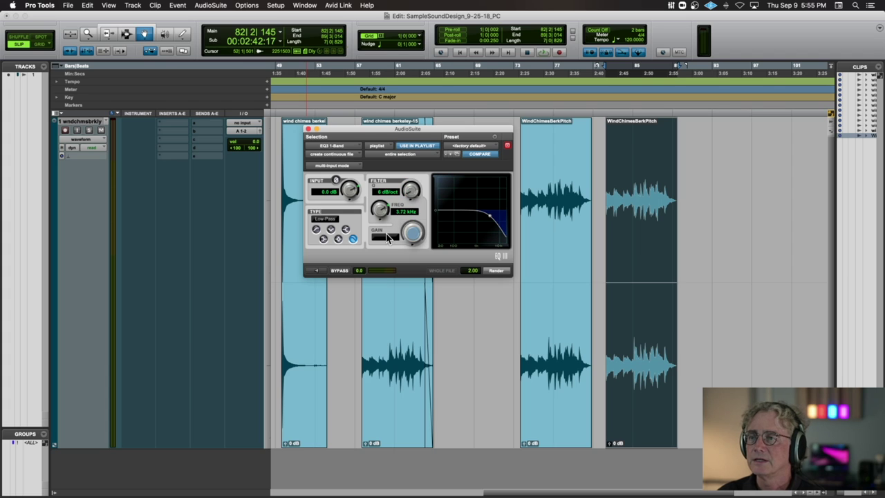
# Preview the filter, lower its cutoff to 2.14 kHz, and render it onto the duplicated clip
pyautogui.click(315, 269)
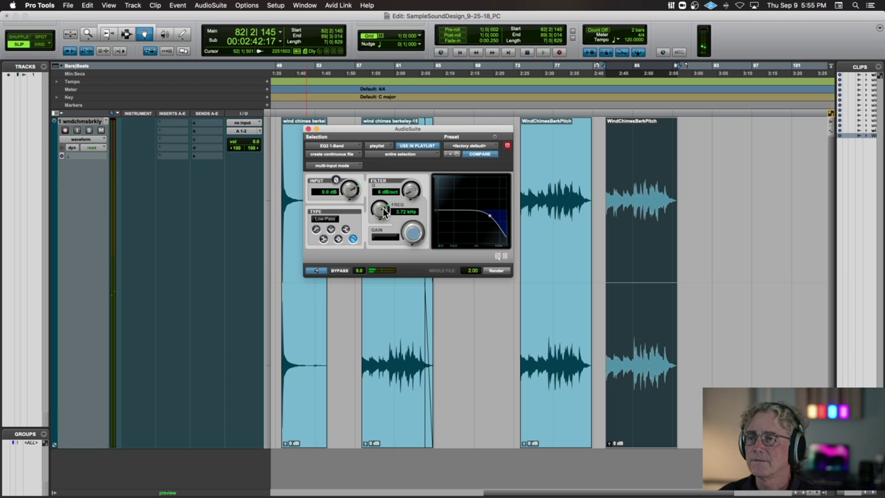
pyautogui.moveTo(380, 211); pyautogui.dragTo(367, 232)
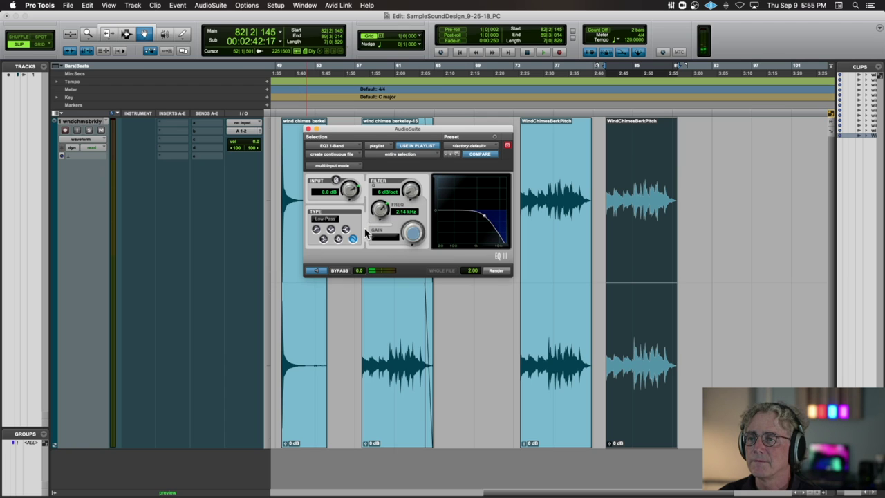
pyautogui.click(499, 272)
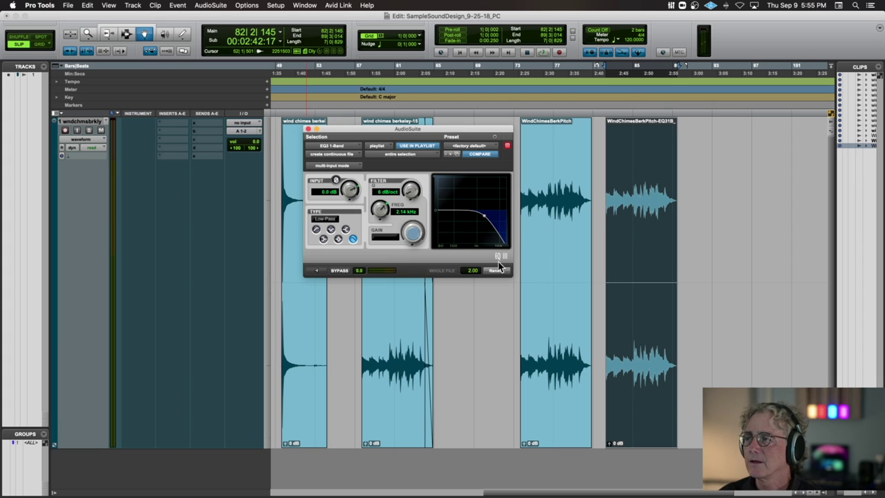
# Rename the filtered duplicate as WindChimesBerkPitchLPF and close the effect window
pyautogui.doubleClick(647, 190)
pyautogui.click(477, 183)
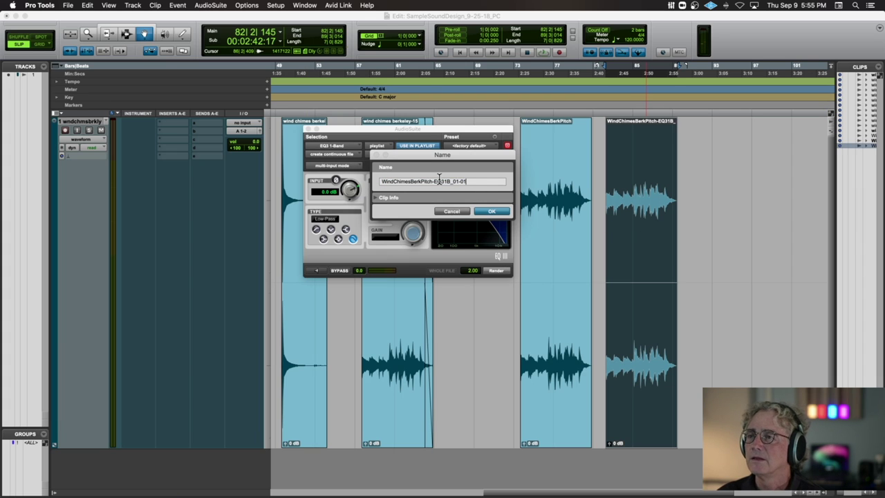
pyautogui.moveTo(432, 181); pyautogui.dragTo(495, 180)
pyautogui.press('BackSpace')
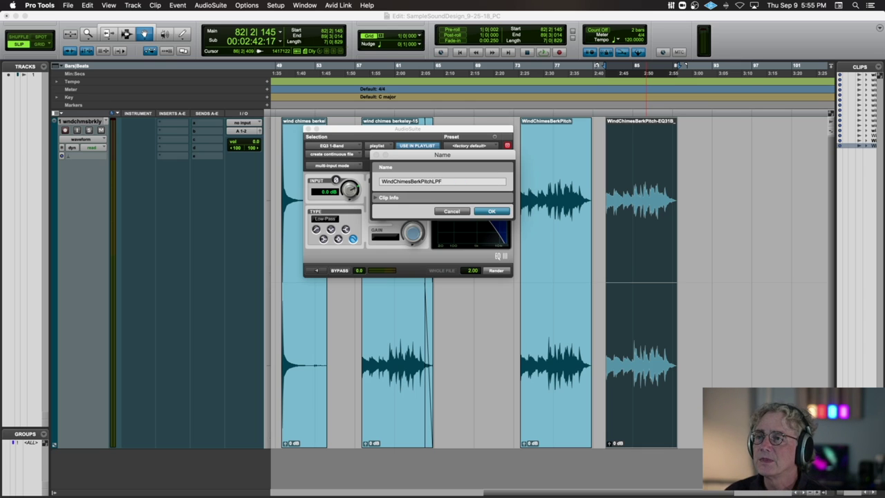
pyautogui.press('Return')
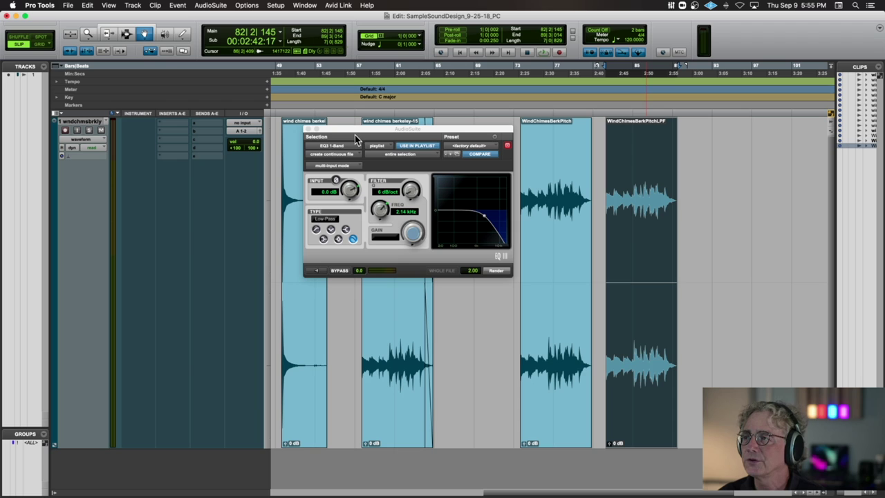
pyautogui.click(308, 129)
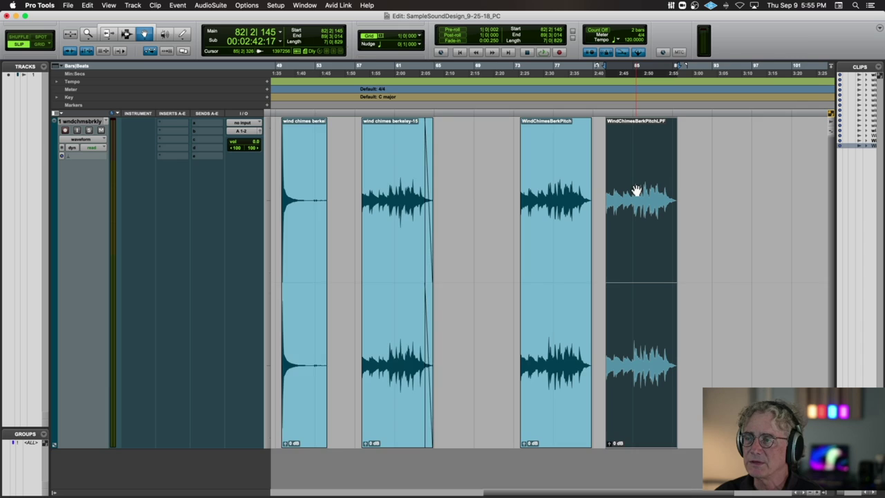
# Open the D-Verb effect for the WindChimesBerkPitchLPF clip, set its input gain to 0.0 dB, and activate the Selector tool
pyautogui.hscroll(3, 636, 190)
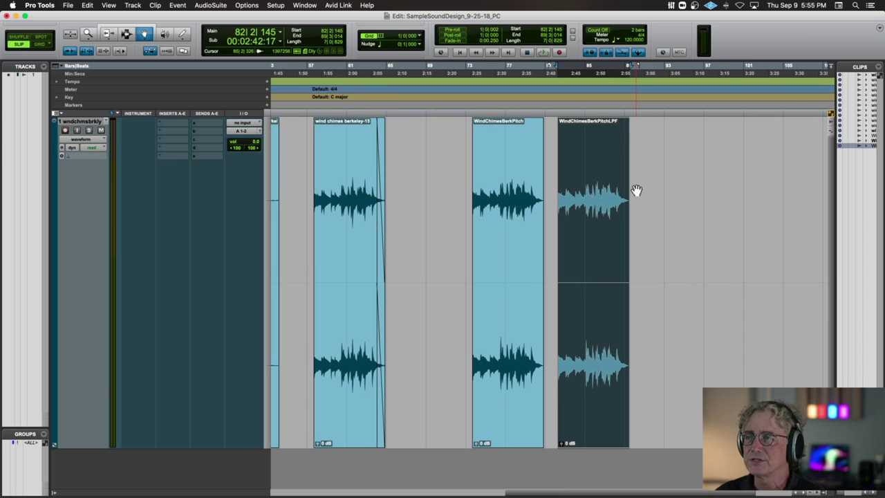
pyautogui.click(211, 5)
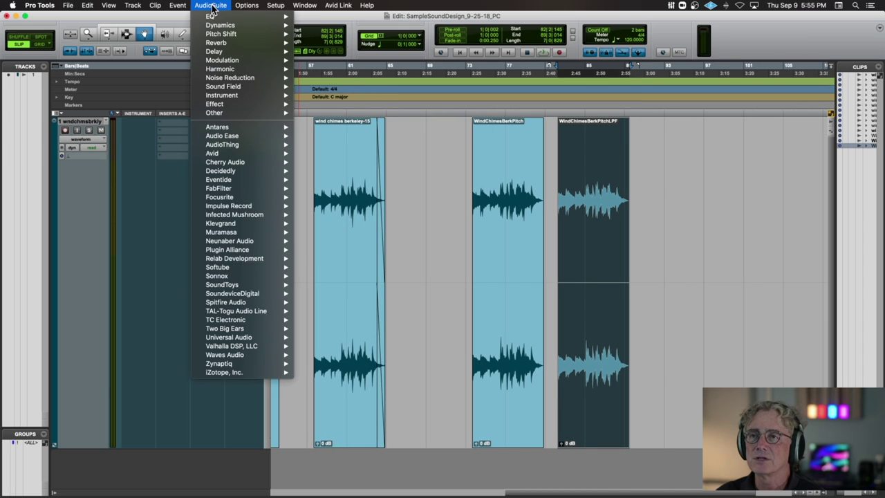
pyautogui.moveTo(220, 154)
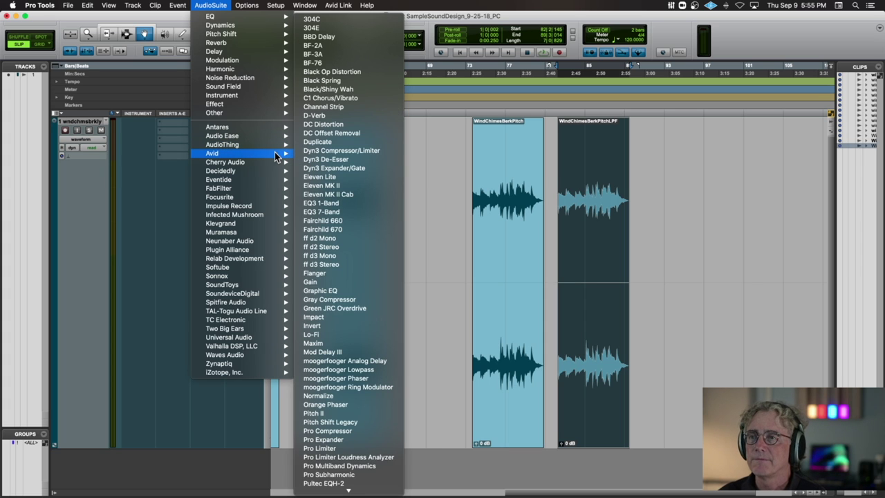
pyautogui.click(346, 115)
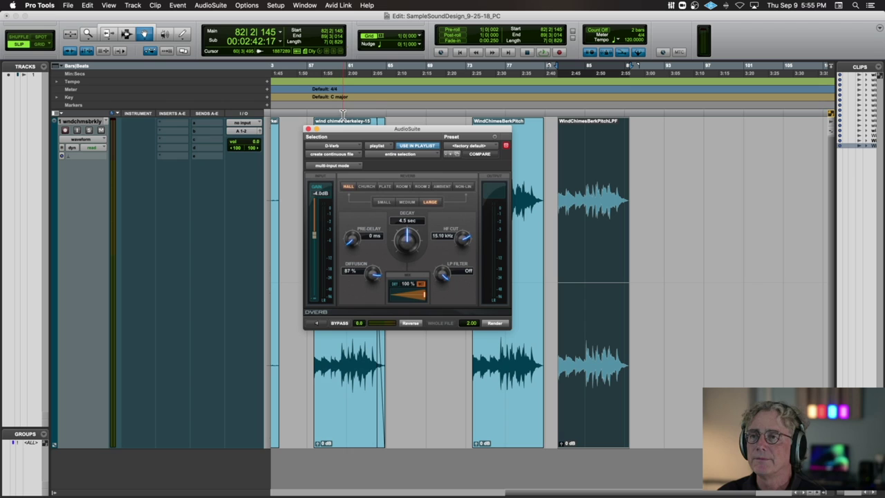
pyautogui.keyDown('alt'); pyautogui.click(318, 196); pyautogui.keyUp('alt')
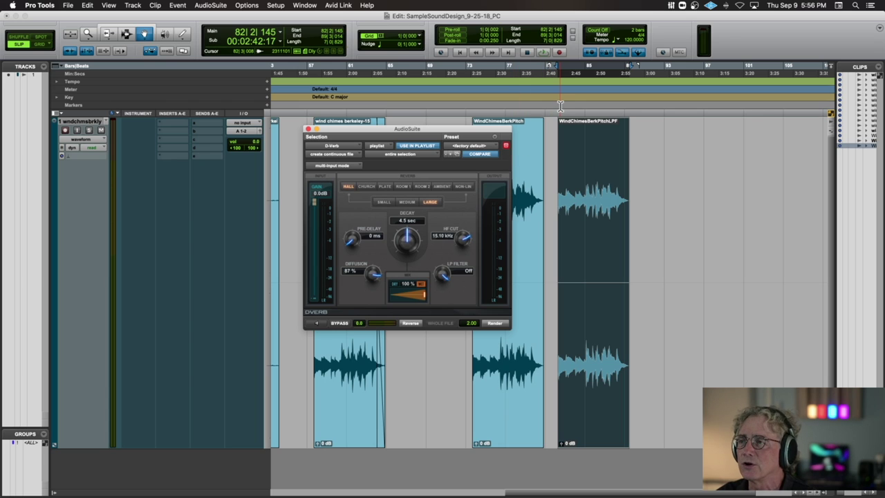
pyautogui.click(125, 34)
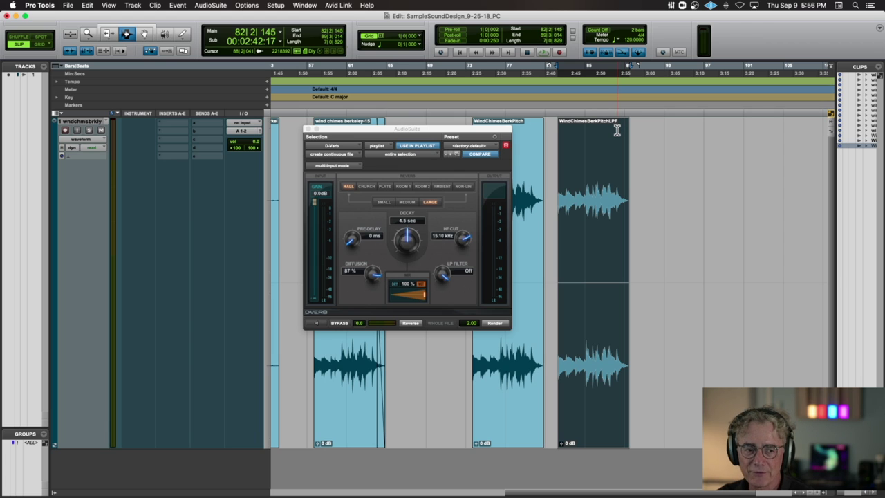
# Audition the filtered clip and extend the edit selection past its end to 99|4|285 to leave room for a reverb tail
pyautogui.press('space')
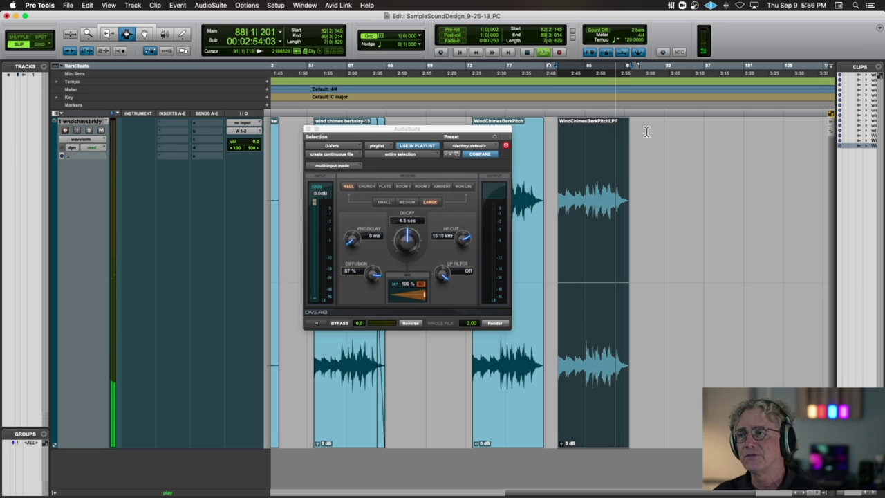
pyautogui.press('space')
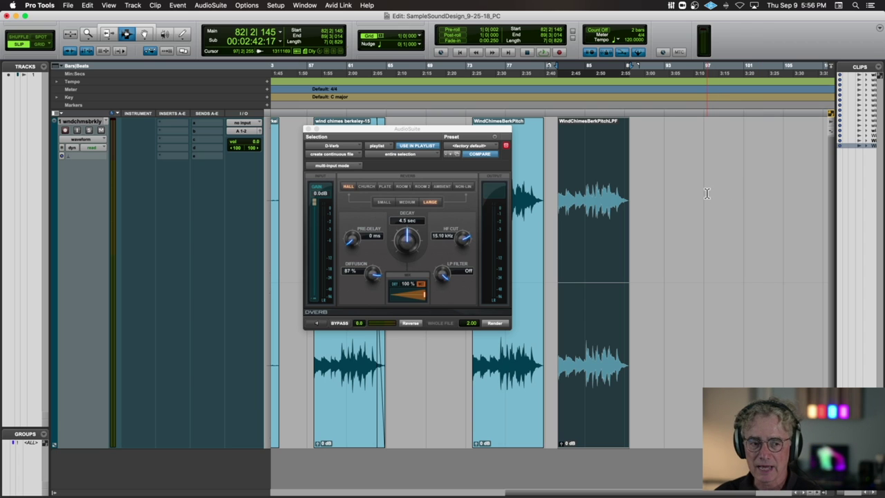
pyautogui.moveTo(699, 195); pyautogui.dragTo(731, 196)
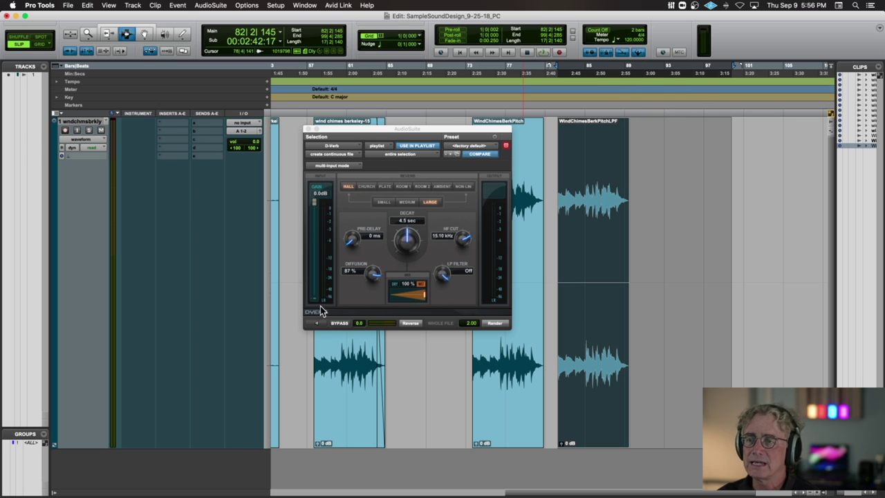
# Preview D-Verb while setting its mix to 48%, decay to 15.9 sec, and HF cut to 9.31 kHz
pyautogui.moveTo(417, 295); pyautogui.dragTo(394, 302)
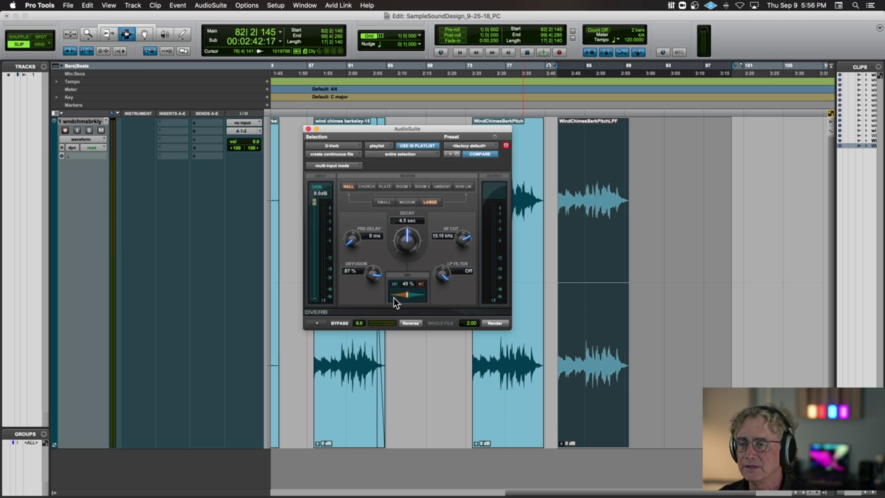
pyautogui.click(316, 322)
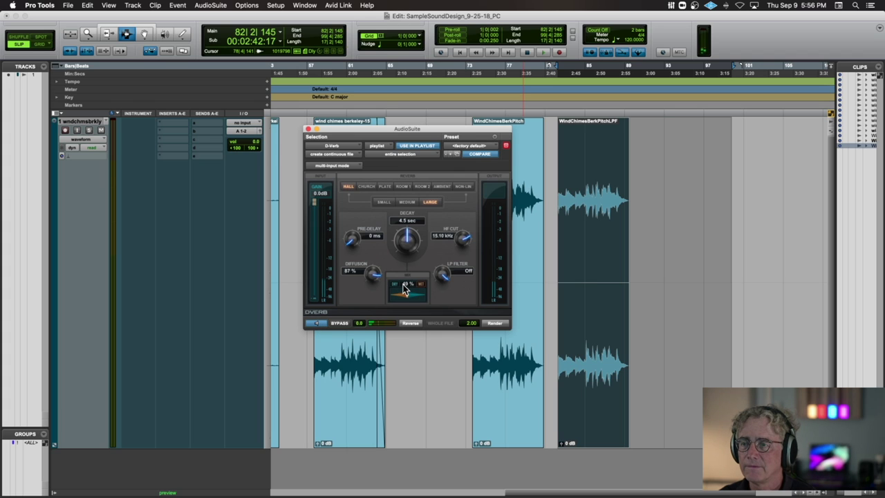
pyautogui.moveTo(408, 250); pyautogui.dragTo(410, 223)
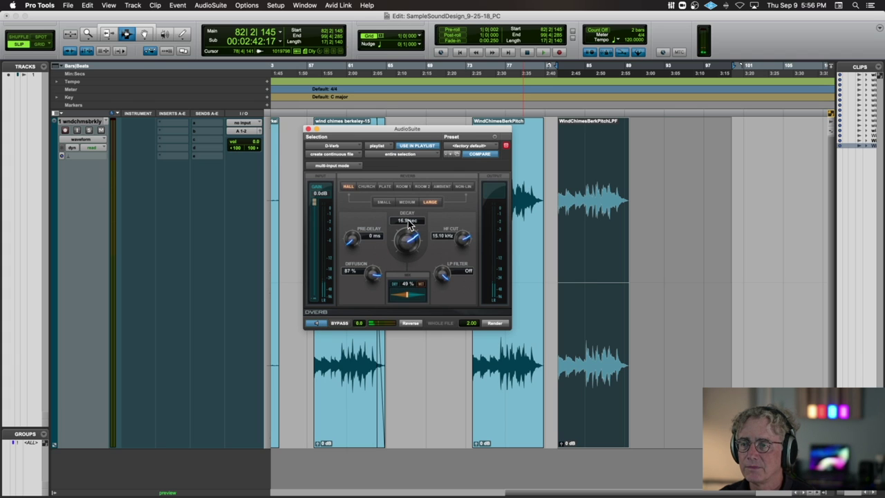
pyautogui.moveTo(463, 241); pyautogui.dragTo(450, 269)
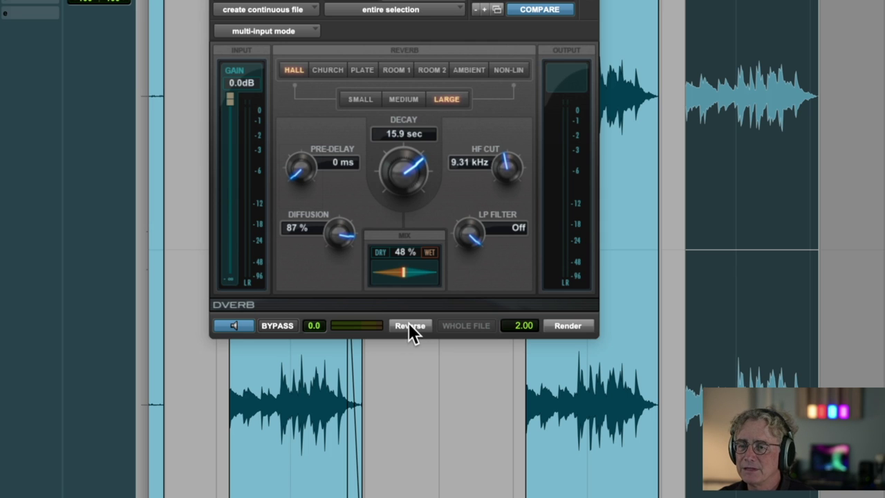
# Try a reverse D-Verb render on the filtered clip, audition it, and undo it
pyautogui.click(409, 325)
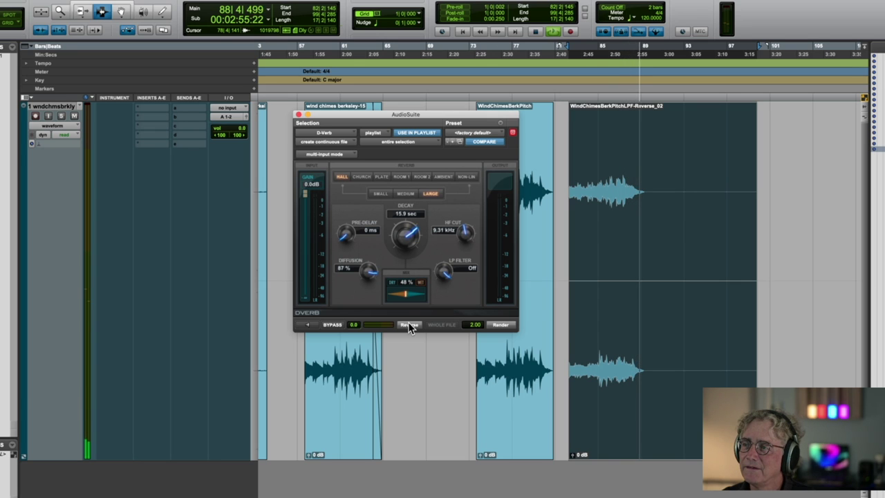
pyautogui.press('space')
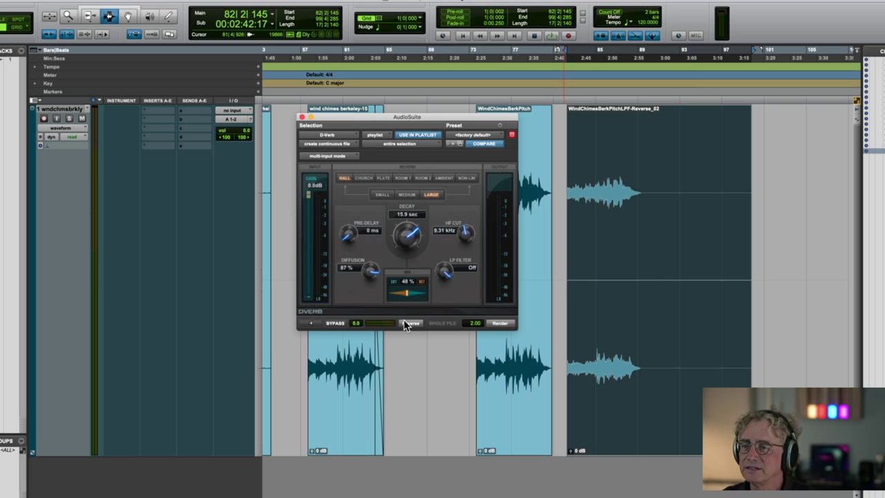
pyautogui.hotkey('ctrl', 'z')
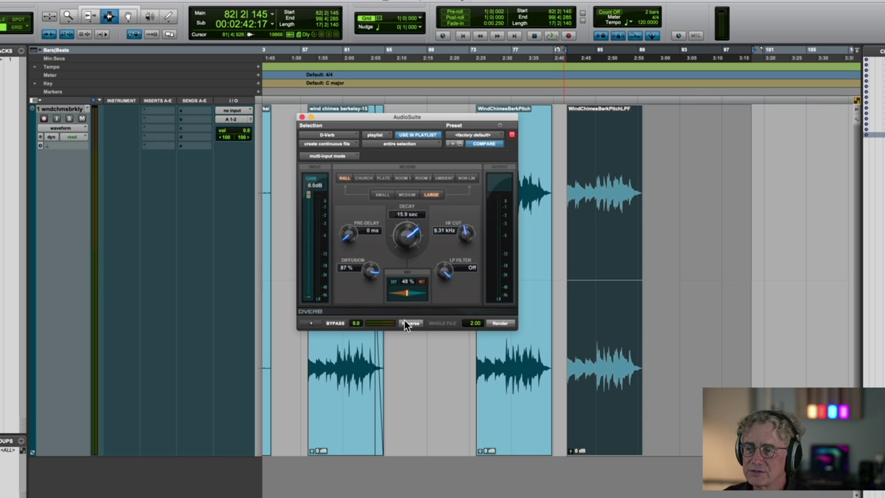
# Render D-Verb onto the extended selection and audition the reverb tail from inside the rendered clip
pyautogui.click(498, 323)
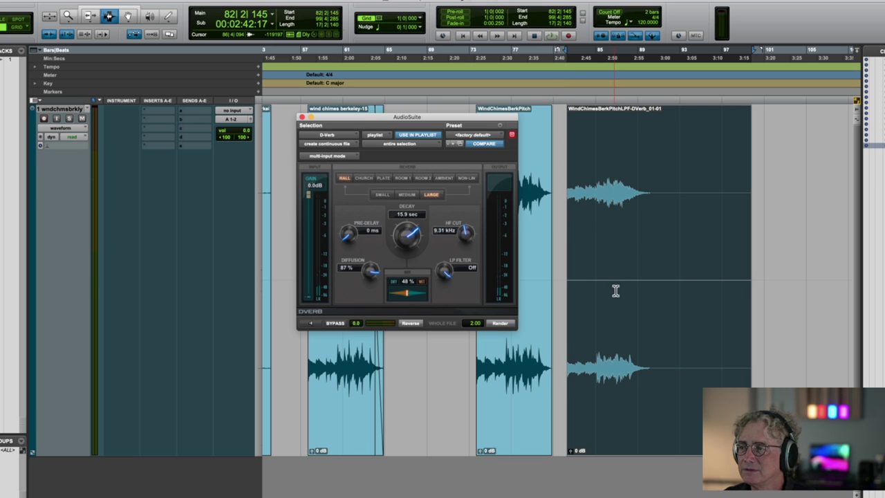
pyautogui.click(622, 245)
pyautogui.press('space')
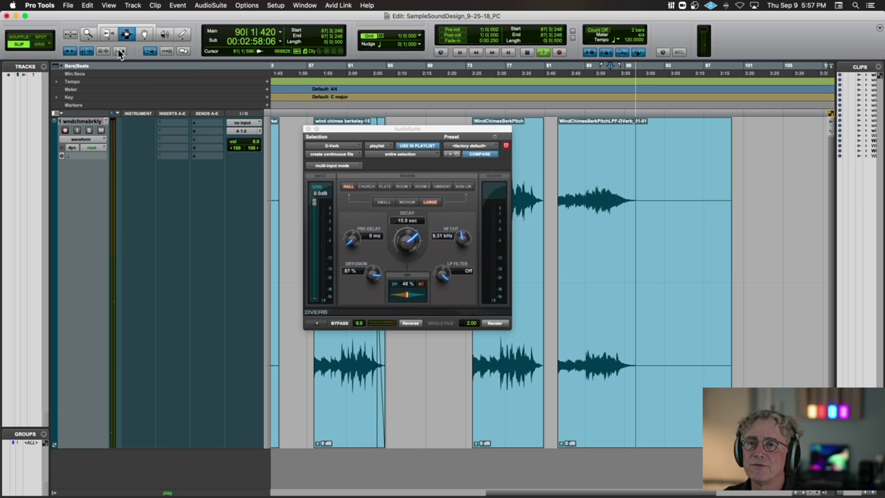
# Split the D-Verb clip in its silent tail at 91|3|579
pyautogui.click(621, 202)
pyautogui.hscroll(-5, 620, 202)
pyautogui.hscroll(10, 620, 202)
pyautogui.press('t')
pyautogui.press('t')
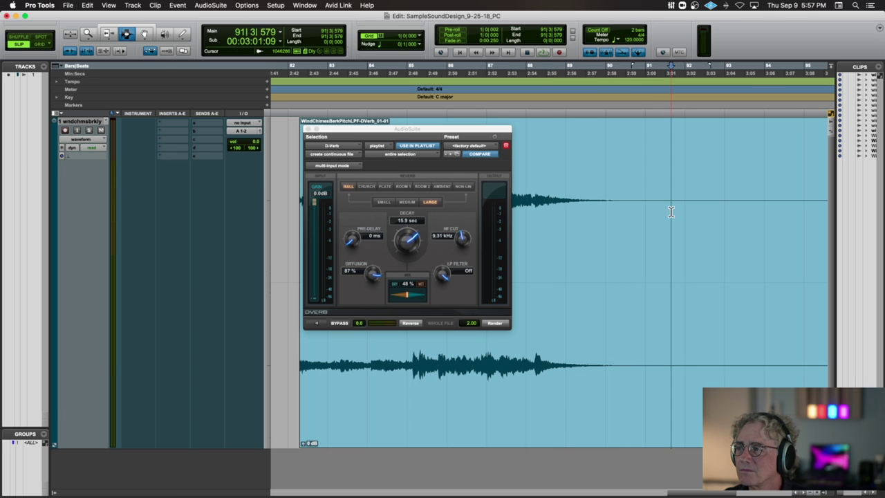
pyautogui.press('super+v')
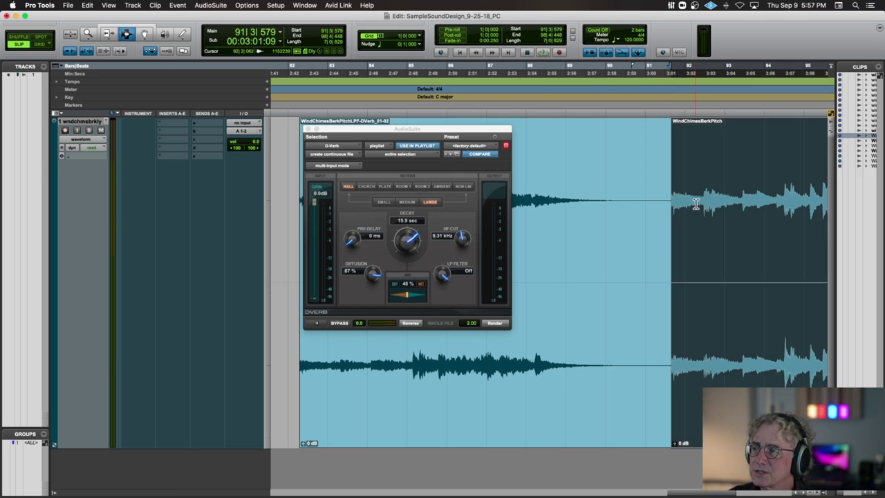
pyautogui.press('super+z')
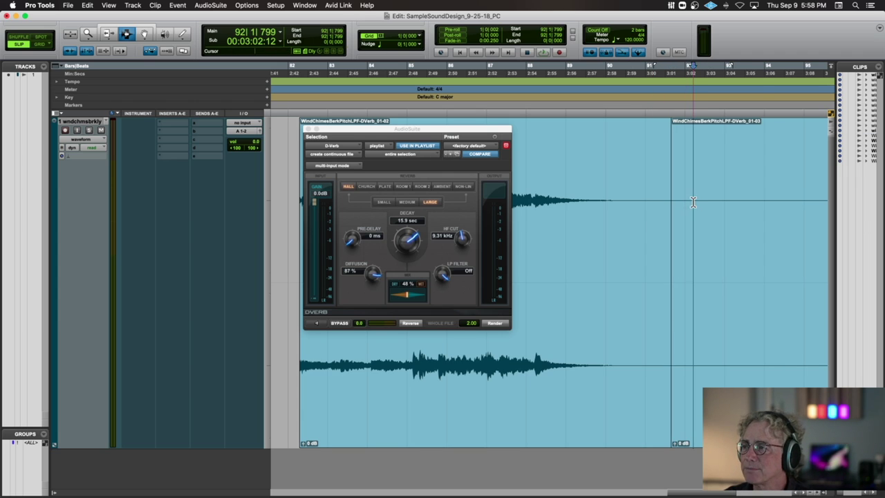
# Remove the split-off tail and fade out the D-Verb clip from 89|3|813 to its end
pyautogui.press('super+v')
pyautogui.press('super+z')
pyautogui.moveTo(593, 211); pyautogui.dragTo(685, 214)
pyautogui.press('f')
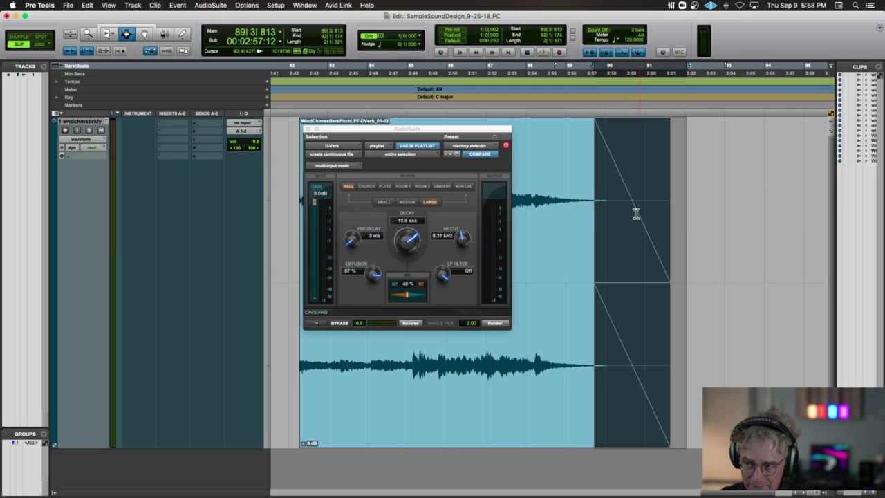
# Duplicate the faded D-Verb clip into the empty space after it at 93|1|391
pyautogui.doubleClick(587, 212)
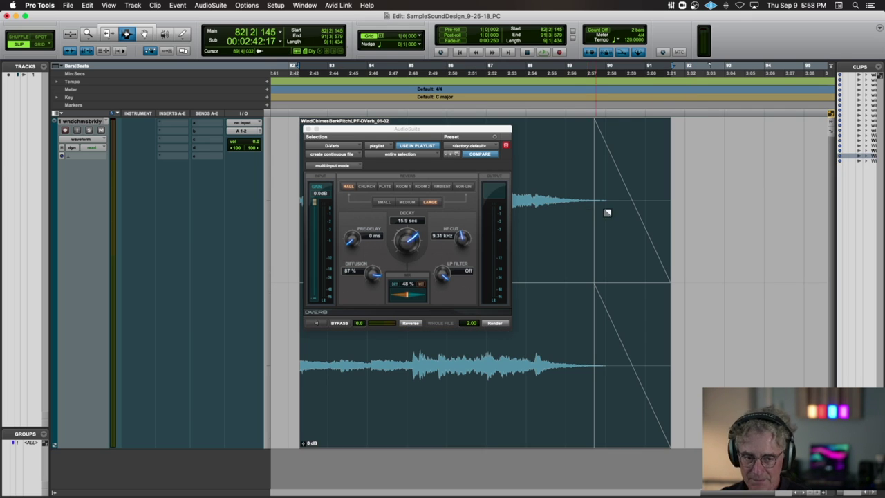
pyautogui.click(727, 200)
pyautogui.press('super+v')
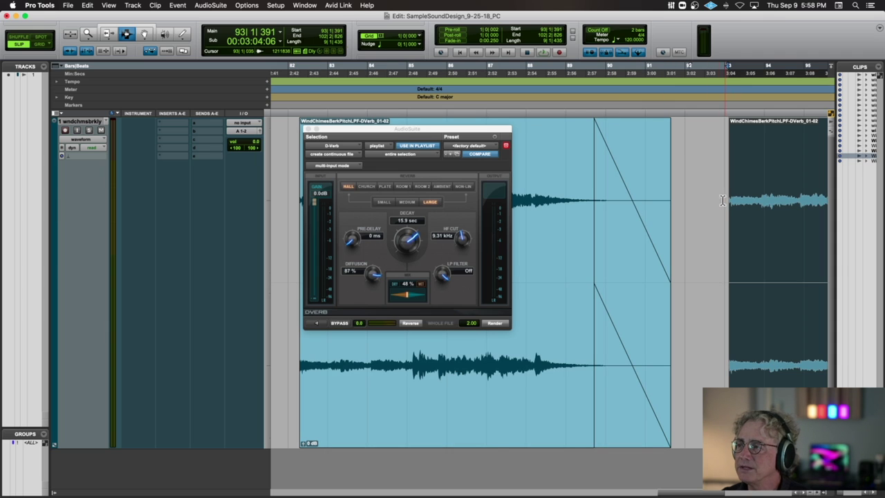
# Render the duplicate with D-Verb's Reverse option, audition it, and close the effect window
pyautogui.click(410, 323)
pyautogui.press('space')
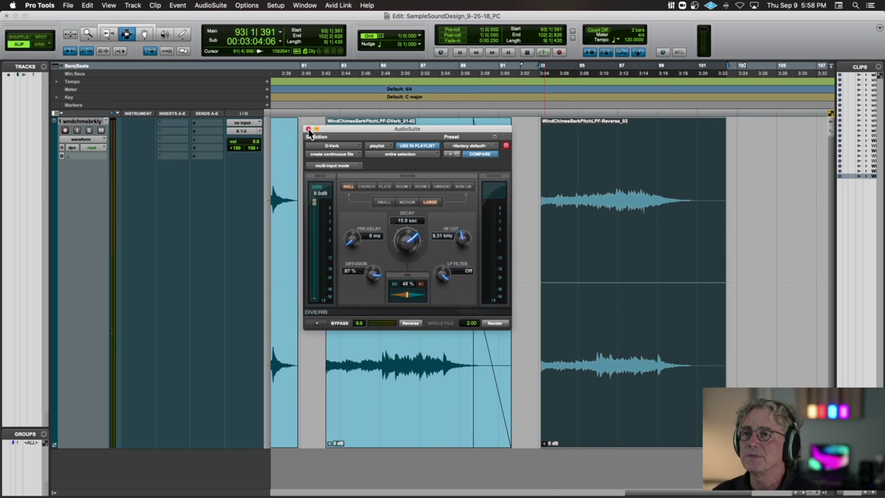
pyautogui.click(308, 129)
# Activate the Grabber tool, open the reversed clip's naming dialog, and cancel it
pyautogui.click(145, 34)
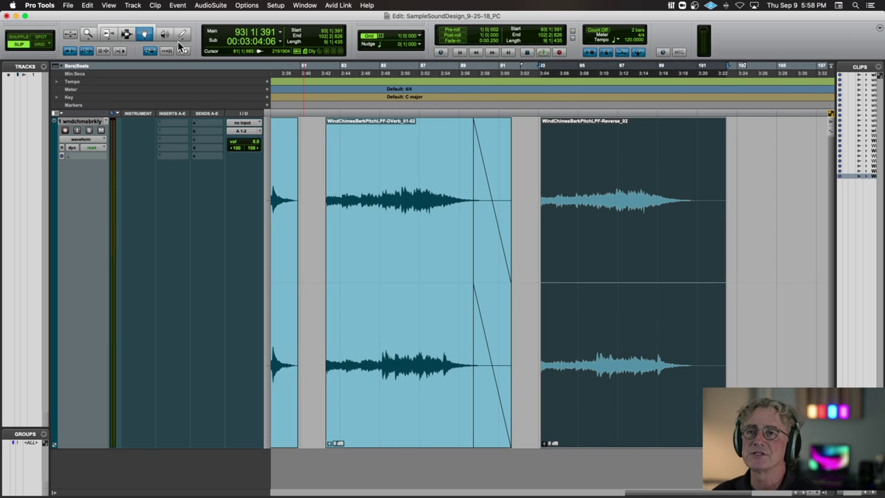
pyautogui.doubleClick(599, 175)
pyautogui.click(452, 226)
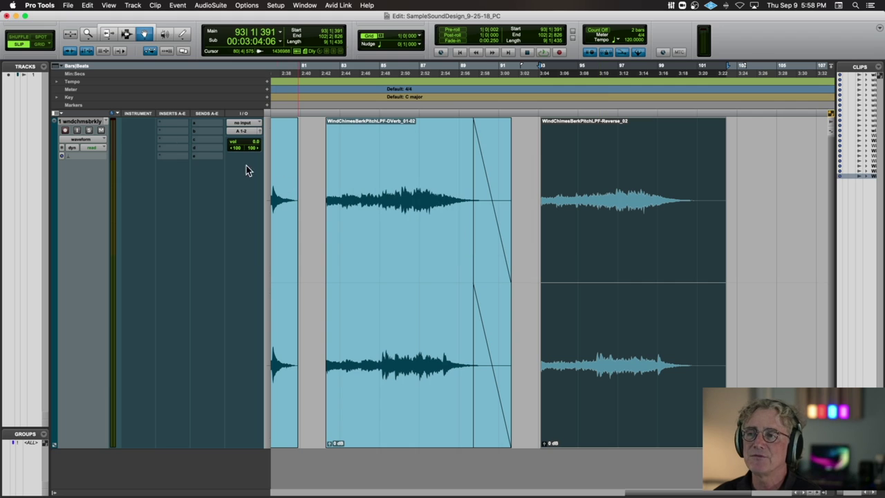
# Create a new track from the Mini Grand track preset in the Avid AIR Instruments Bundle
pyautogui.click(86, 122)
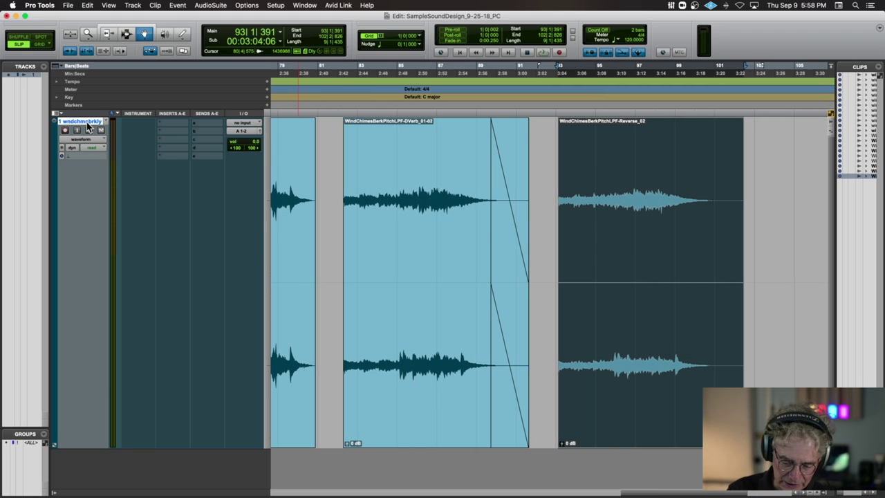
pyautogui.press('super+shift+n')
pyautogui.click(350, 180)
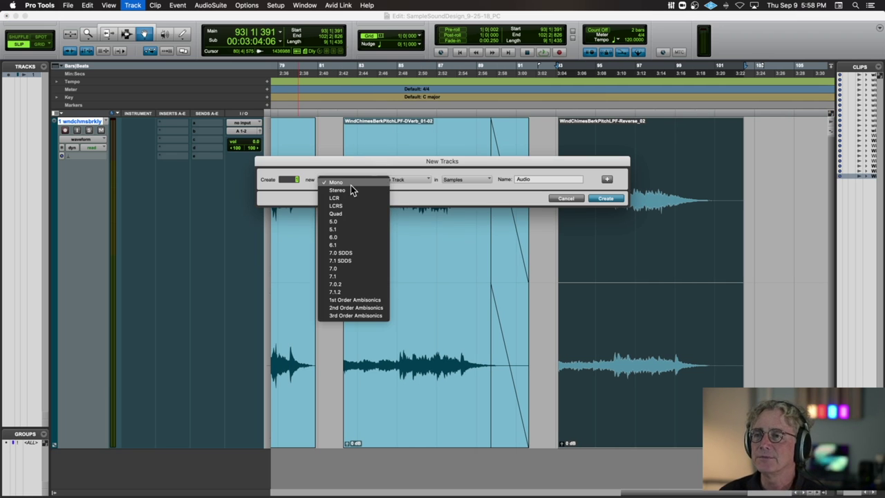
pyautogui.click(406, 179)
pyautogui.click(408, 179)
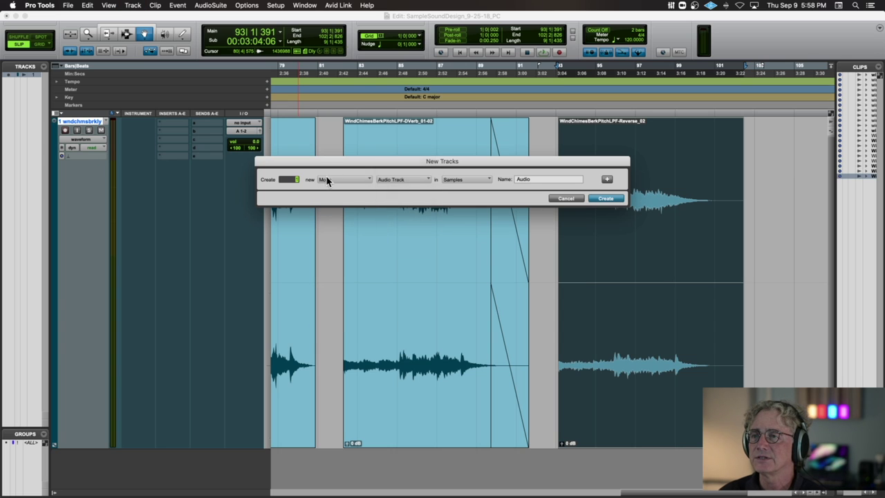
pyautogui.click(330, 179)
pyautogui.click(353, 190)
pyautogui.click(402, 181)
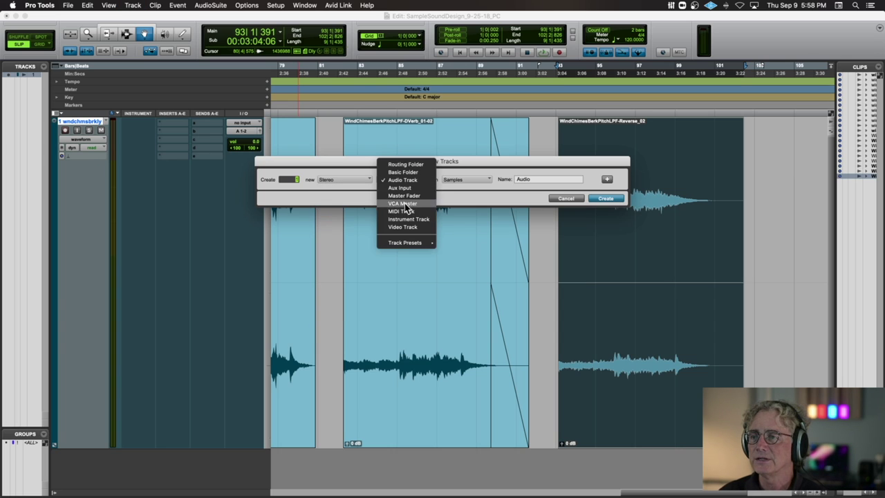
pyautogui.moveTo(405, 243)
pyautogui.moveTo(465, 244)
pyautogui.moveTo(539, 245)
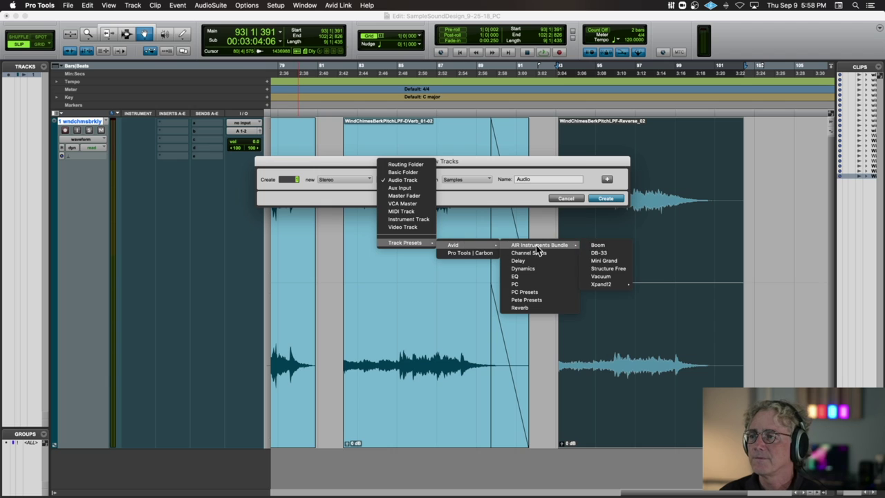
pyautogui.click(602, 259)
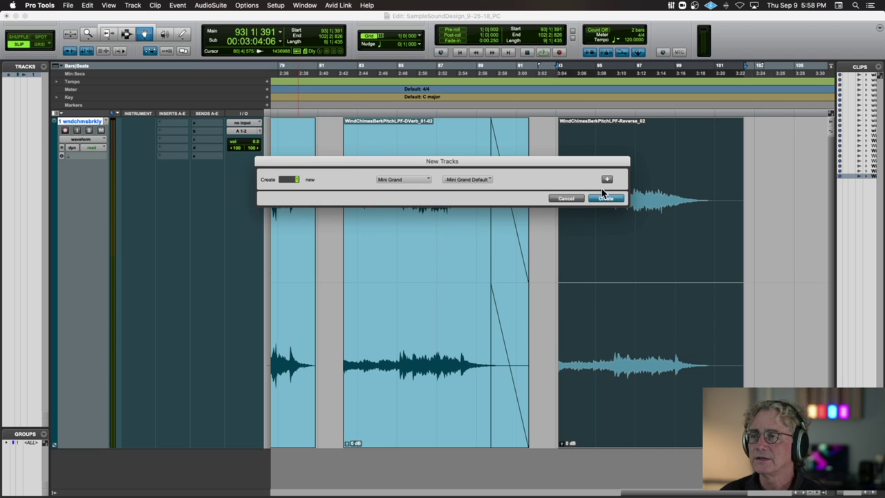
pyautogui.press('Return')
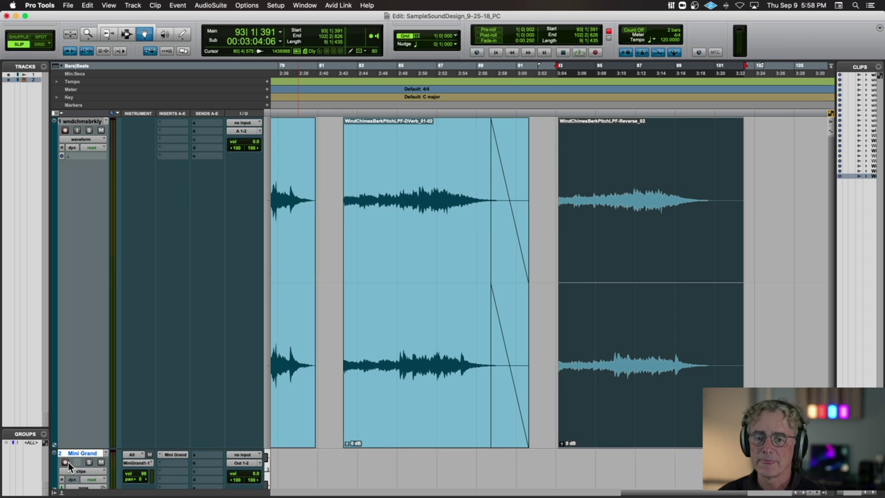
# Audition the reversed clip to check its pitch and rename the clip and disk file as WindChimesBerkPitchLPFReverse_C4
pyautogui.press('space')
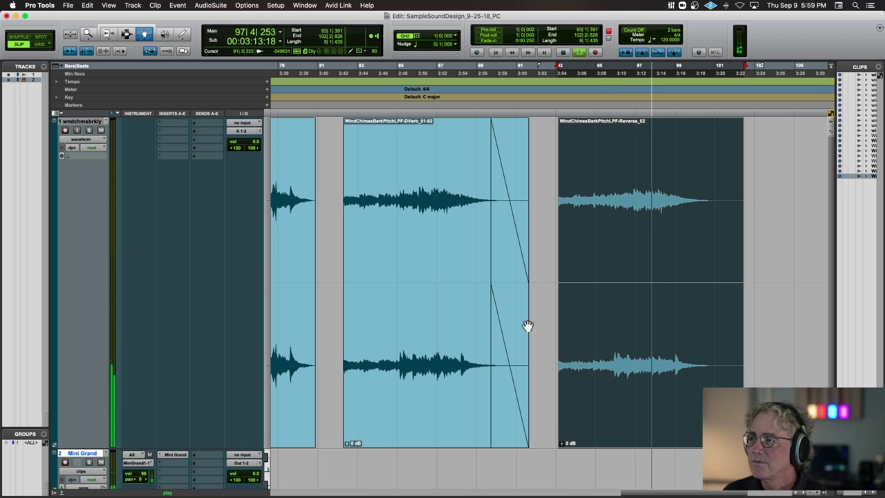
pyautogui.press('space')
pyautogui.doubleClick(618, 254)
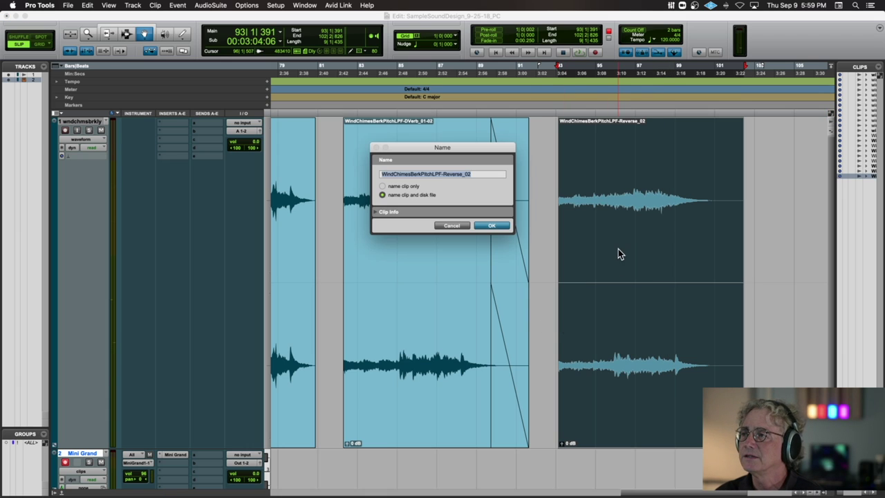
pyautogui.click(437, 175)
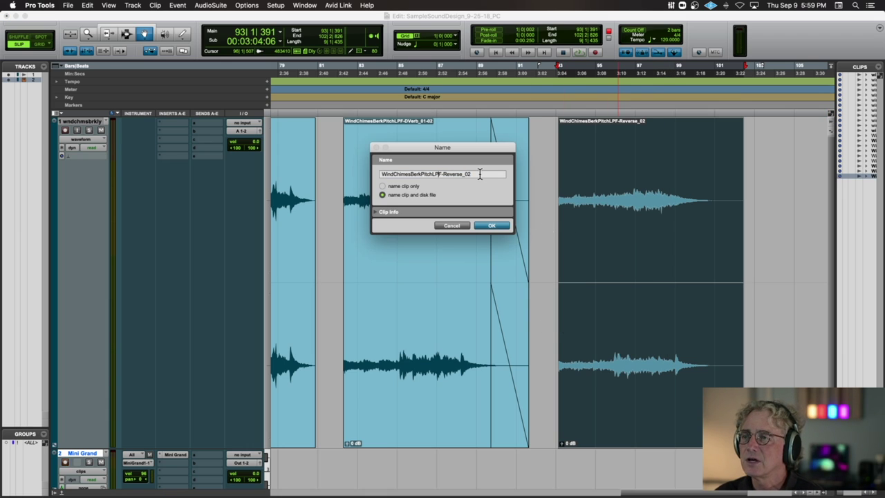
pyautogui.press('BackSpace')
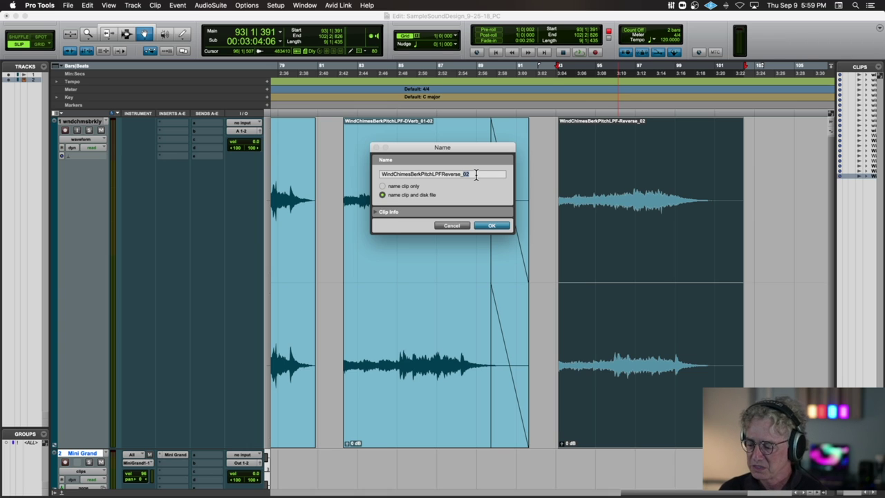
pyautogui.write('C4')
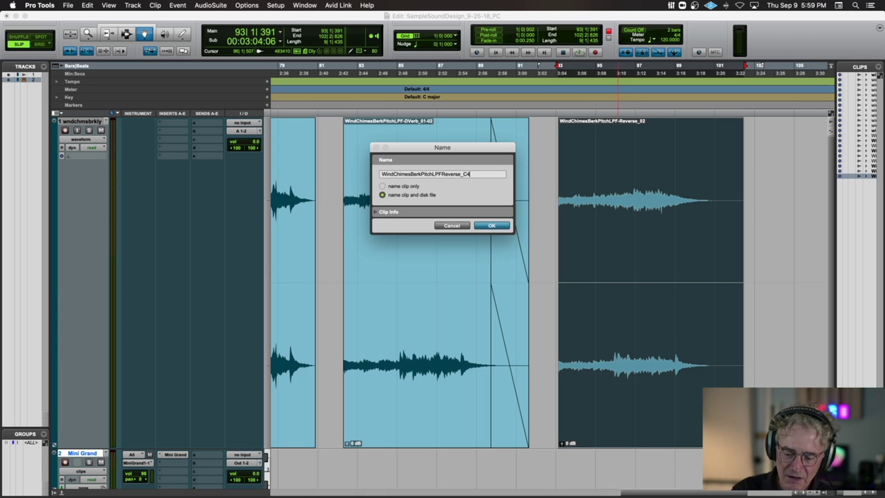
pyautogui.click(491, 225)
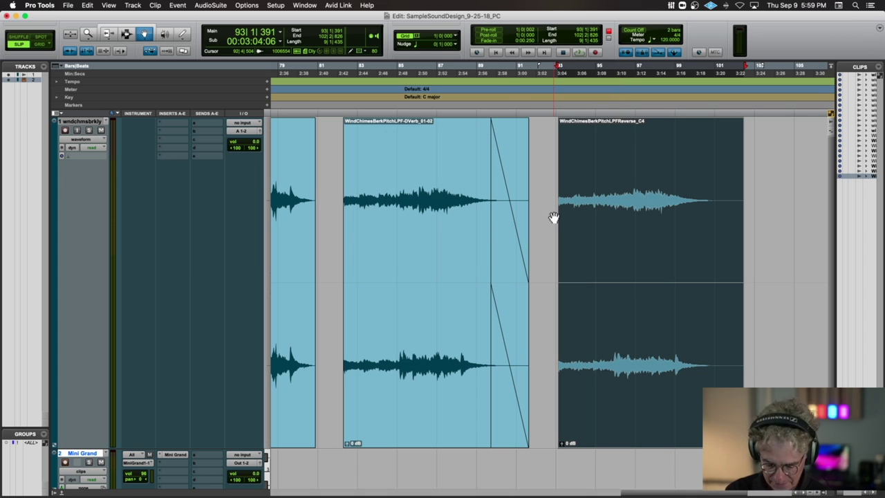
# Start exporting the selected reversed clip as a file and browse for a destination in the SampleSoundDesign_9-25-18_PC folder
pyautogui.press('super+shift+k')
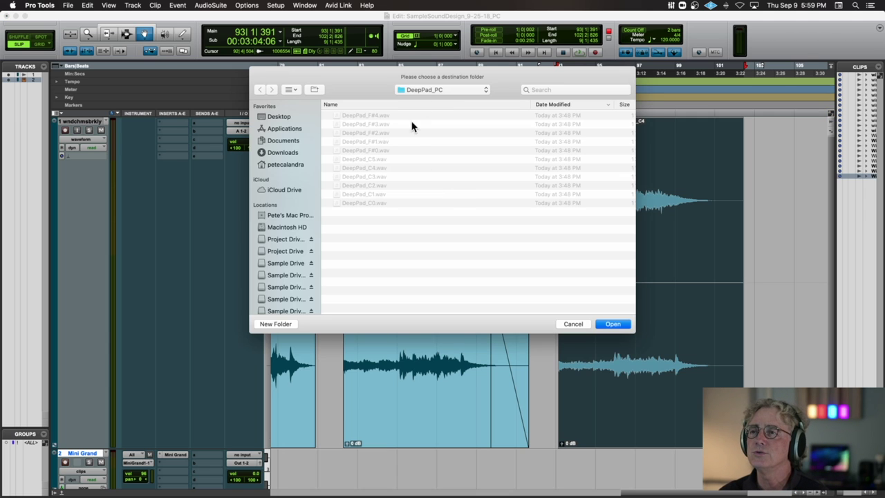
pyautogui.click(435, 90)
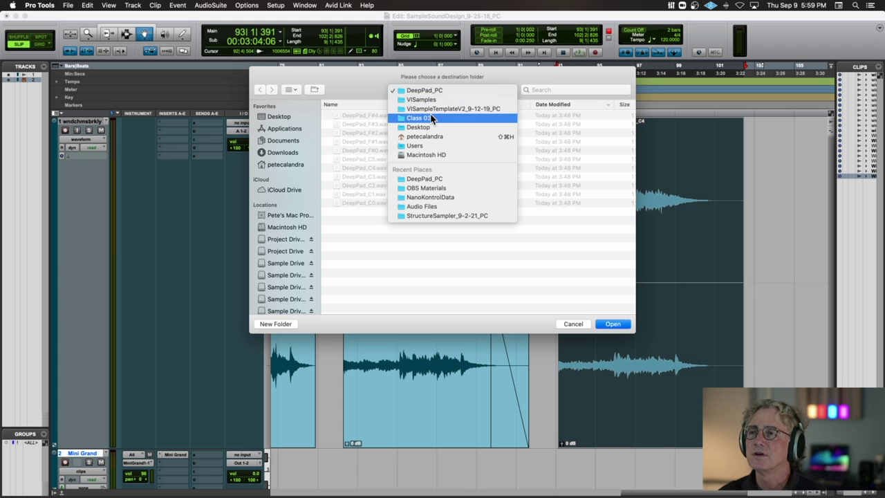
pyautogui.click(434, 118)
pyautogui.doubleClick(405, 119)
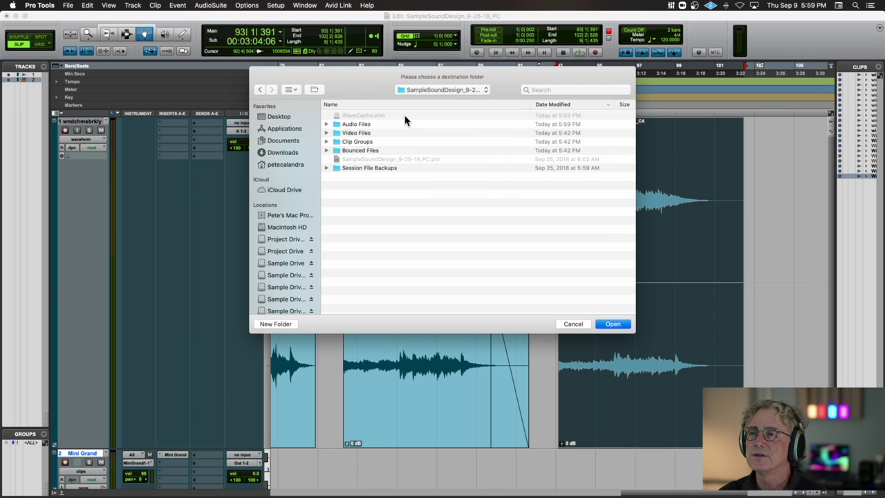
# Create a destination folder named SoundDesignSamples inside the SampleSoundDesign_9-25-18_PC folder
pyautogui.click(275, 323)
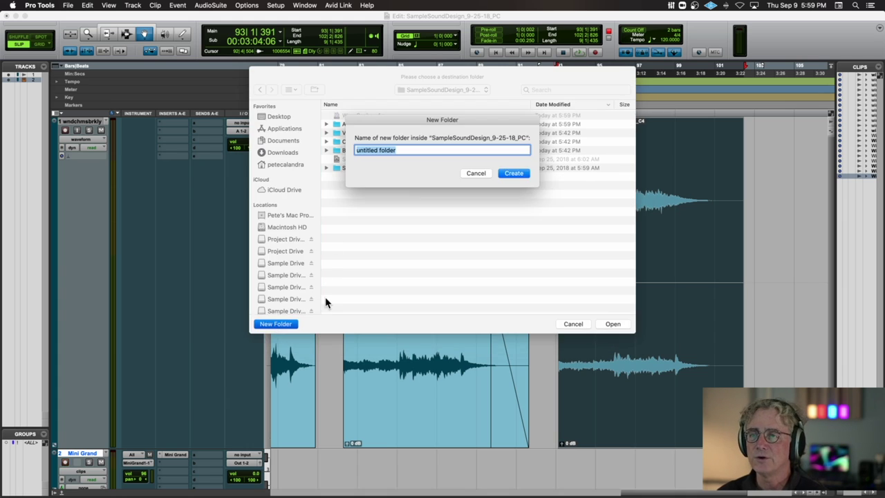
pyautogui.write('SampleDes')
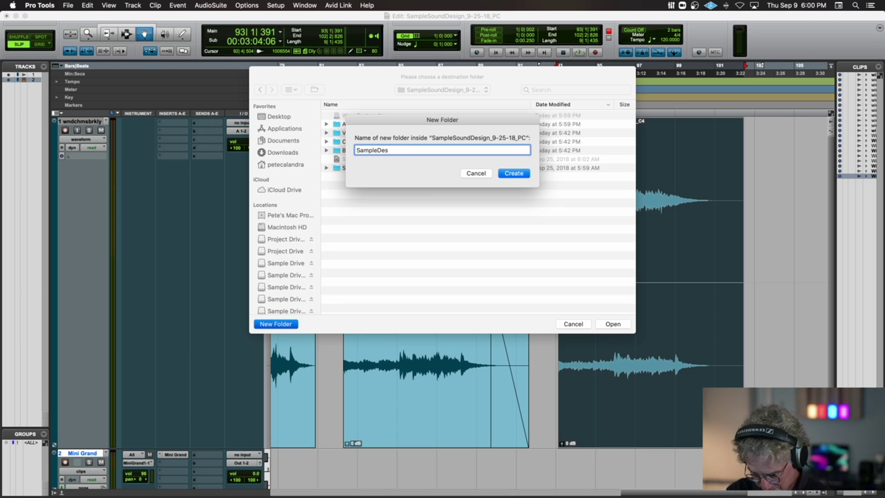
pyautogui.press('BackSpace')
pyautogui.press('BackSpace')
pyautogui.press('BackSpace')
pyautogui.press('BackSpace')
pyautogui.press('BackSpace')
pyautogui.press('BackSpace')
pyautogui.press('BackSpace')
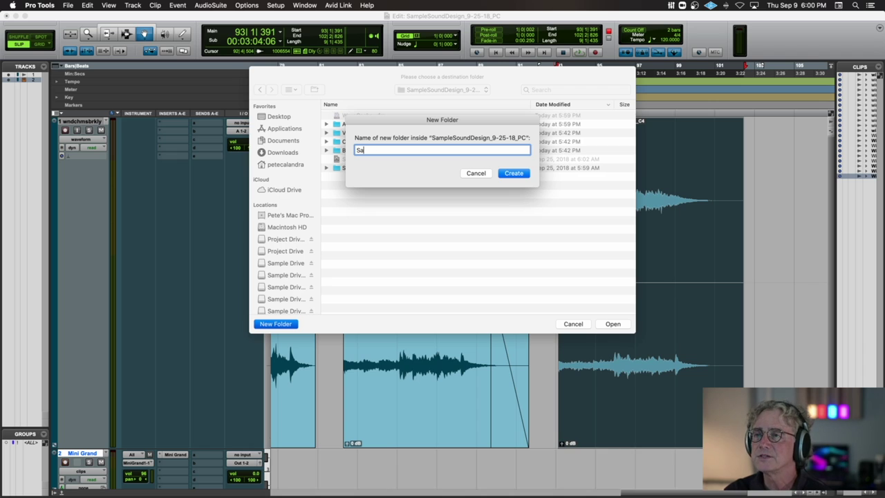
pyautogui.write('nd')
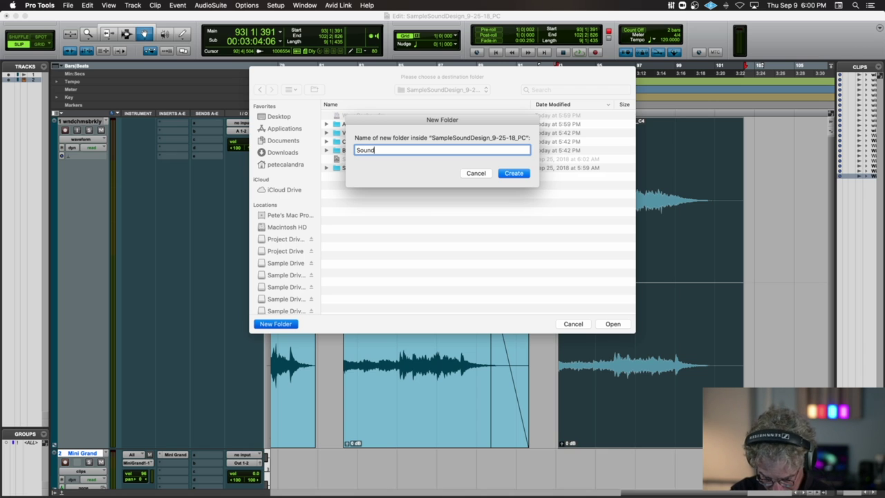
pyautogui.write('Desig')
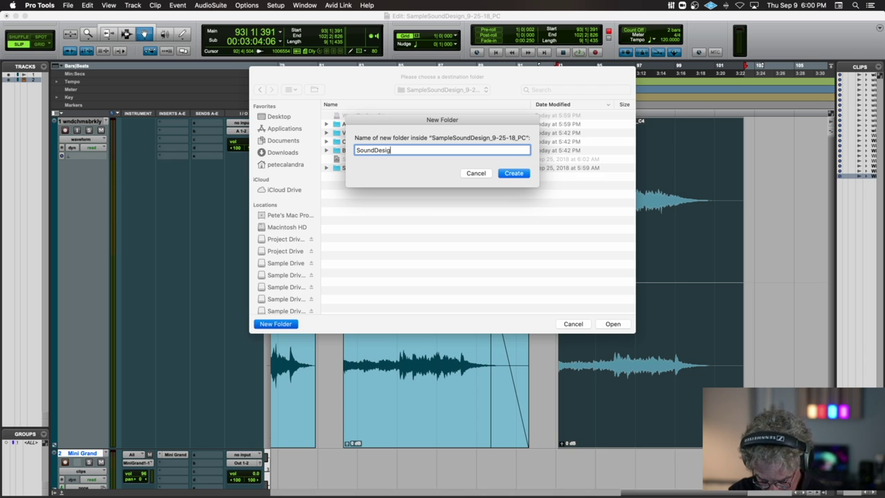
pyautogui.write('nSamples')
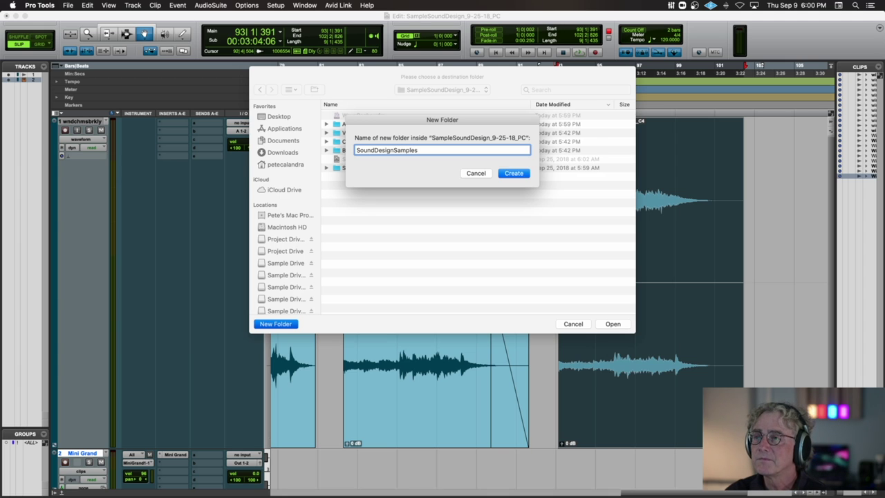
pyautogui.press('Return')
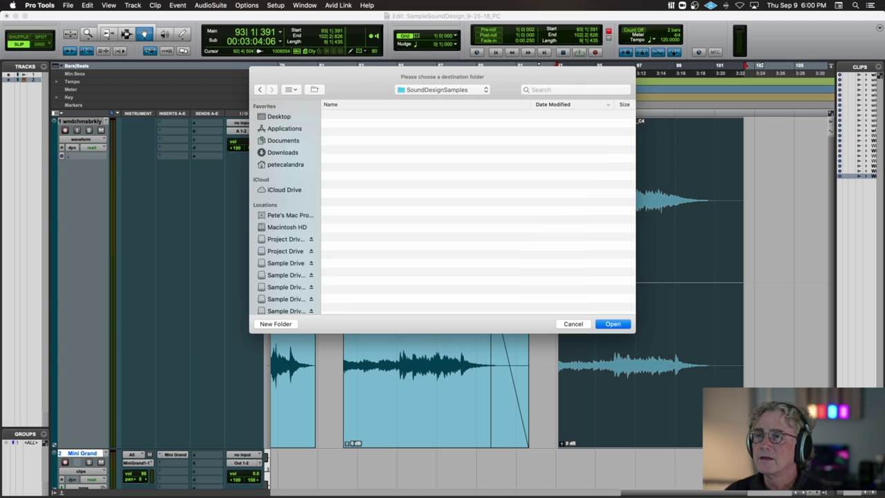
# Create a ReverseBerkChime subfolder inside SoundDesignSamples and export the clip there as an interleaved 24-bit, 48 kHz WAV
pyautogui.click(277, 323)
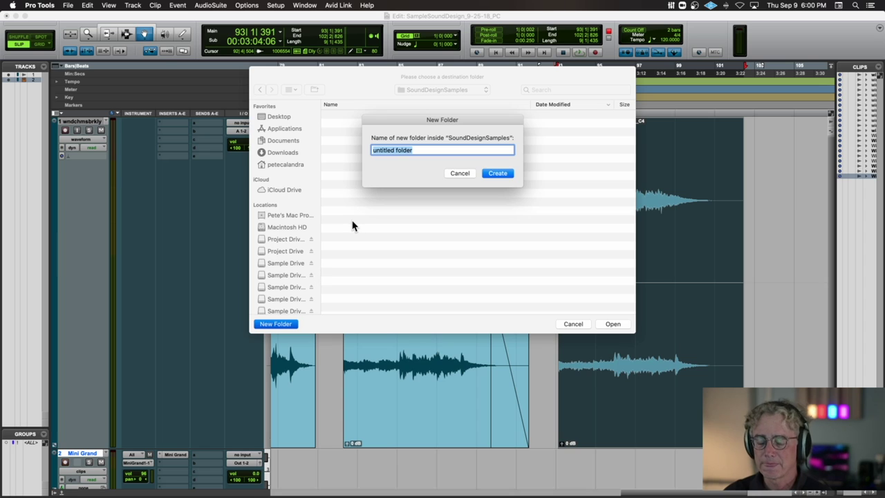
pyautogui.write('R')
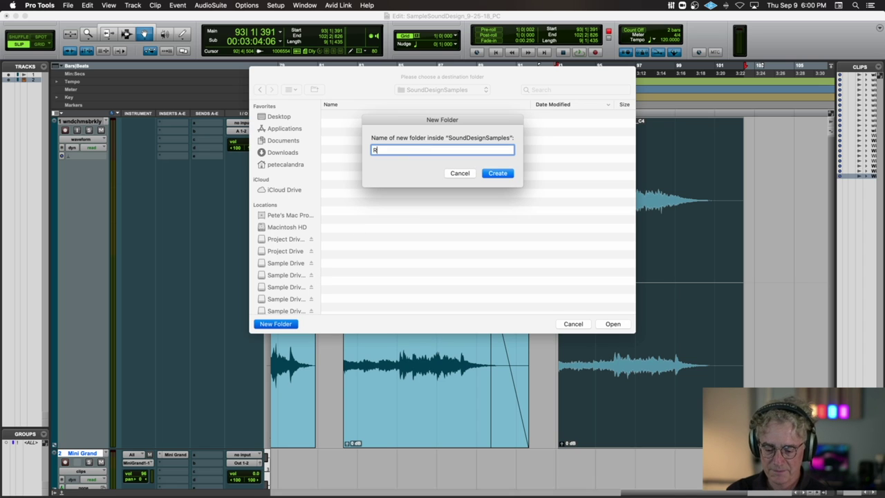
pyautogui.write('everseBerk')
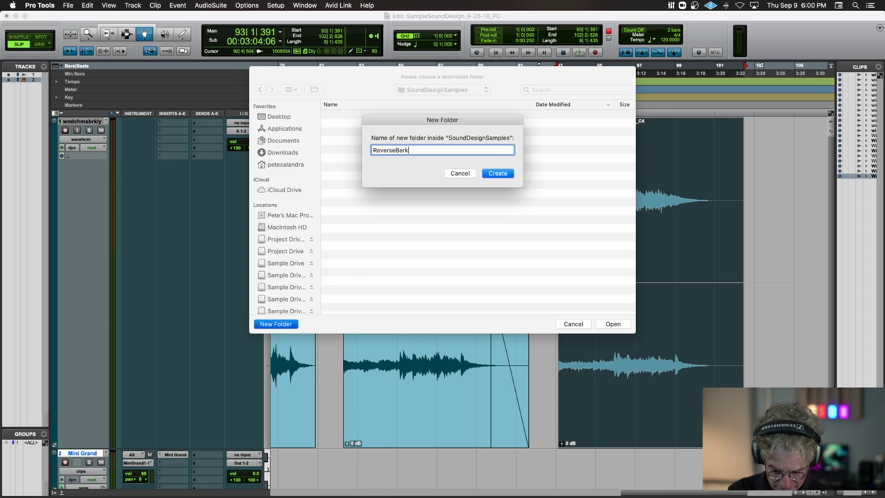
pyautogui.write('Chime')
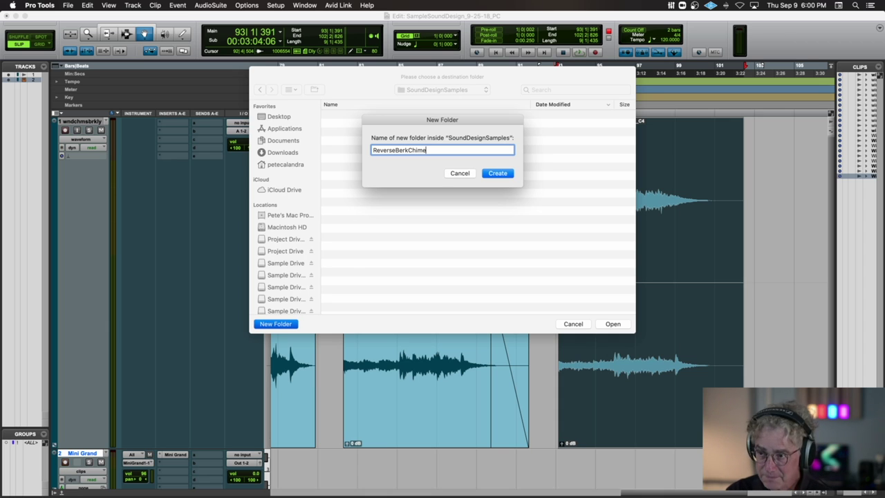
pyautogui.press('Return')
pyautogui.press('Return')
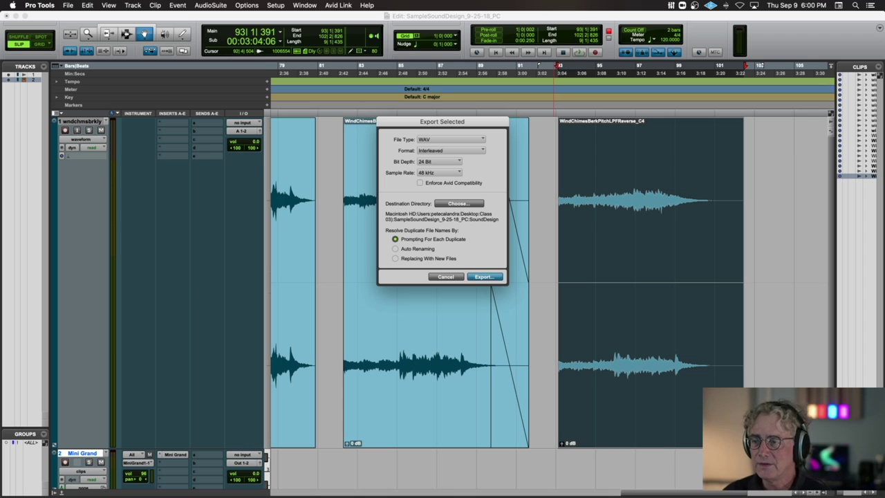
pyautogui.click(484, 278)
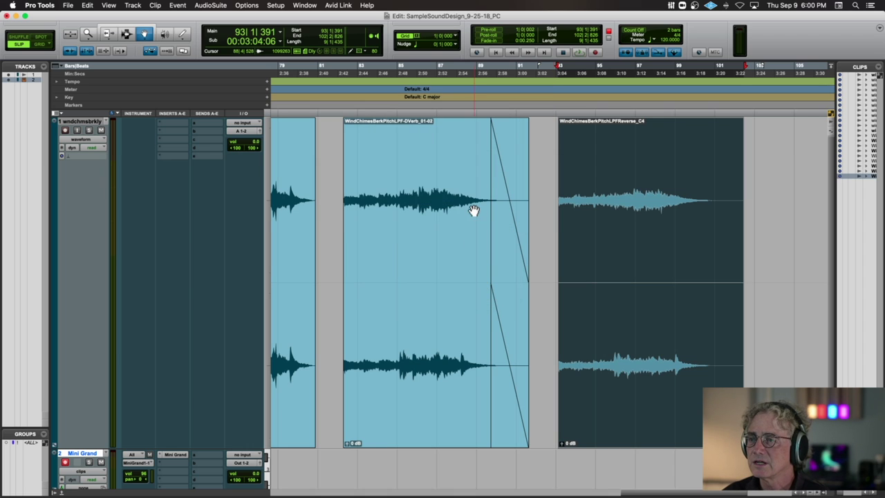
pyautogui.scroll(-3, 241, 253)
pyautogui.hscroll(-2, 242, 253)
pyautogui.hscroll(-2, 241, 253)
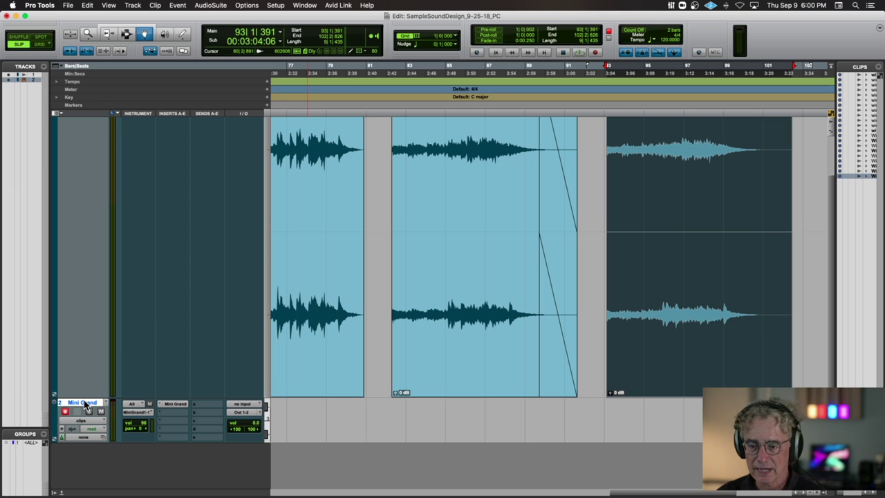
pyautogui.press('super+shift+n')
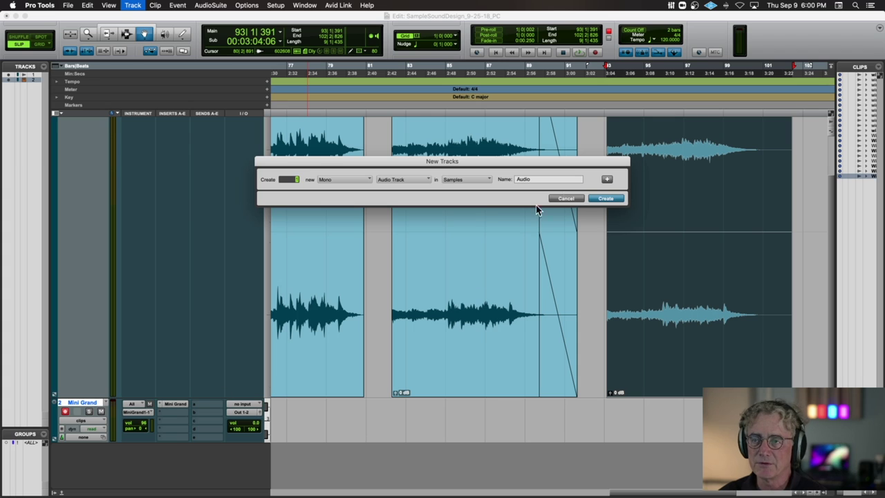
pyautogui.click(566, 199)
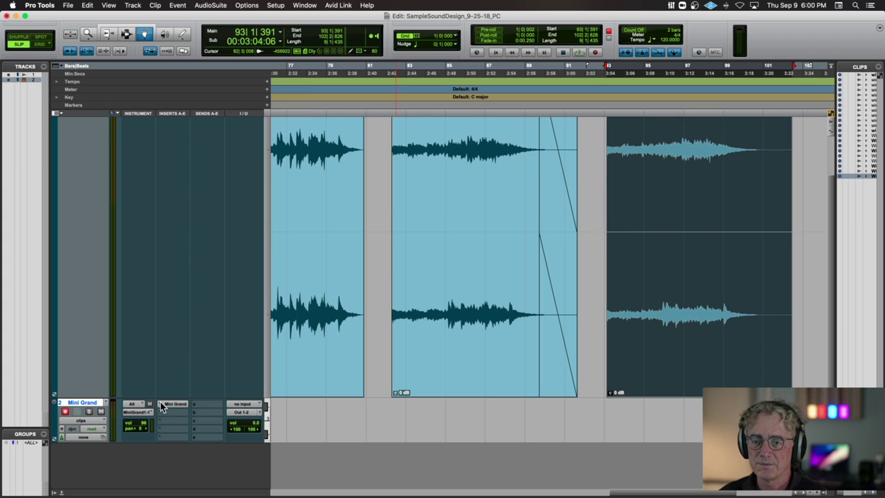
# Replace the Mini Grand plug-in on the Mini Grand track with Structure Free (stereo) and remove its Sine Wave patch
pyautogui.click(160, 402)
pyautogui.moveTo(208, 403)
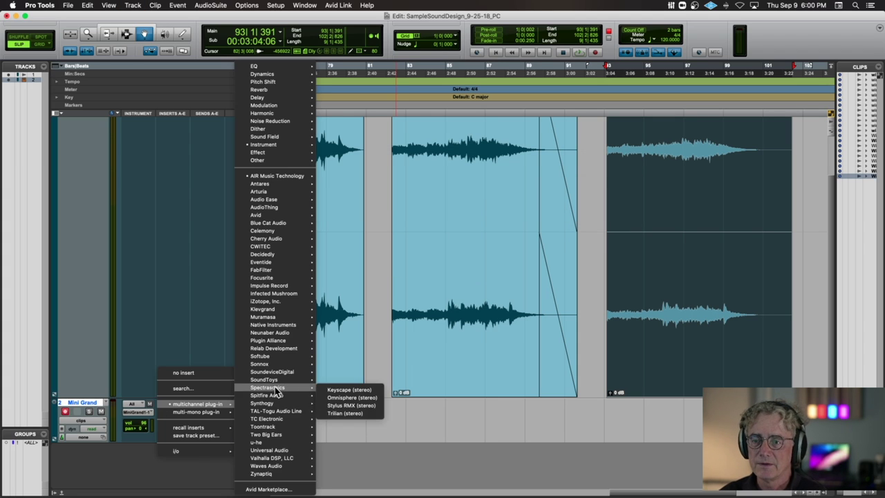
pyautogui.moveTo(297, 176)
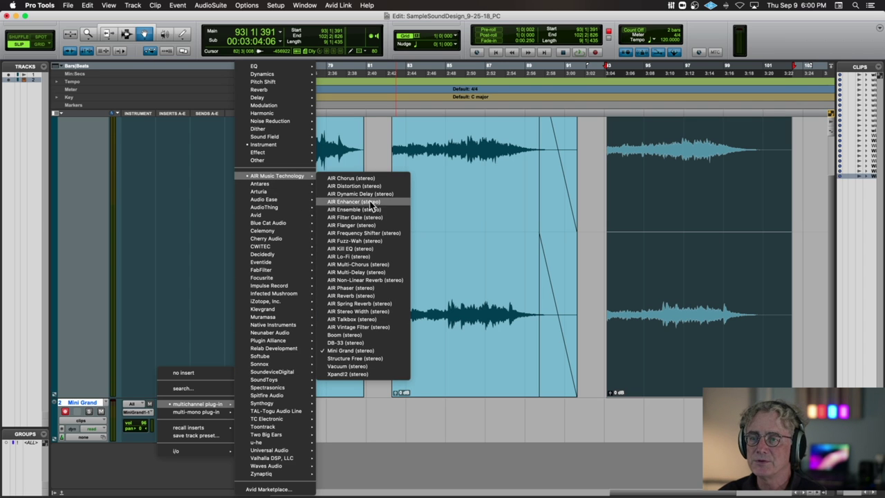
pyautogui.click(366, 358)
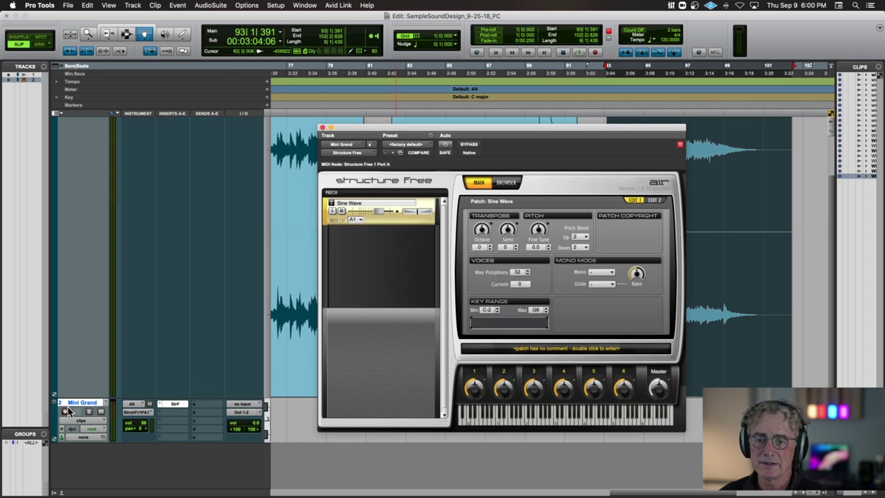
pyautogui.rightClick(398, 222)
pyautogui.click(446, 247)
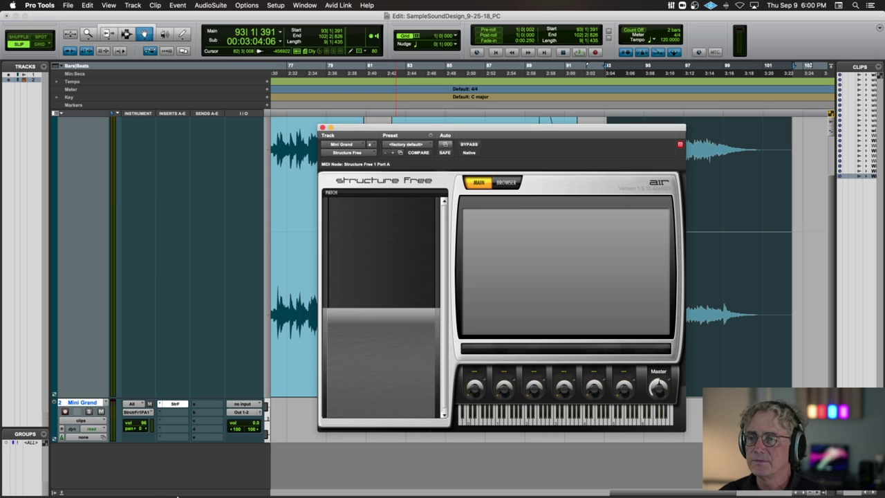
# Find WindChimesBerkPitchLPFReverse_C4.wav through Finder in SoundDesignSamples > ReverseBerkChime and load it into Structure Free's patch list
pyautogui.moveTo(176, 495)
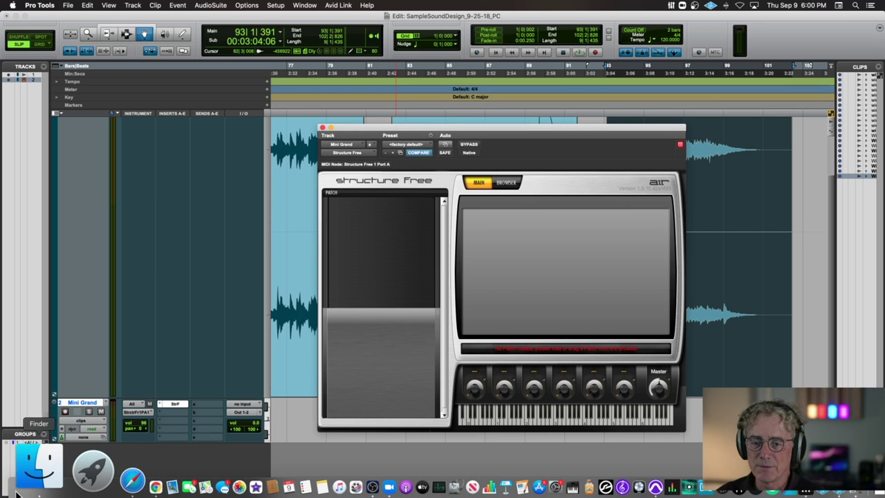
pyautogui.click(18, 491)
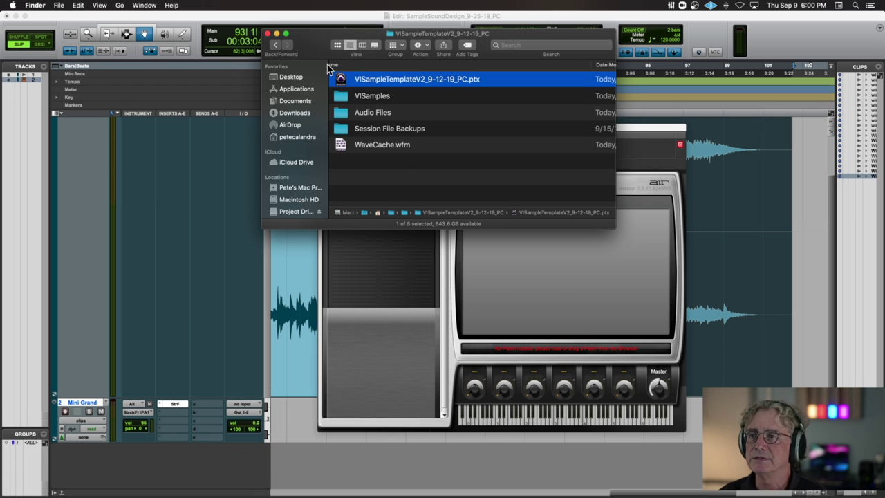
pyautogui.click(293, 77)
pyautogui.doubleClick(379, 112)
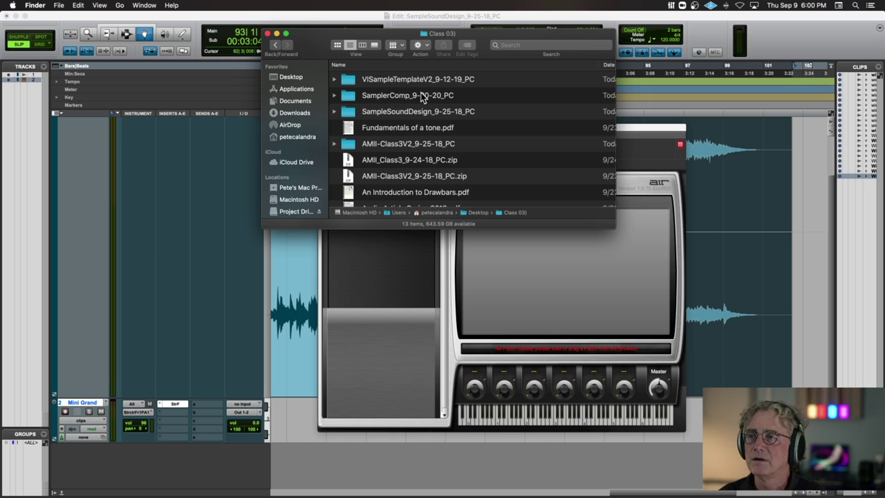
pyautogui.doubleClick(424, 113)
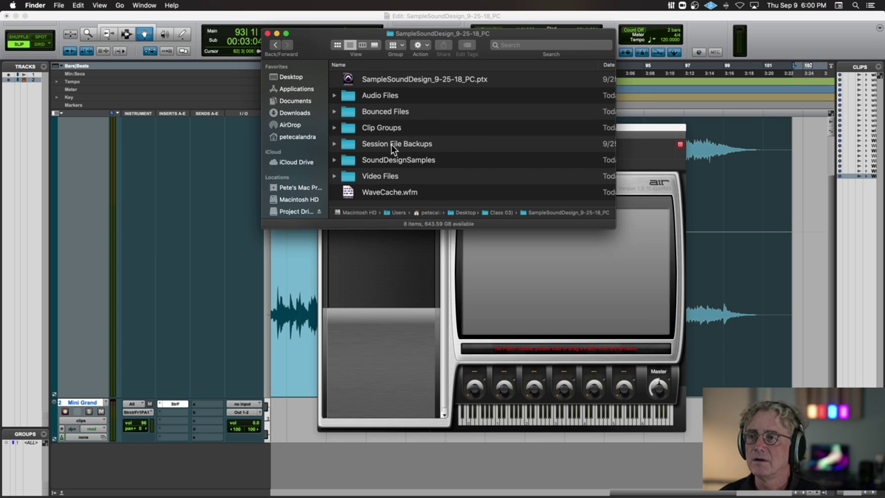
pyautogui.doubleClick(372, 163)
pyautogui.doubleClick(360, 84)
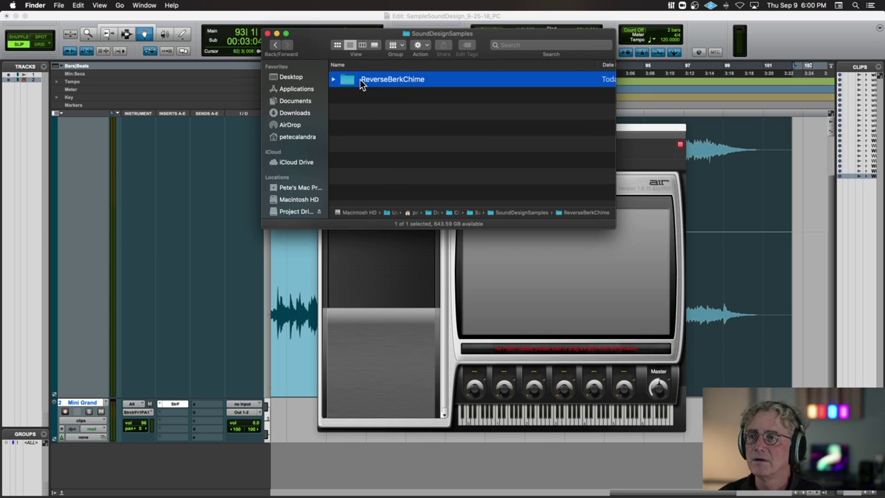
pyautogui.moveTo(348, 83); pyautogui.dragTo(378, 263)
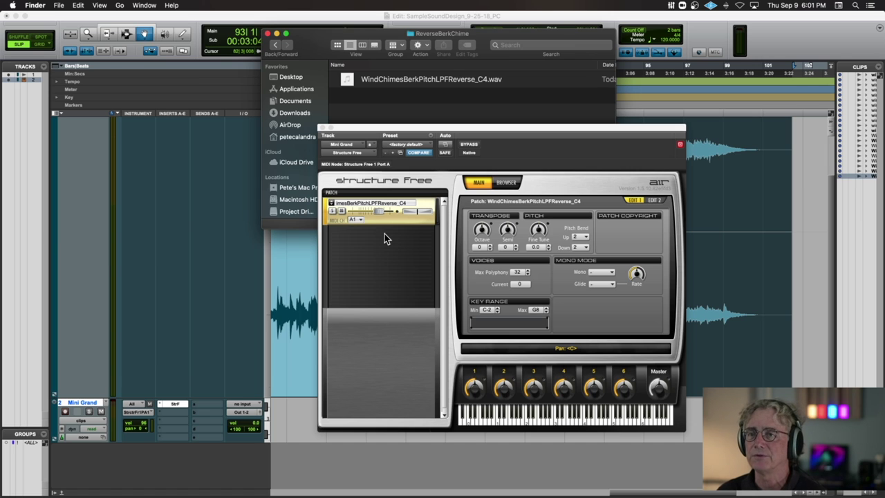
# Rename the patch WindChimesBerkPitchLPFReverse and record-enable the track to play it with Structure Free's master volume at +10.2 dB
pyautogui.click(399, 201)
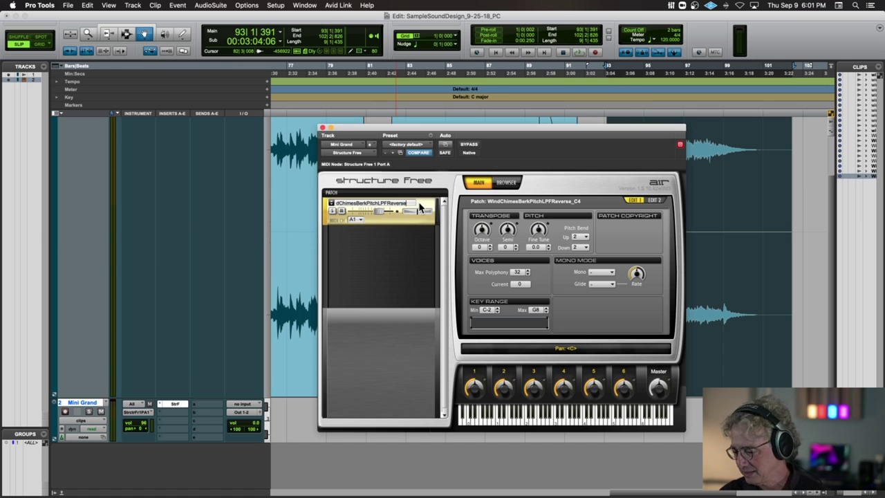
pyautogui.click(65, 411)
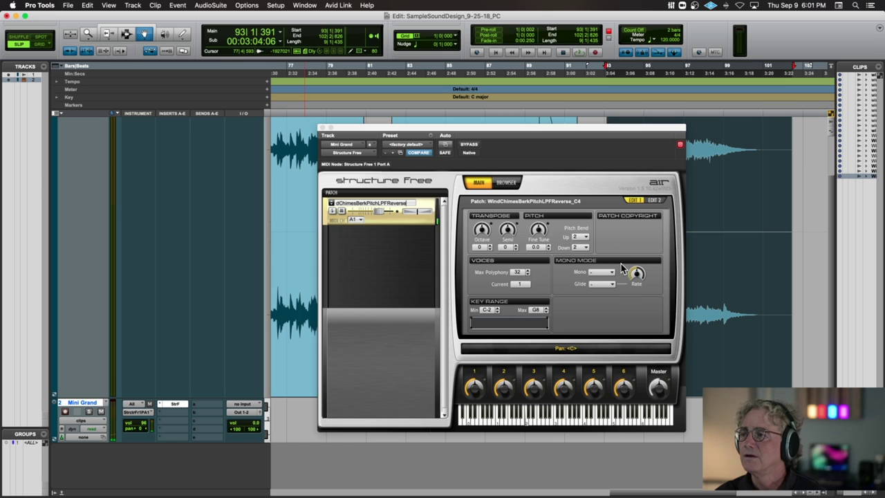
pyautogui.click(658, 392)
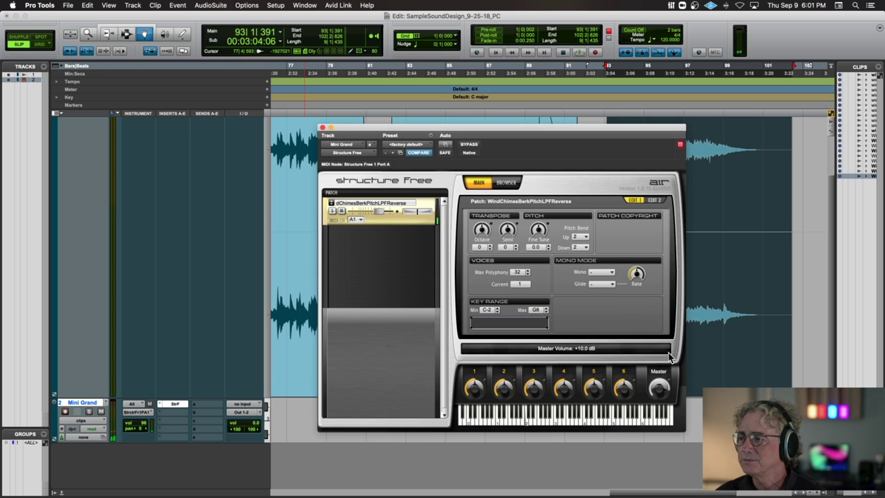
# Raise the patch's amp envelope attack, set its velocity sensitivity to +88 and release to +100 %, and close the Structure Free window
pyautogui.click(651, 199)
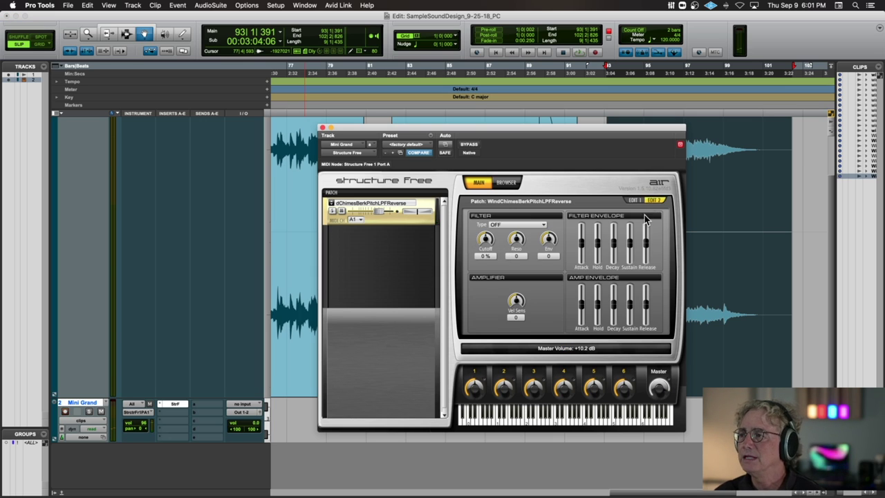
pyautogui.moveTo(583, 306); pyautogui.dragTo(645, 294)
pyautogui.moveTo(516, 301); pyautogui.dragTo(519, 278)
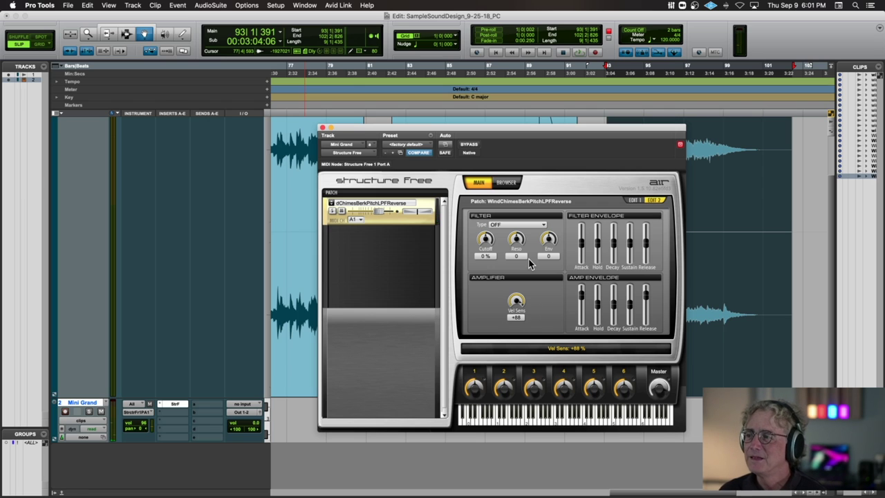
pyautogui.moveTo(645, 295); pyautogui.dragTo(645, 287)
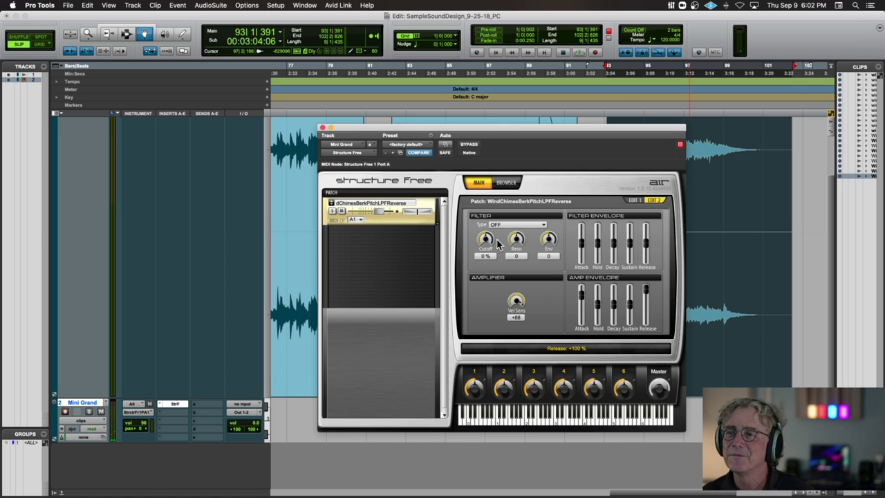
pyautogui.click(321, 127)
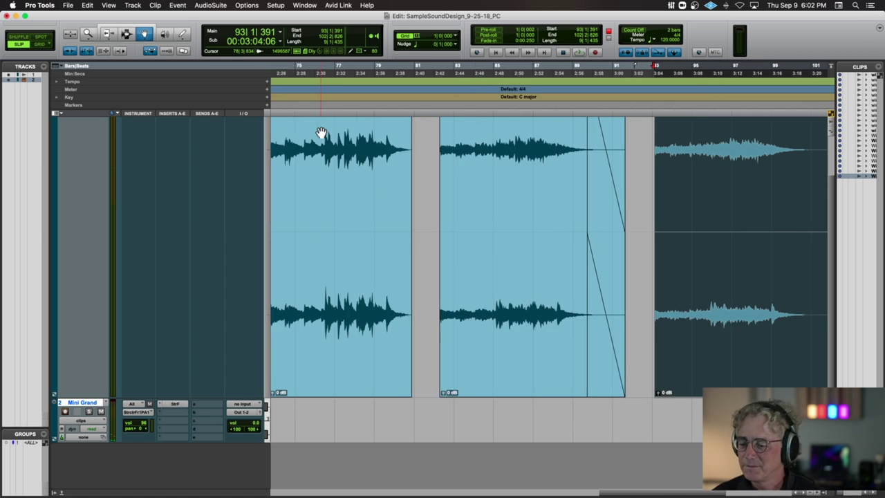